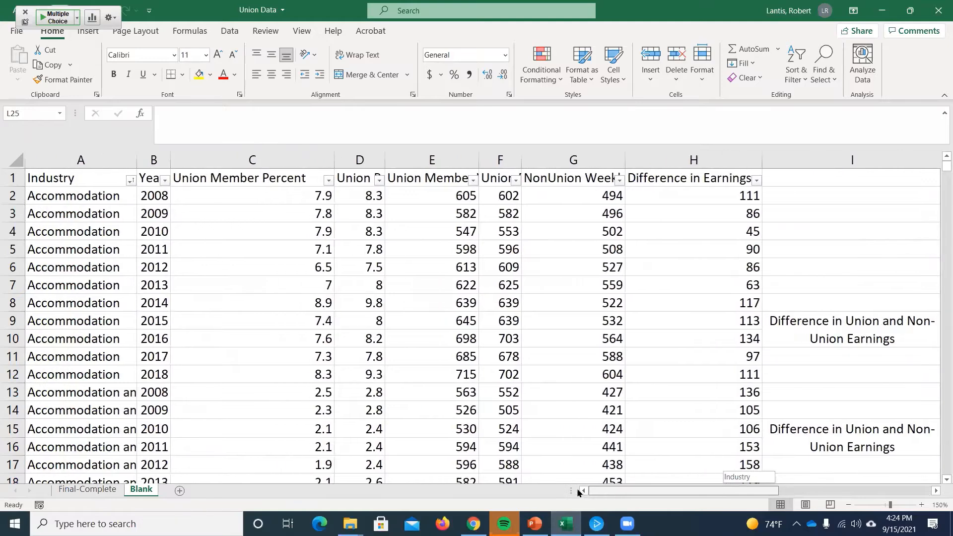
Look over the Final-Complete sheet, return to the Blank sheet, and review its rows of industry and year data.
left_click(88, 490)
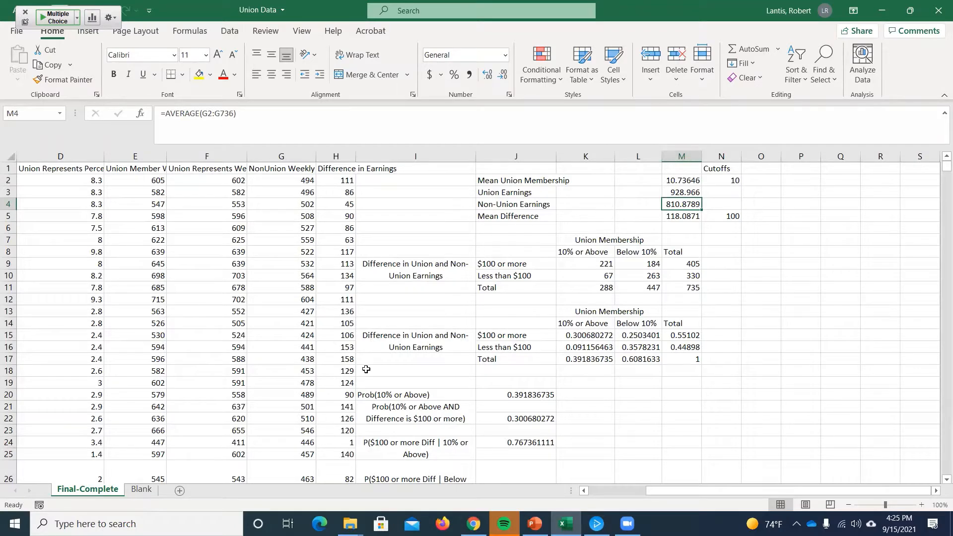
left_click(143, 490)
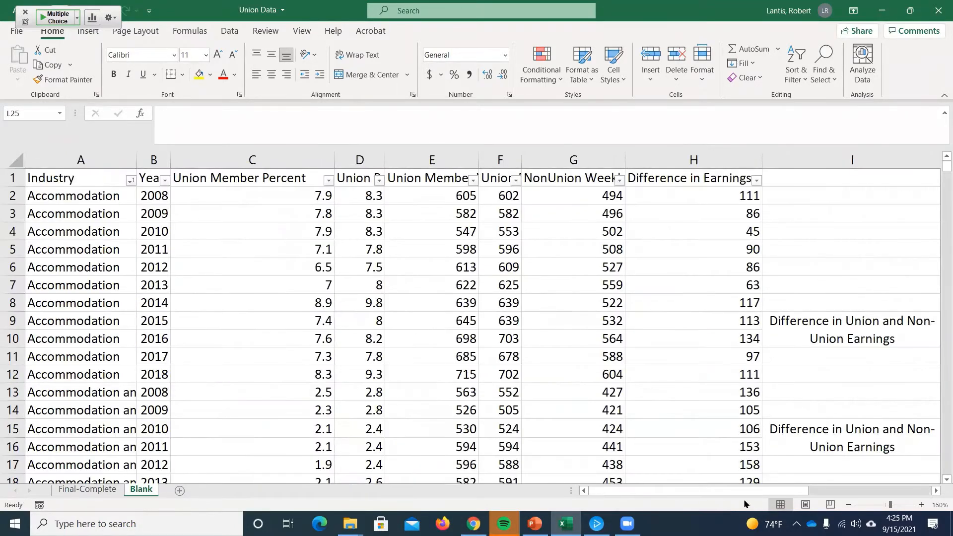
mouse_move(734, 493)
left_mouse_down()
mouse_move(793, 492)
mouse_move(726, 491)
left_mouse_up()
scroll(111, 238, "down", 1)
scroll(111, 238, "down", 19)
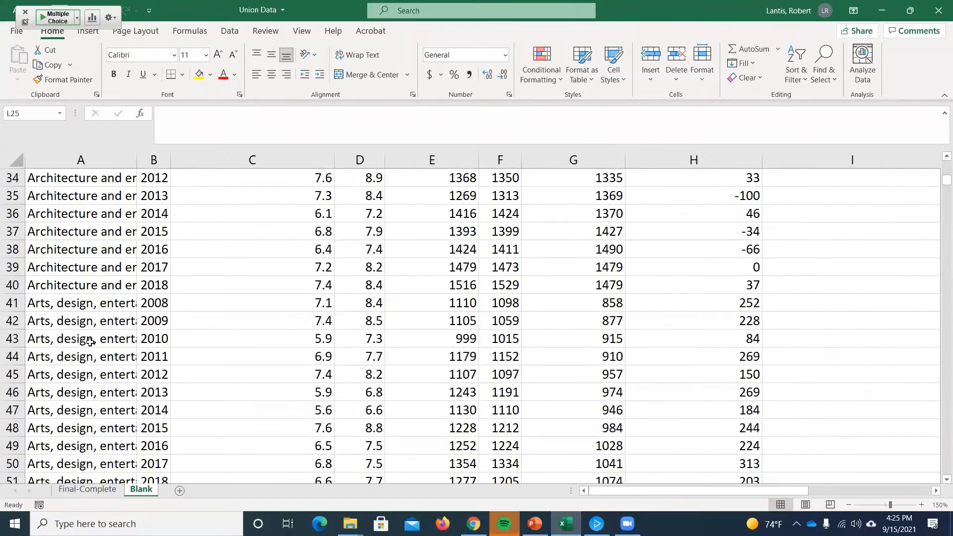
scroll(89, 375, "down", 4)
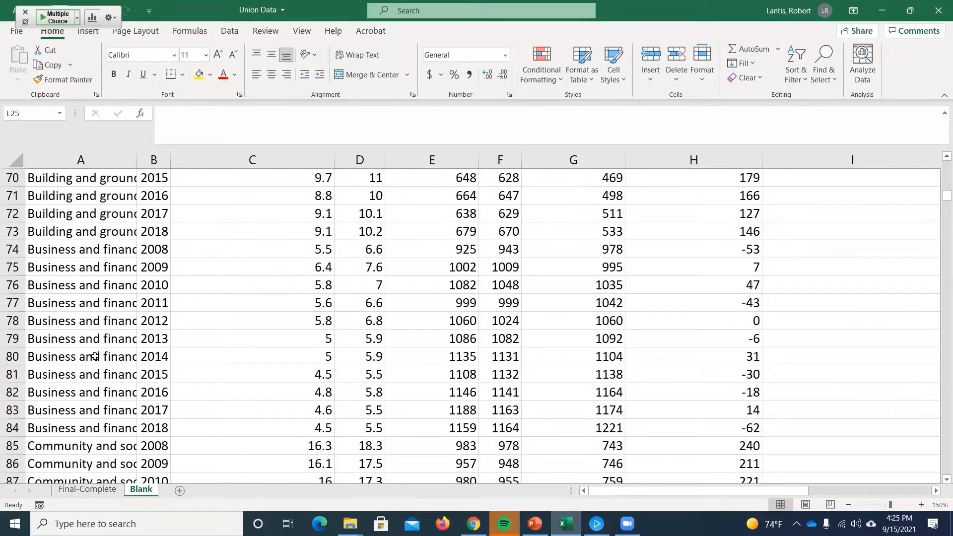
scroll(87, 373, "up", 12)
scroll(139, 393, "up", 11)
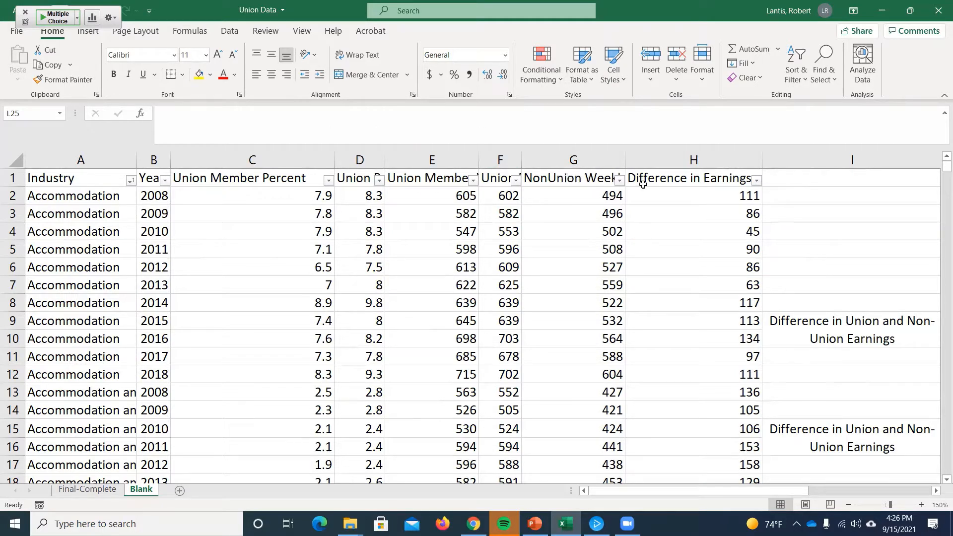
Examine the Difference in Earnings column, including the formula in H2, and how it applies across the industry rows.
left_click(674, 183)
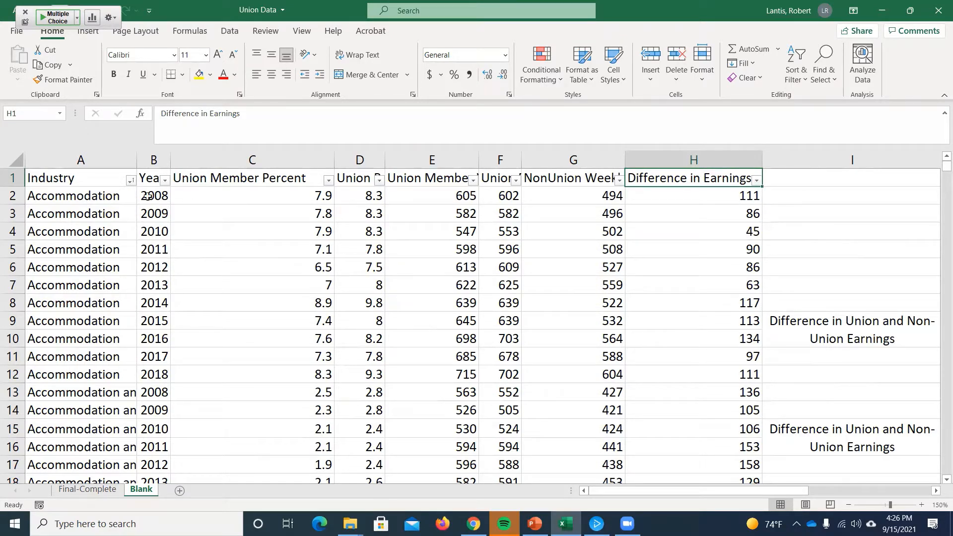
left_click(712, 199)
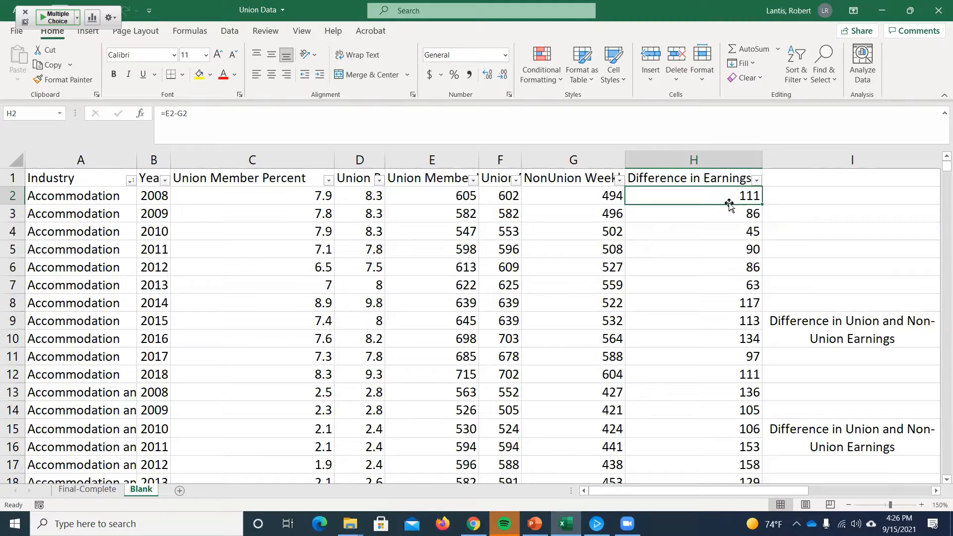
scroll(118, 316, "down", 8)
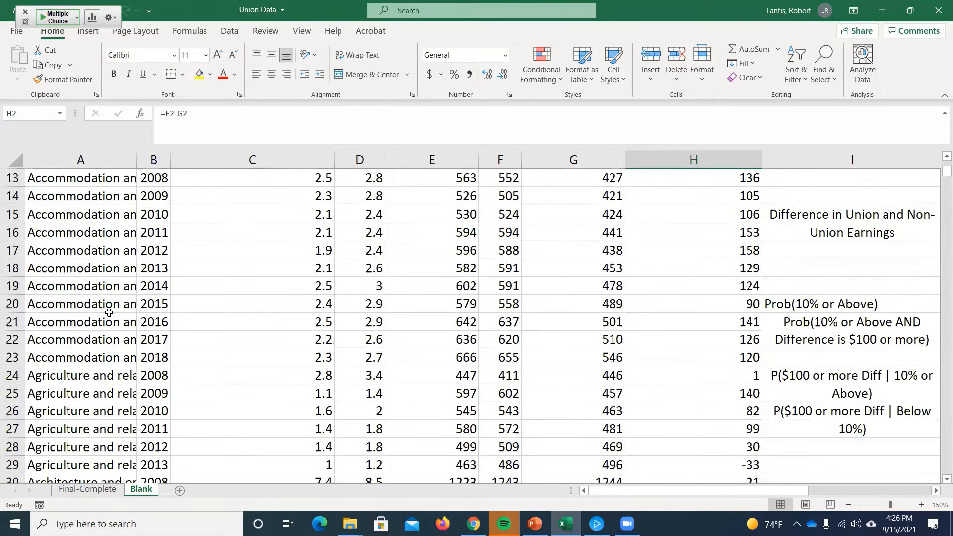
scroll(118, 316, "down", 7)
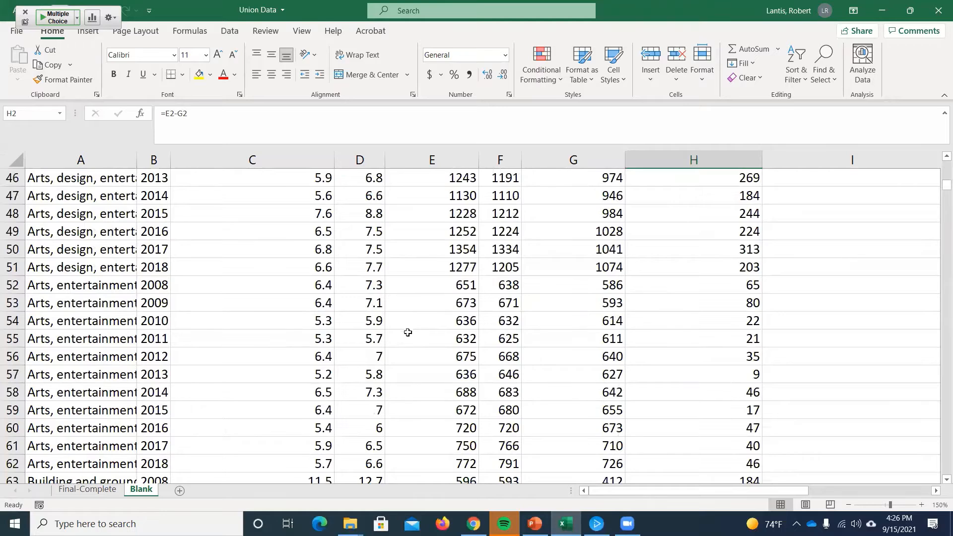
scroll(411, 345, "up", 15)
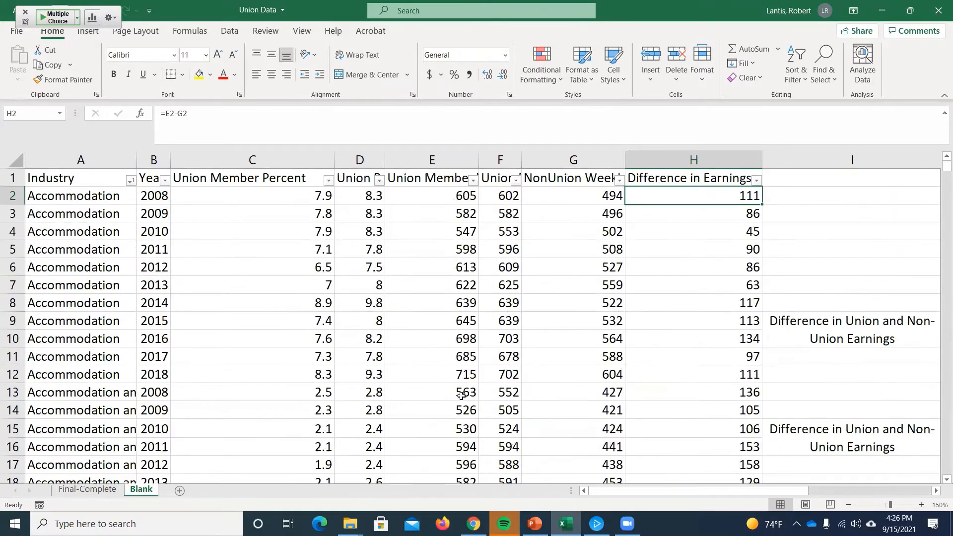
Calculate the Mean Union Membership in K2 as the average of the Union Member Percent values in C2:C736.
scroll(766, 490, "right", 5)
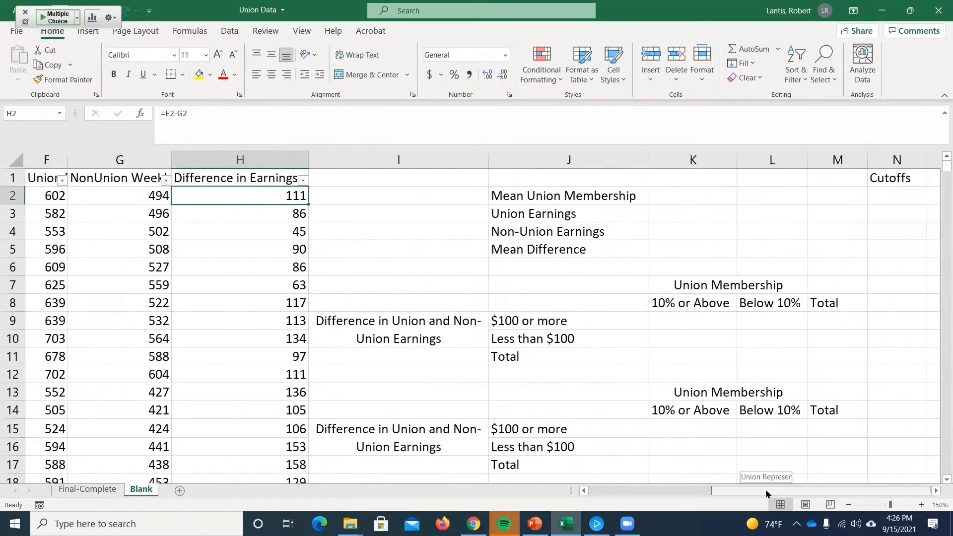
left_click(683, 199)
type("=average(")
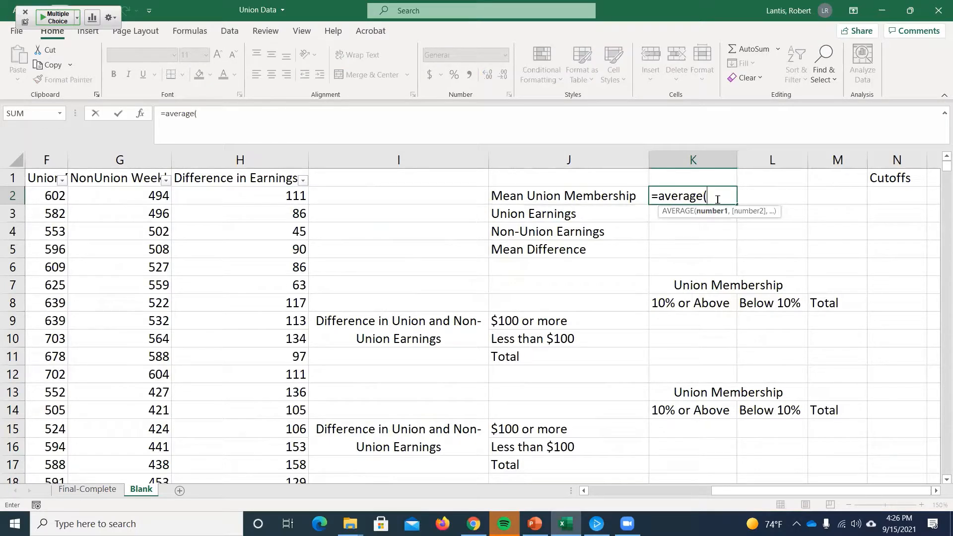
key("Left")
key("Left")
key("Left")
key("Left")
key("Left")
key("Left")
key("Left")
key("Left")
key("Left")
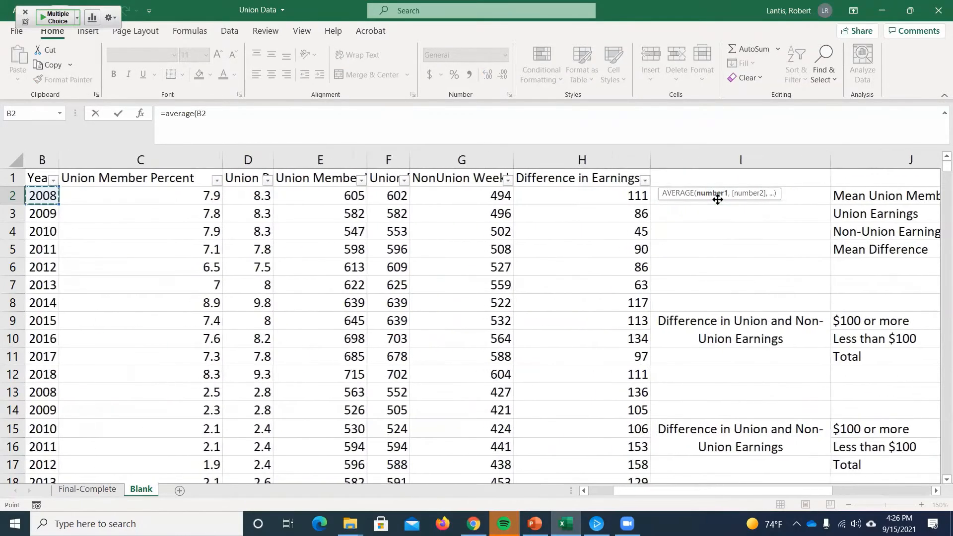
key("Left")
key("Right")
key("Right")
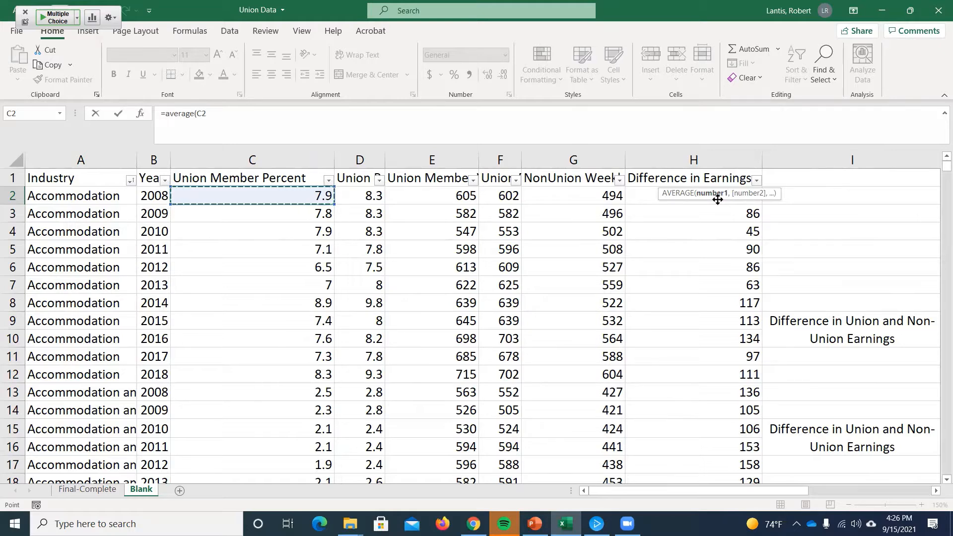
key("ctrl+shift+Down")
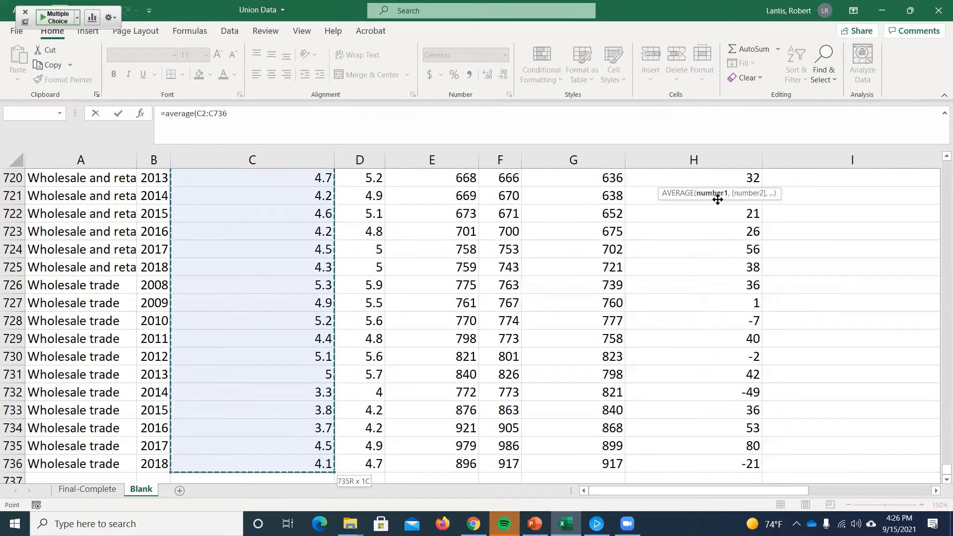
key("Return")
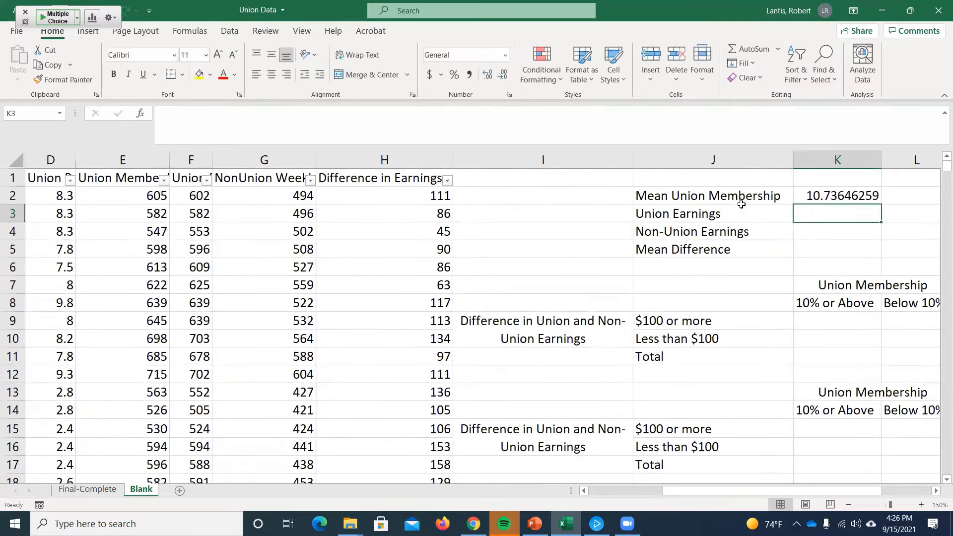
Calculate the Mean Difference in K5 as the average of the Difference in Earnings values in H2:H736.
left_click(829, 246)
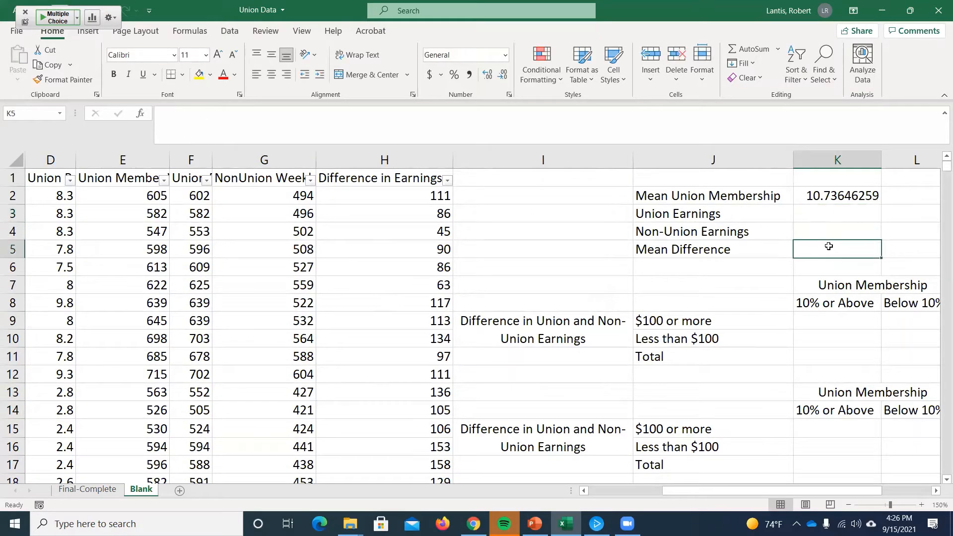
type("=average(")
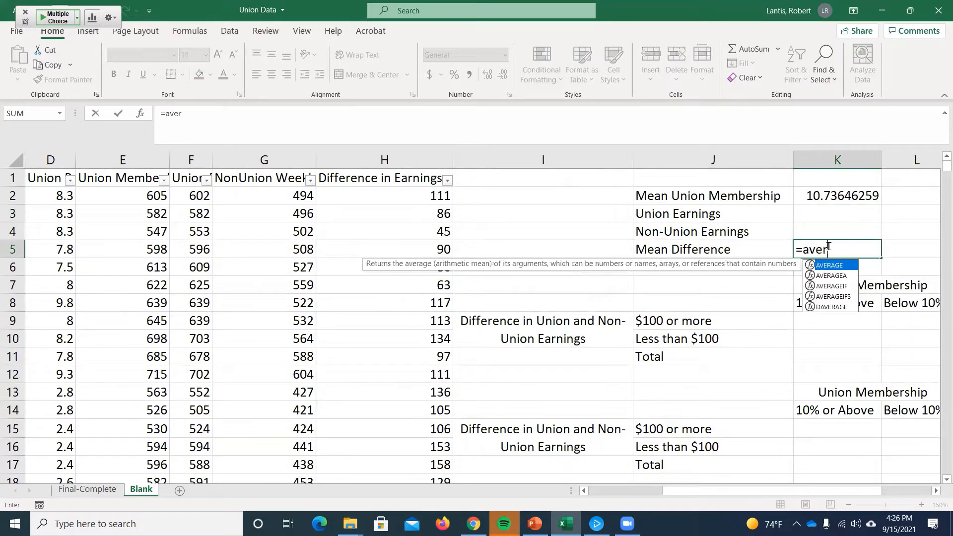
left_click(428, 201)
key("ctrl+shift+Down")
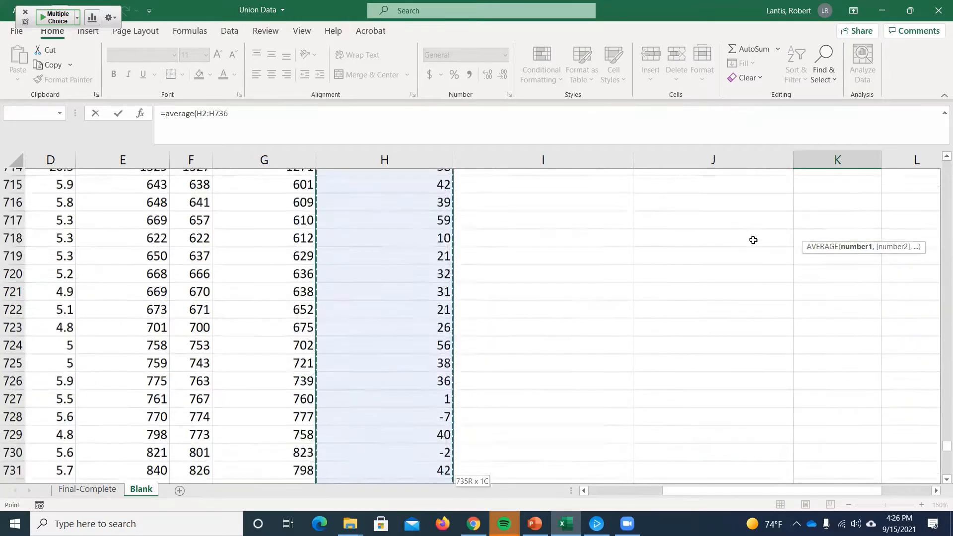
key("Return")
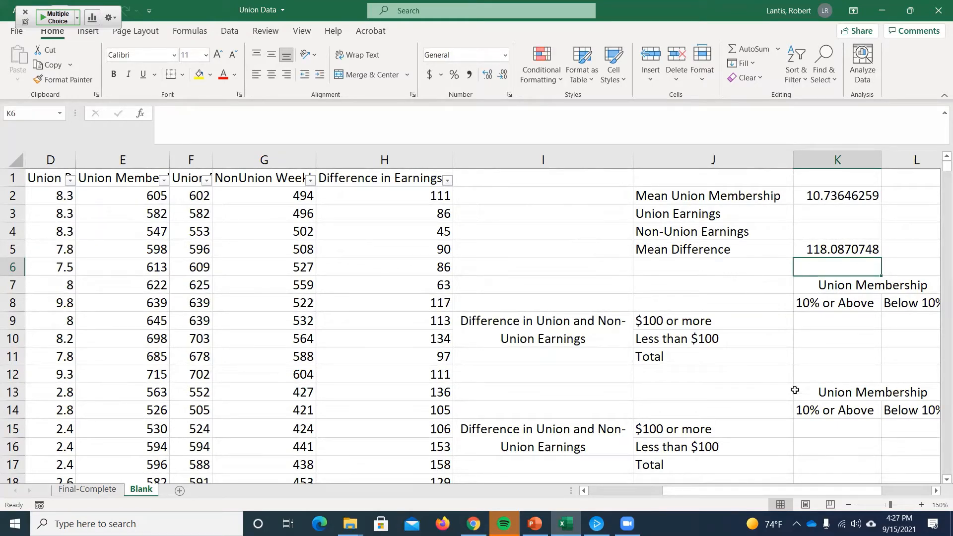
Enter the cutoff values beside the Cutoffs label: 10 in O1 and 100 in O2.
left_click_drag(734, 491, 784, 491)
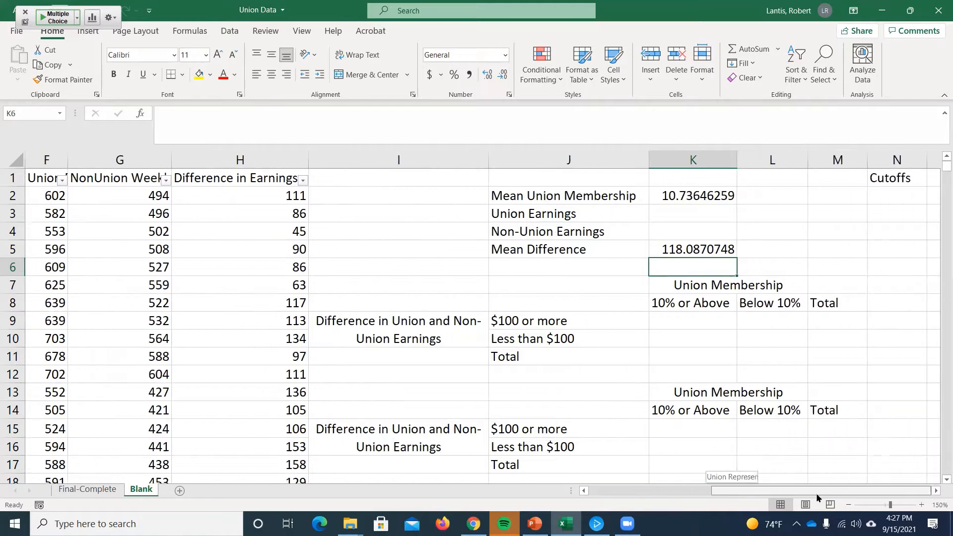
left_click(936, 491)
left_click(936, 491)
left_click(936, 491)
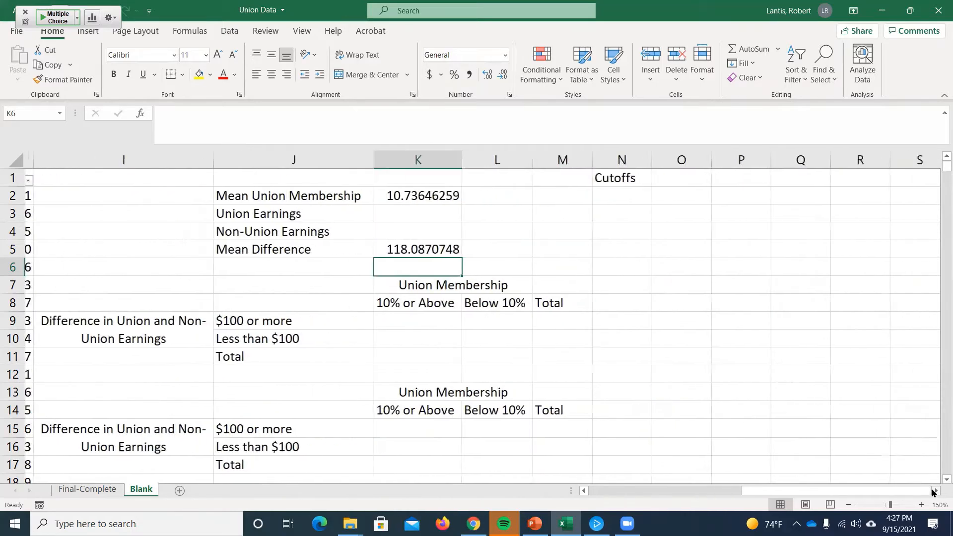
left_click(671, 185)
type("10")
key("Return")
type("10")
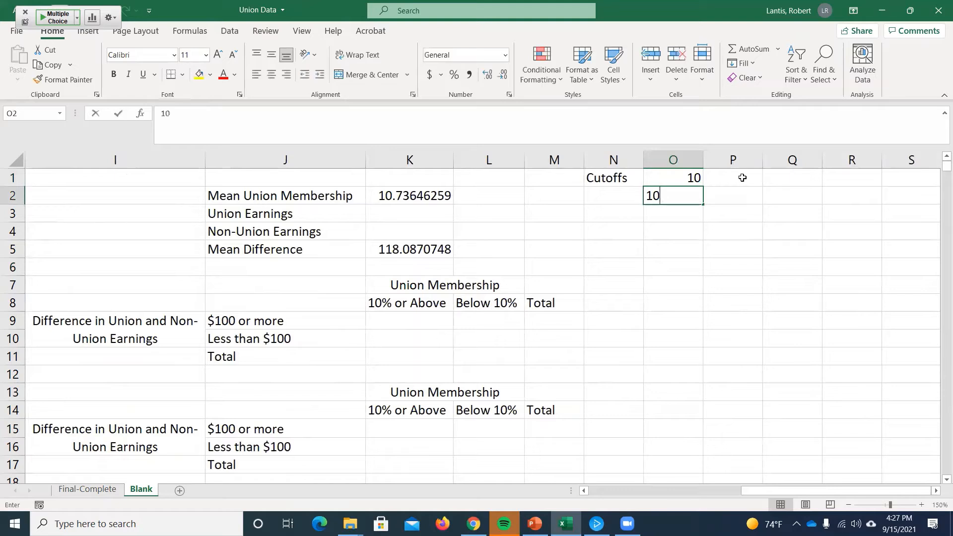
type("0")
key("Return")
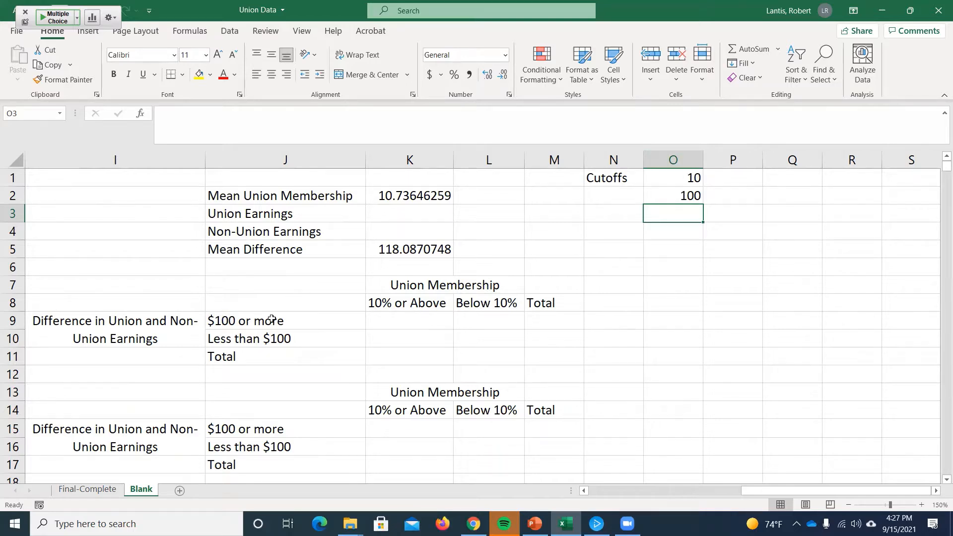
Start a COUNTIFS formula in K9, for $100 or more and 10% or Above, with C2:C736 as the first criteria range.
left_click(291, 321)
left_click(243, 338)
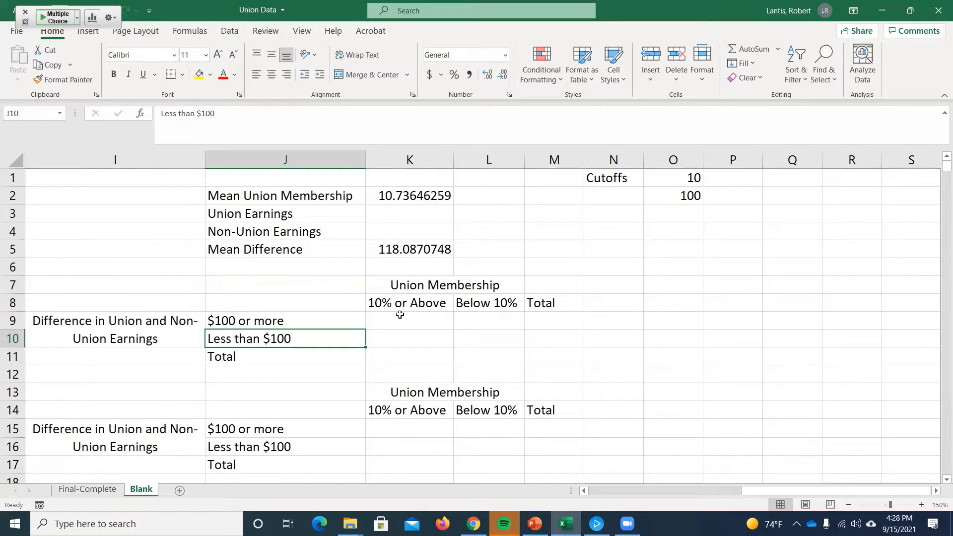
left_click(422, 313)
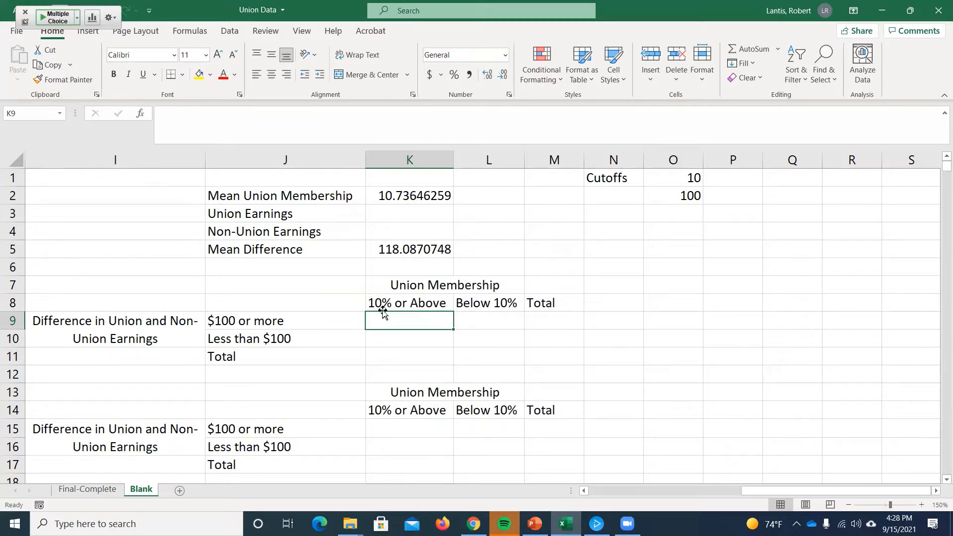
type("=countifs")
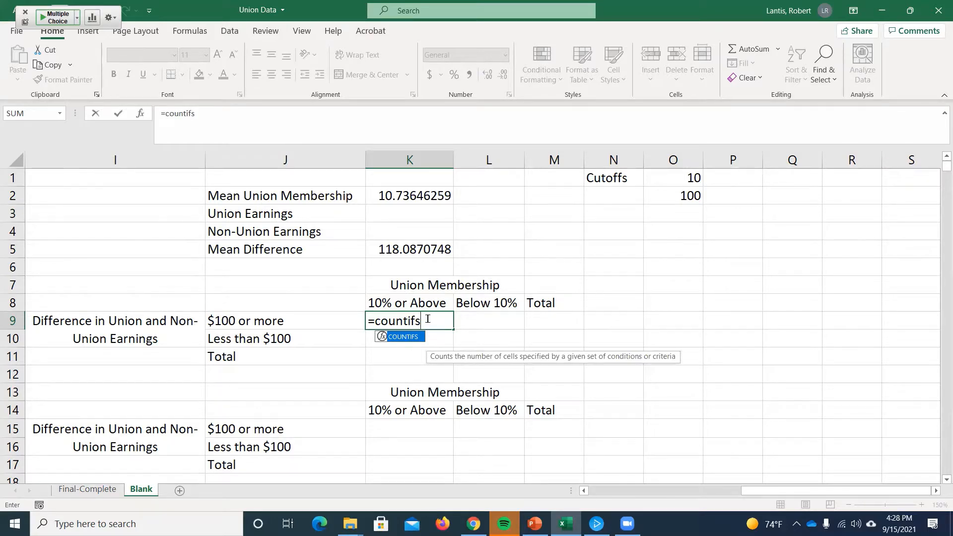
type("(")
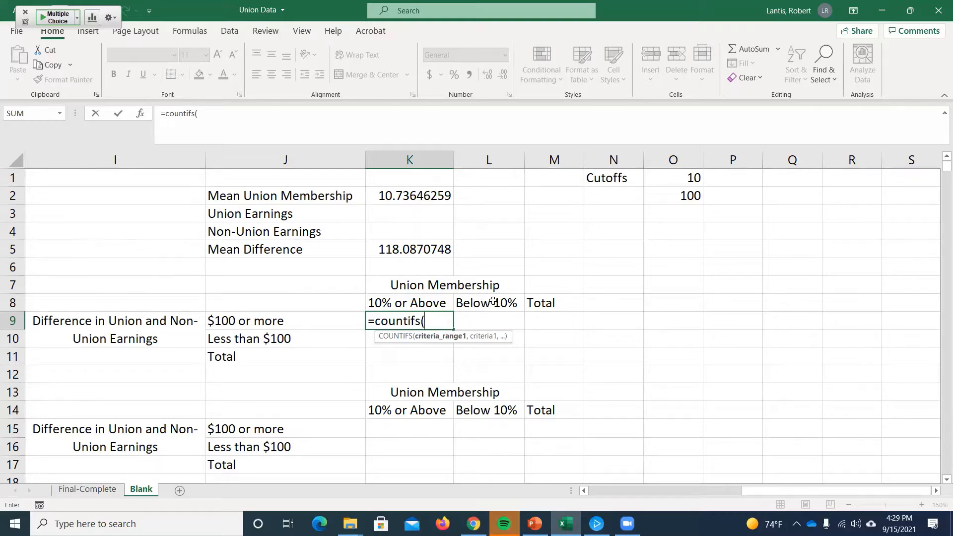
left_click_drag(754, 488, 591, 489)
left_click(258, 191)
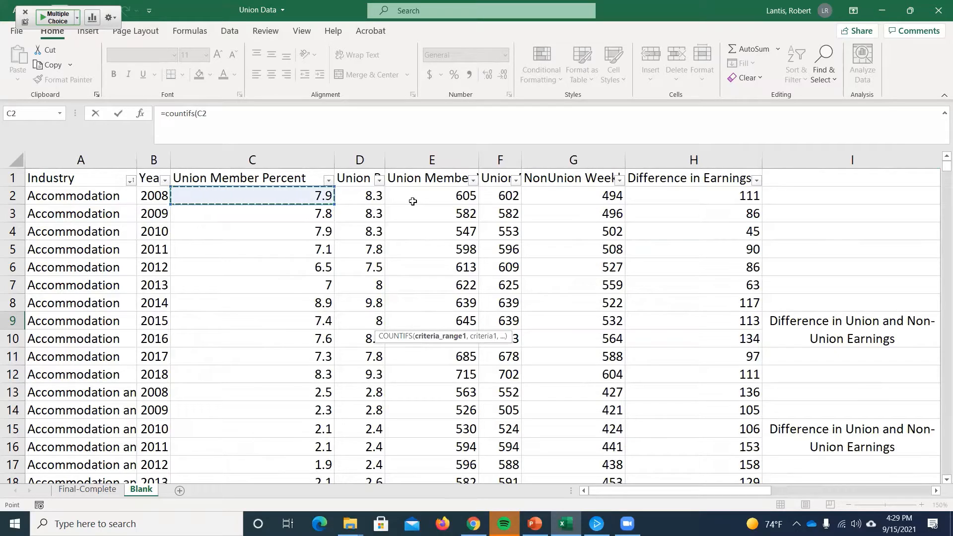
key("ctrl+shift+Down")
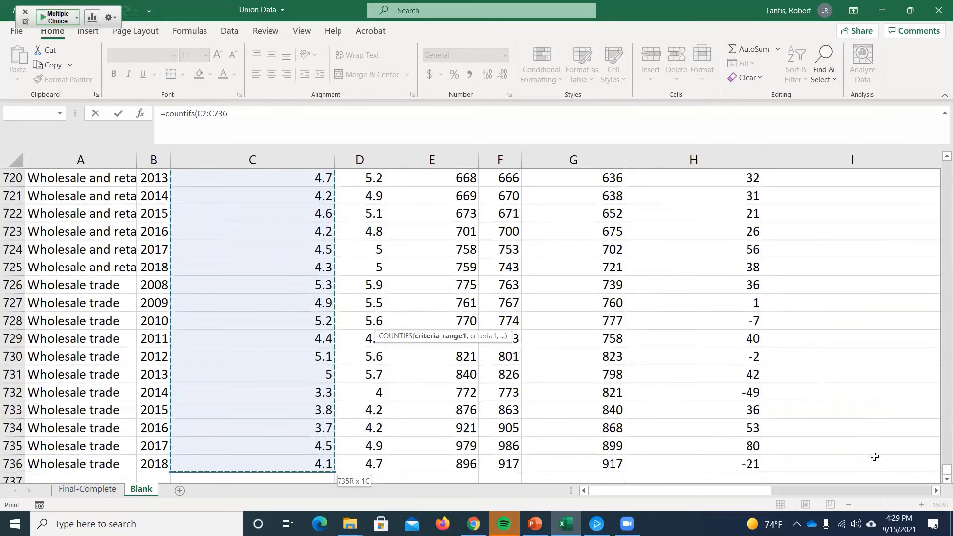
left_click_drag(947, 470, 943, 160)
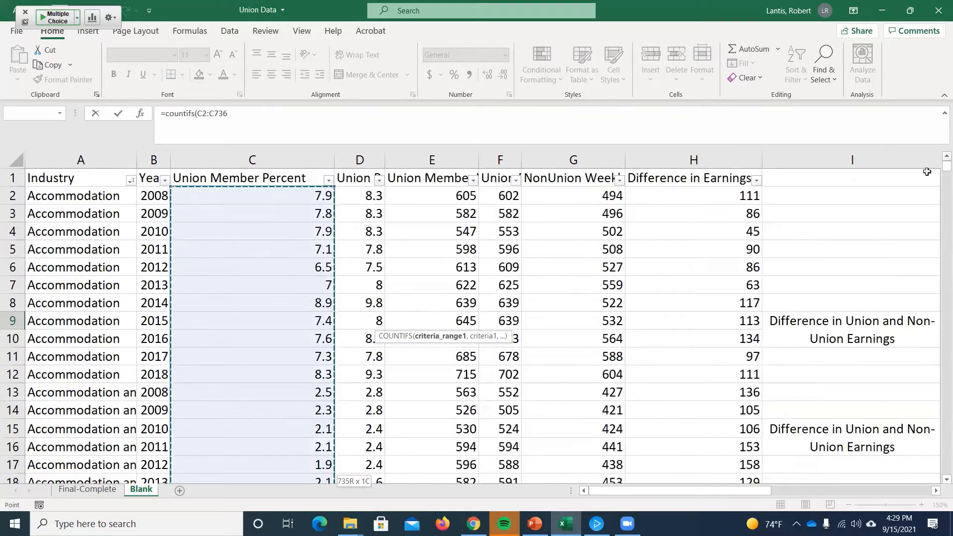
left_click_drag(675, 491, 825, 492)
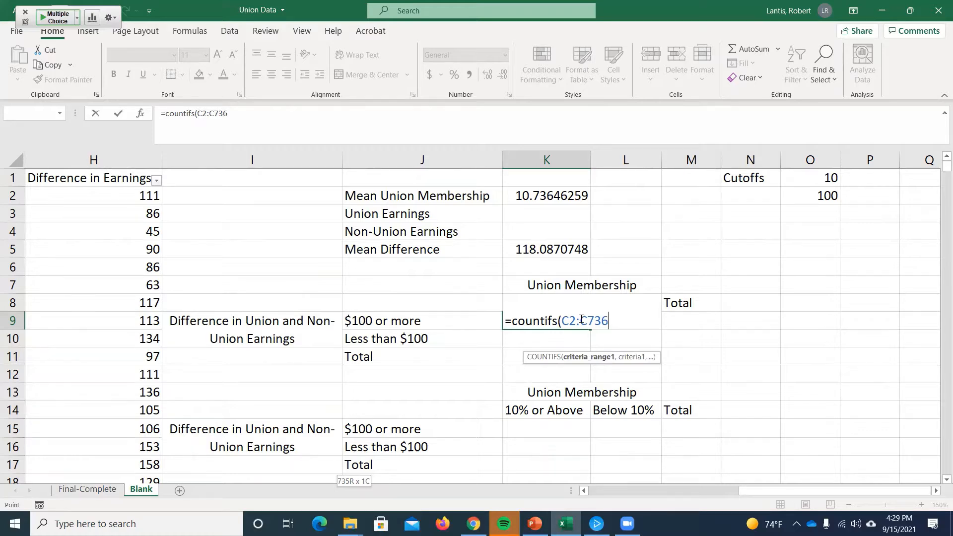
type(",")
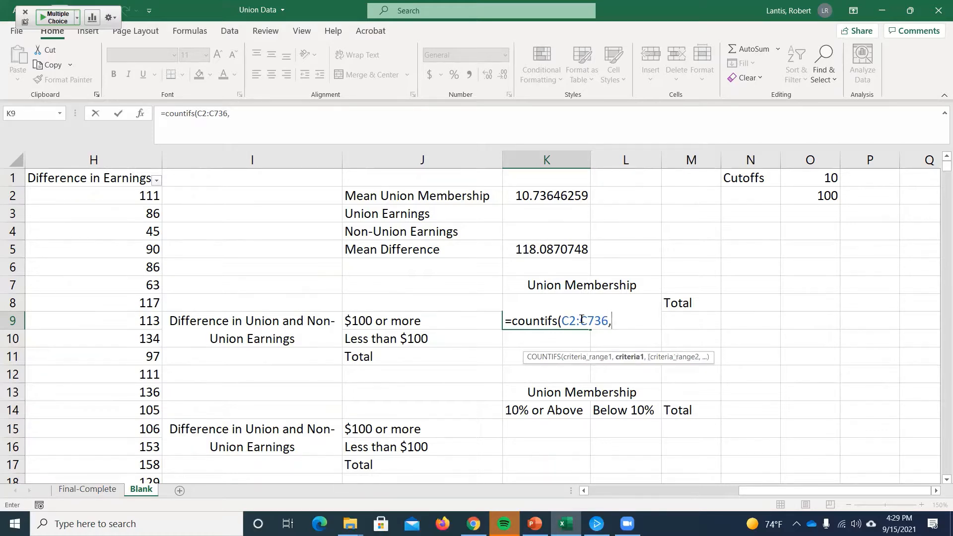
Set the first COUNTIFS criterion to ">="&O1 and continue the formula to the second criteria range.
type("\">=")
type("&")
left_click(814, 177)
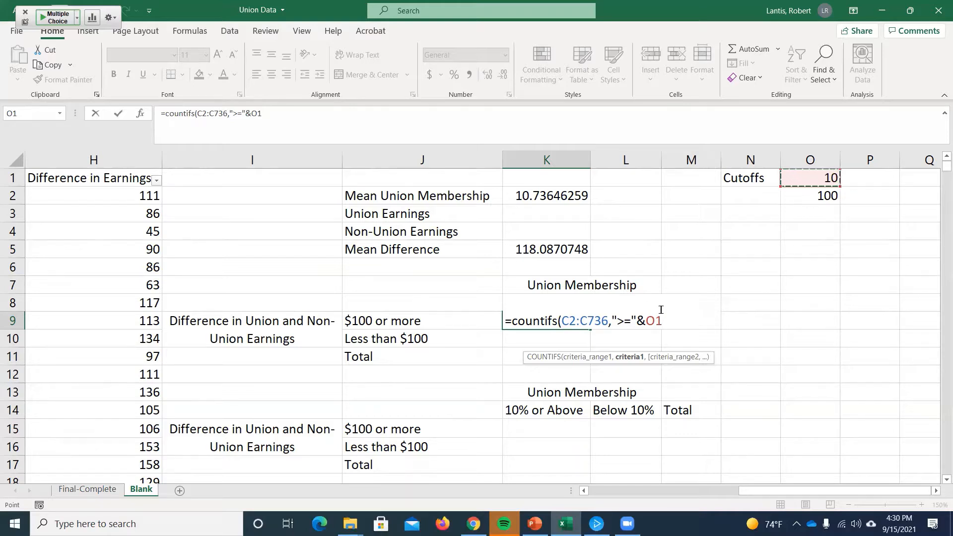
type(",")
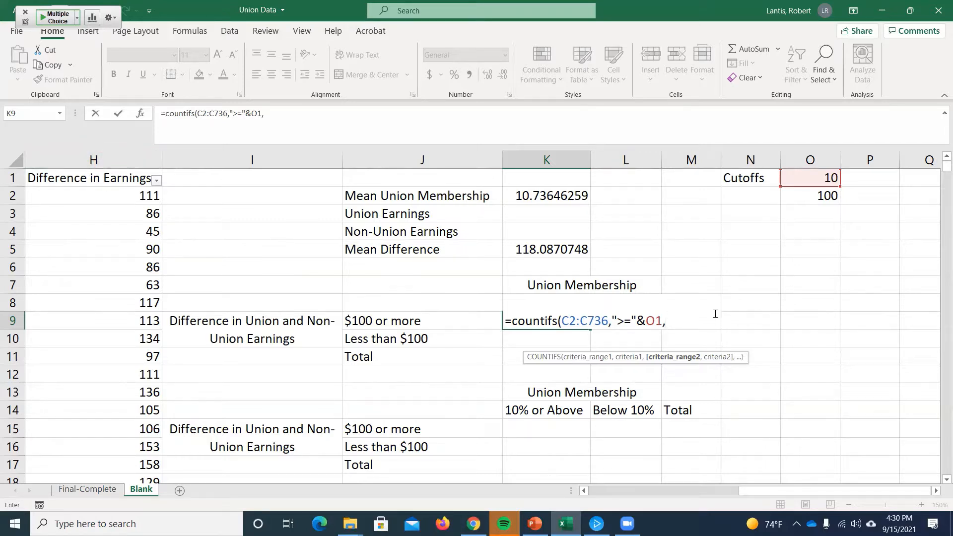
Finish the COUNTIFS formula in K9 with H2:H736 as the second criteria range and ">="&O2 as its criterion.
type("H")
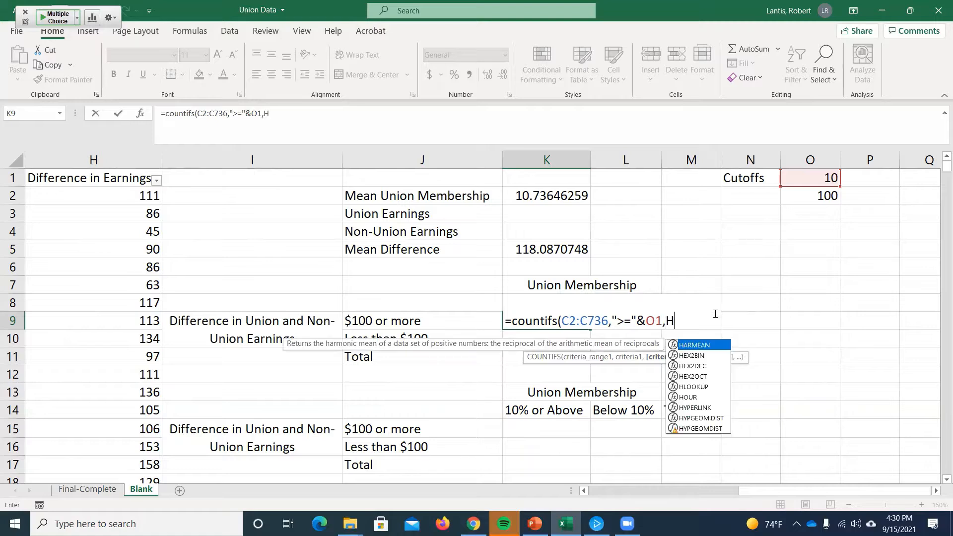
type("2:H")
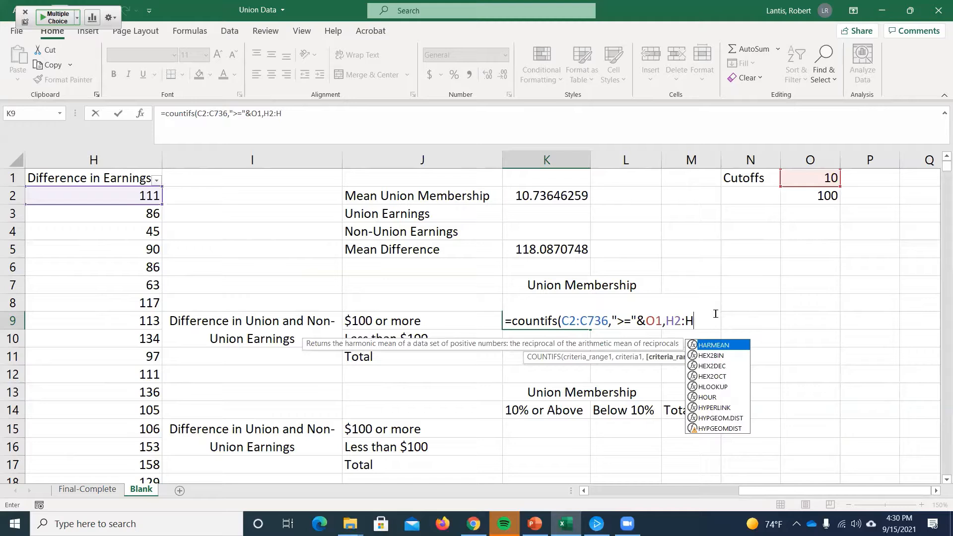
type("736")
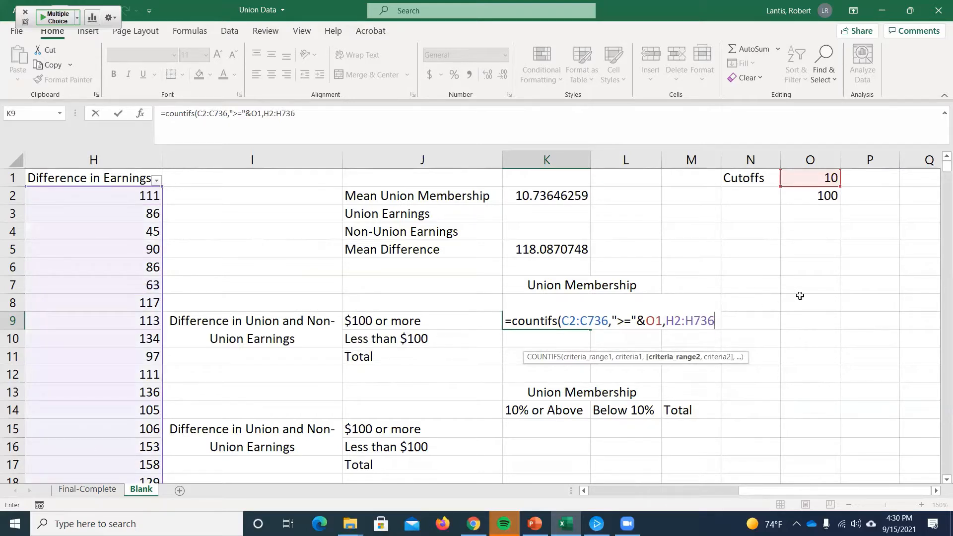
type(",")
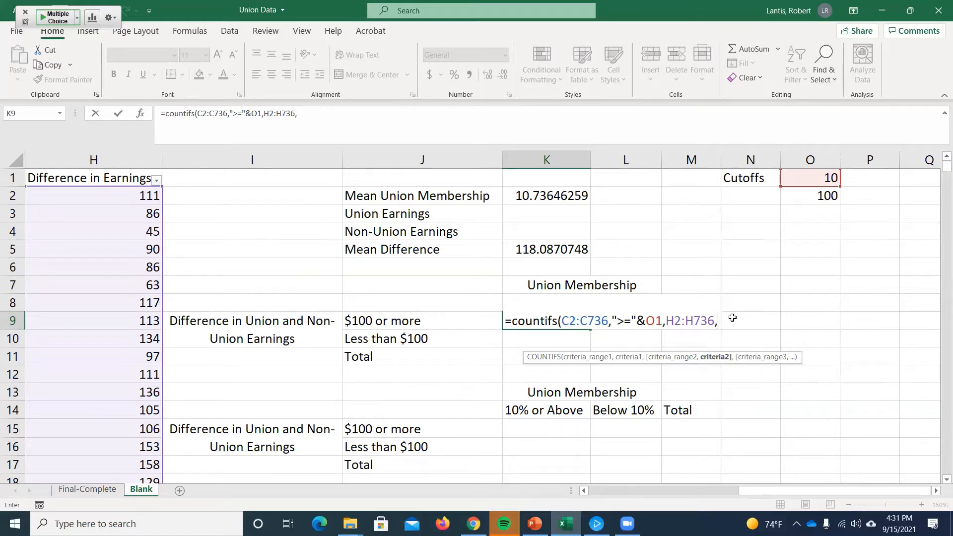
type("\">")
type("=\"&")
left_click(820, 195)
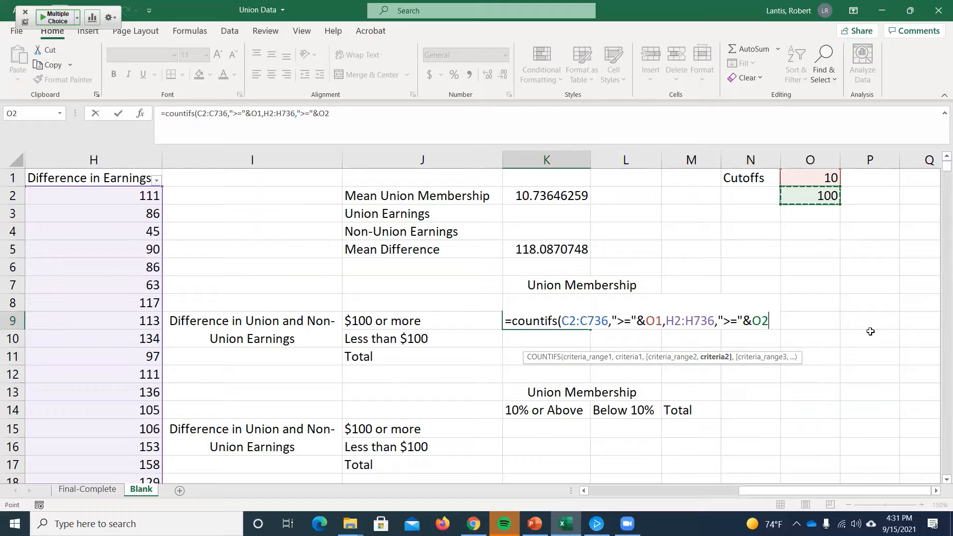
type(")")
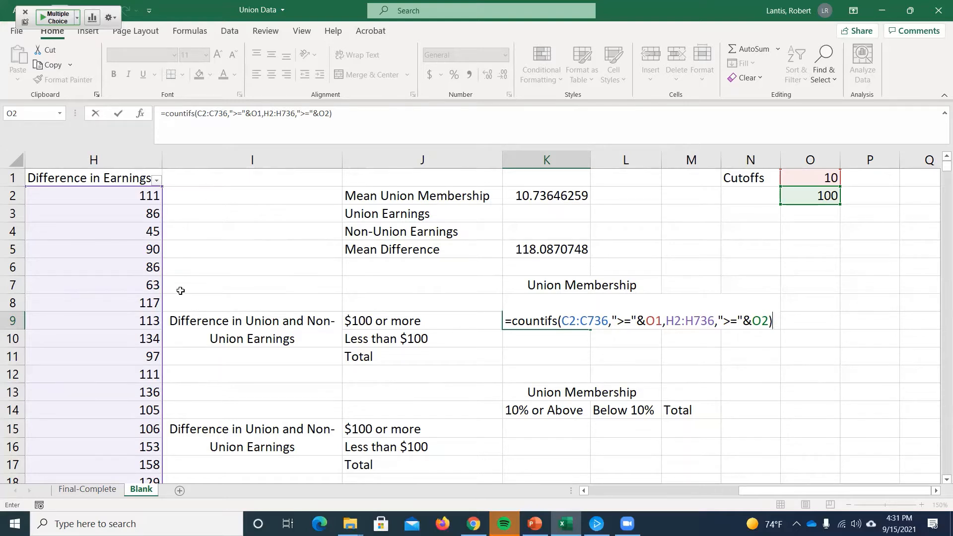
key("Return")
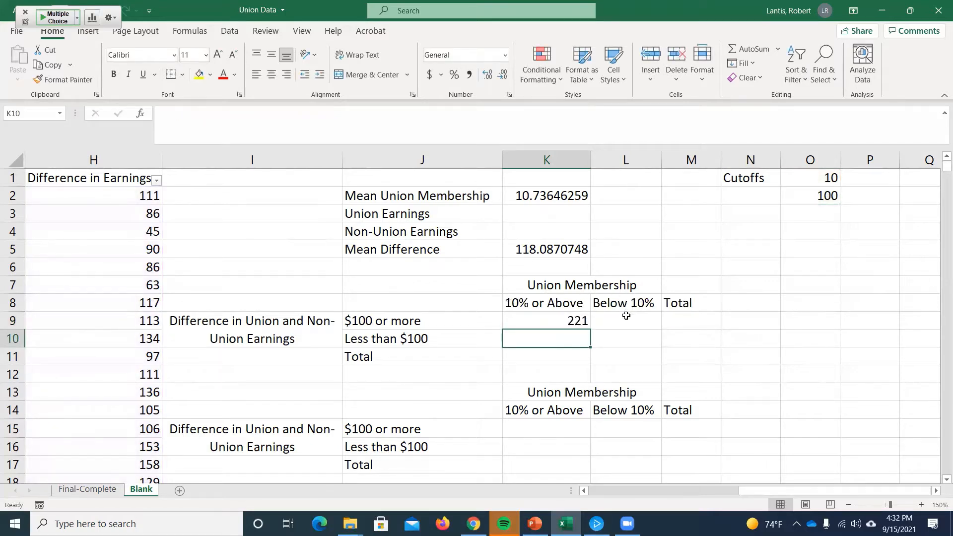
Make both criteria ranges and both cutoff references in the K9 COUNTIFS formula absolute.
key("Right")
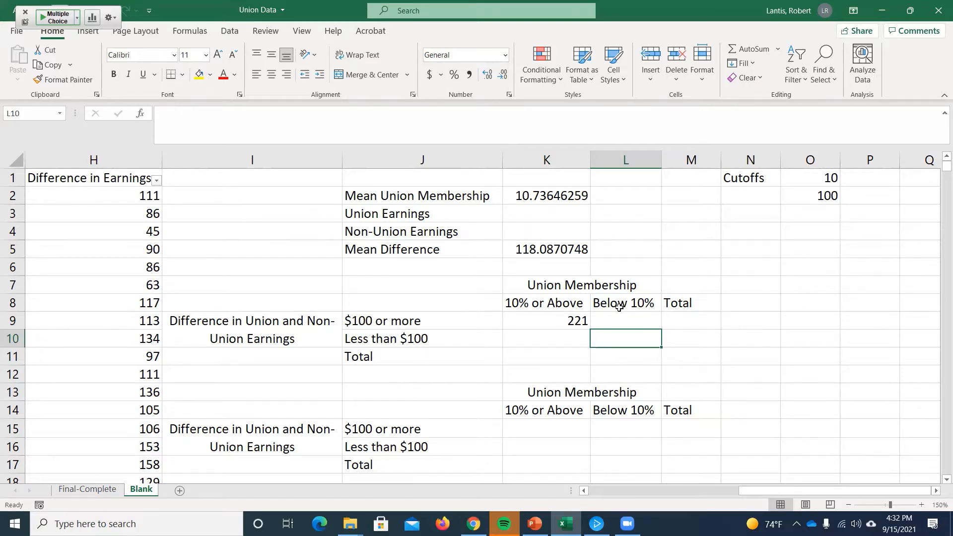
double_click(545, 317)
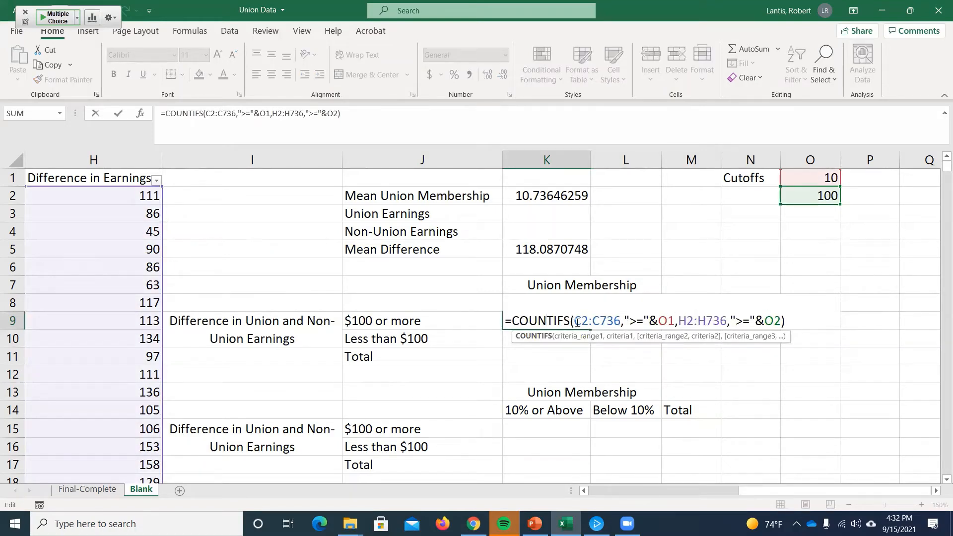
left_click_drag(575, 322, 781, 322)
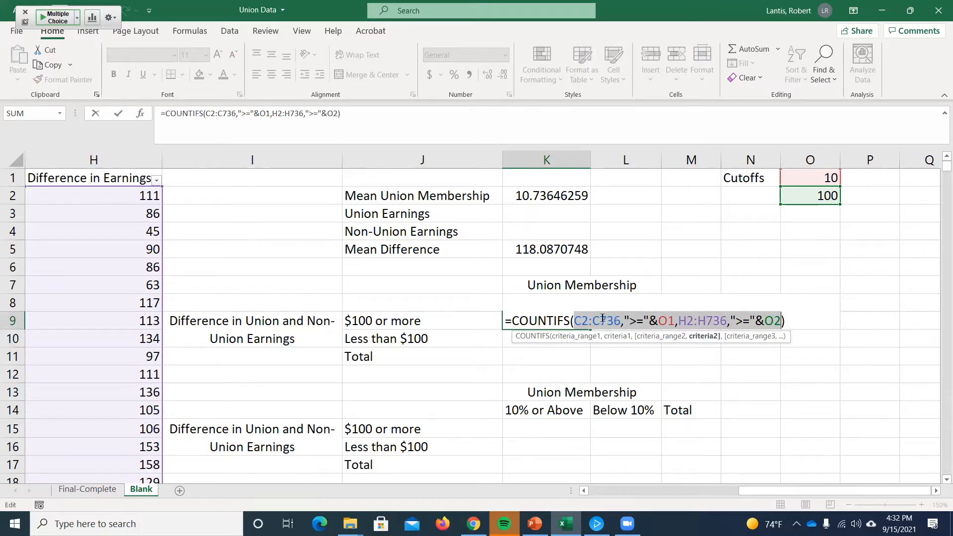
left_click(577, 321)
left_click_drag(578, 320, 621, 321)
key("F4")
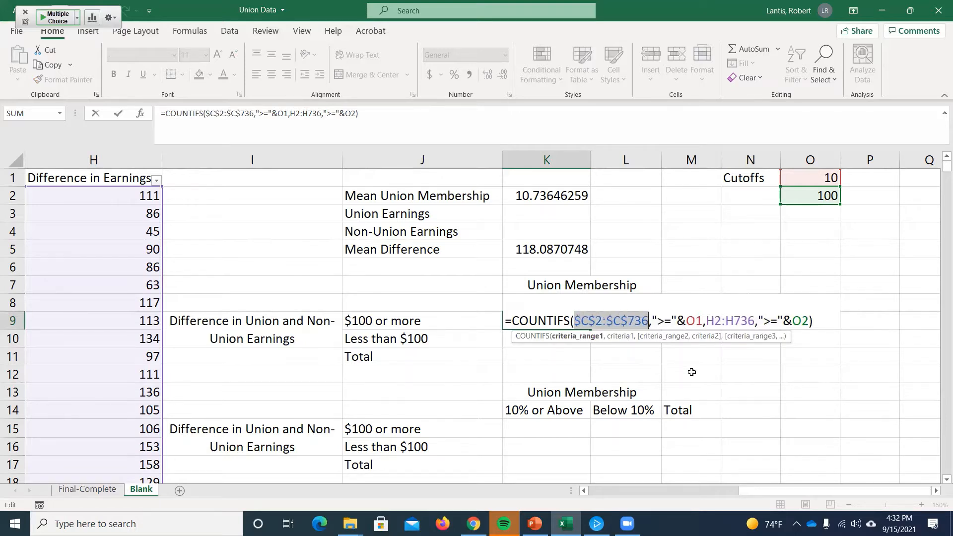
left_click_drag(685, 320, 756, 321)
key("F4")
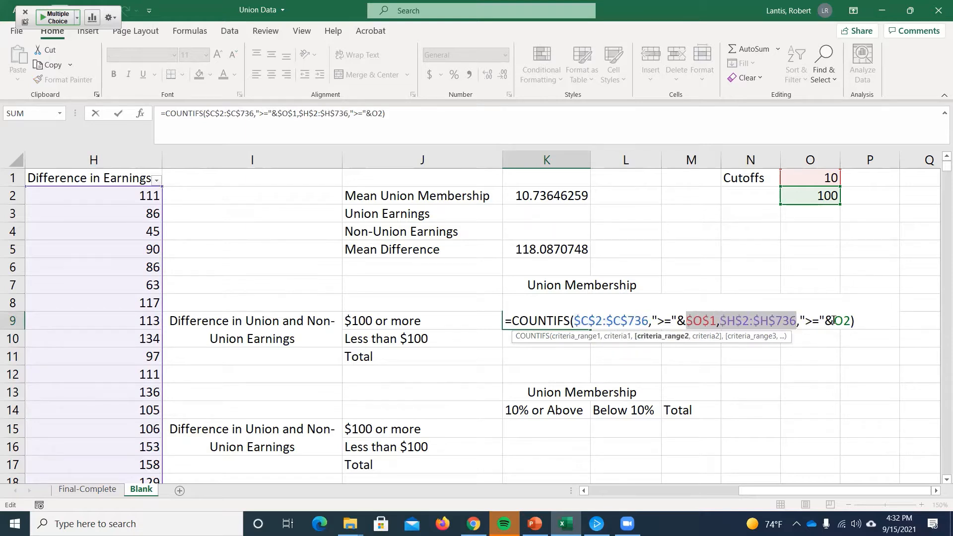
left_click_drag(834, 321, 847, 321)
key("F4")
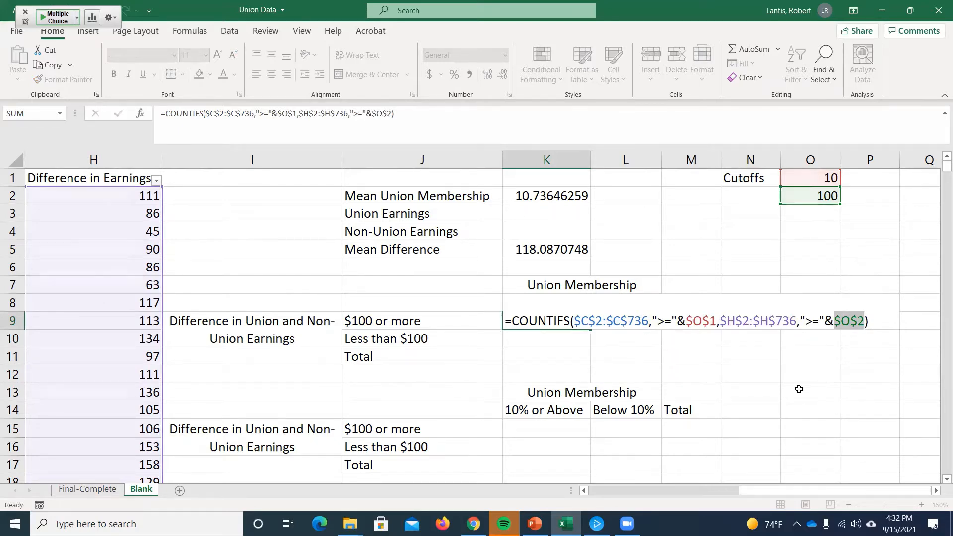
key("Return")
Fill the K9 formula across to L9 and down into K10 and L10.
left_click(574, 322)
left_click_drag(589, 328, 648, 325)
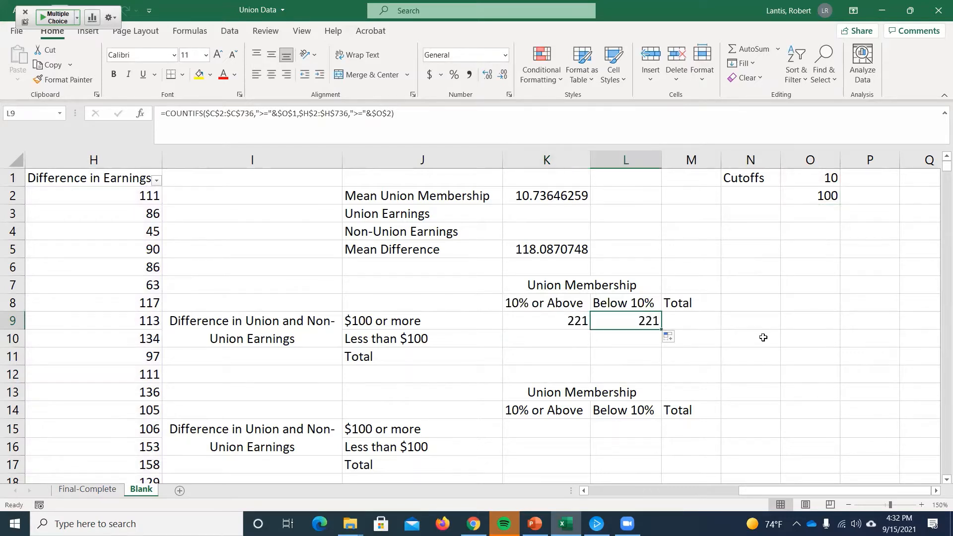
left_click_drag(564, 320, 650, 342)
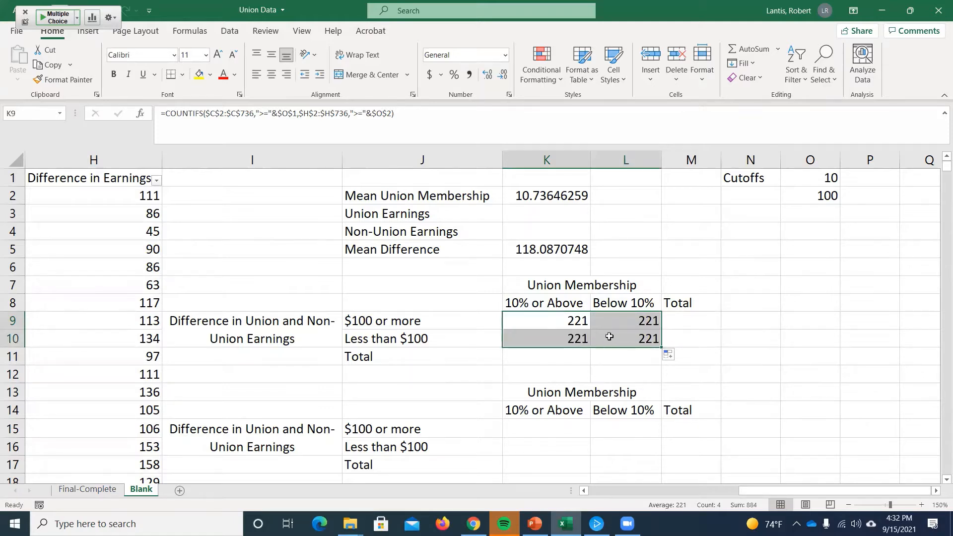
Change all ranges and cutoff references in the K9 formula back to relative references.
double_click(524, 318)
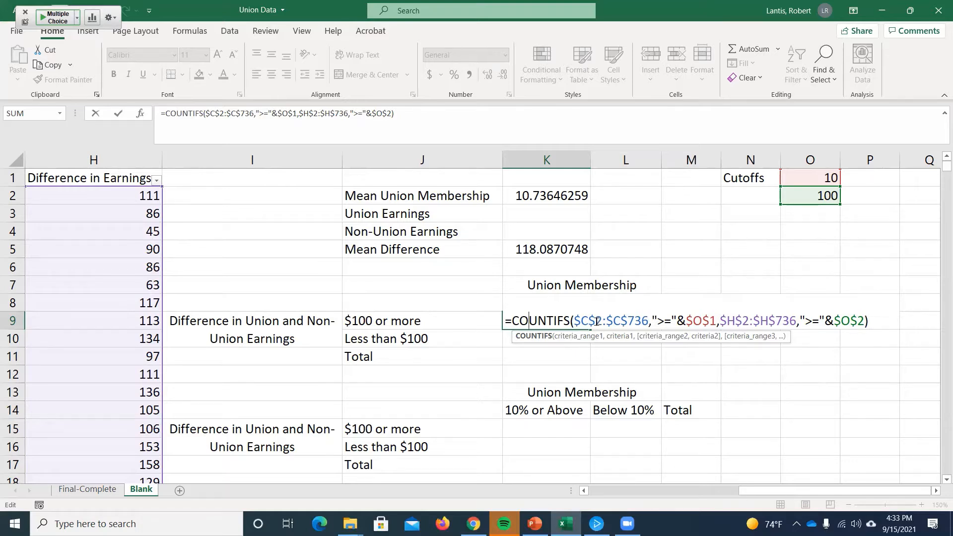
left_click_drag(575, 320, 649, 321)
key("F4")
key("F4")
key("F4")
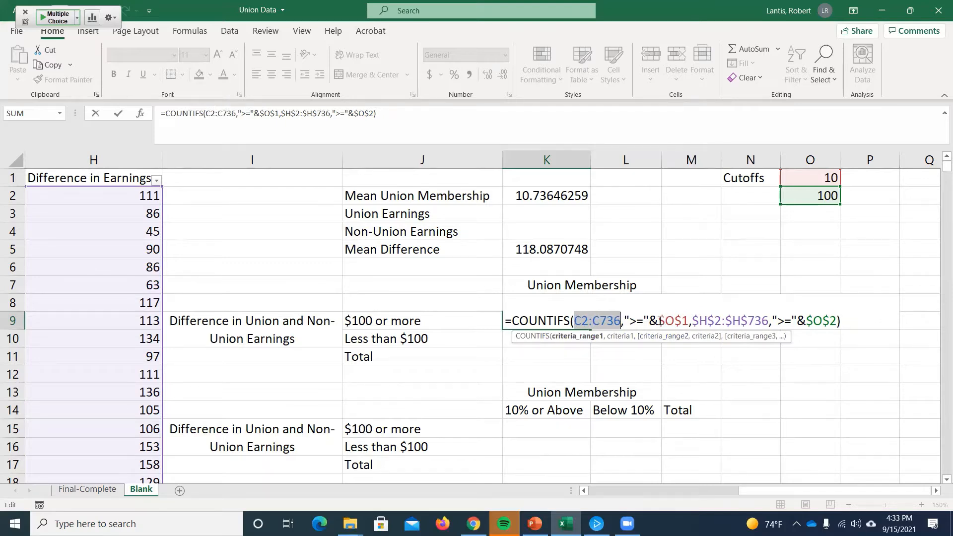
left_click_drag(659, 320, 795, 322)
key("F4")
key("F4")
key("F4")
key("F4")
key("F4")
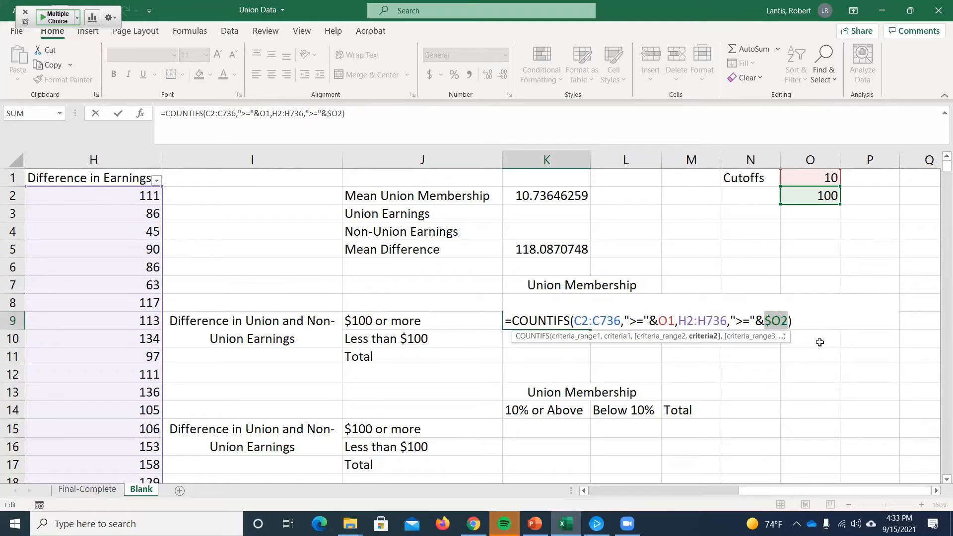
key("F4")
Copy the K9 formula as text and paste it into L9 in place of the existing formula.
triple_click(609, 320)
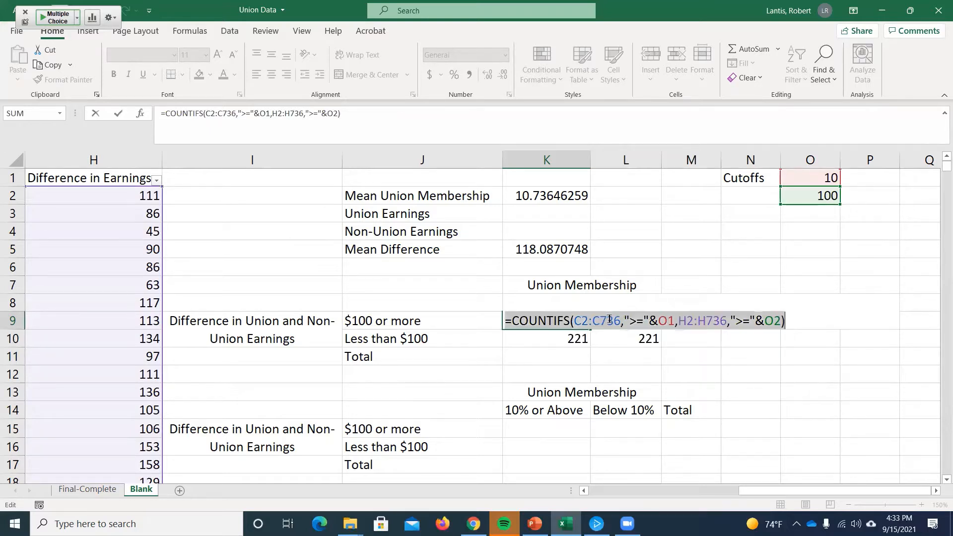
right_click(631, 322)
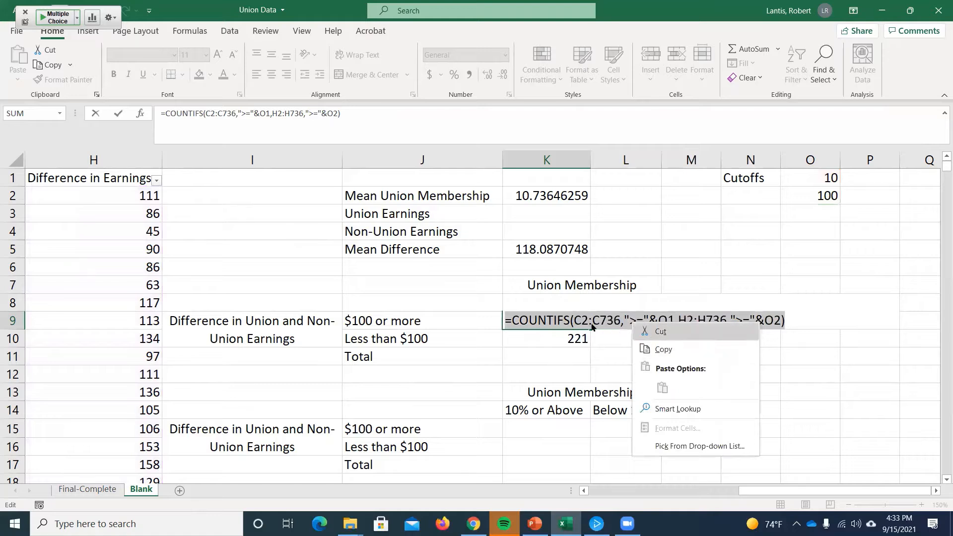
left_click(663, 350)
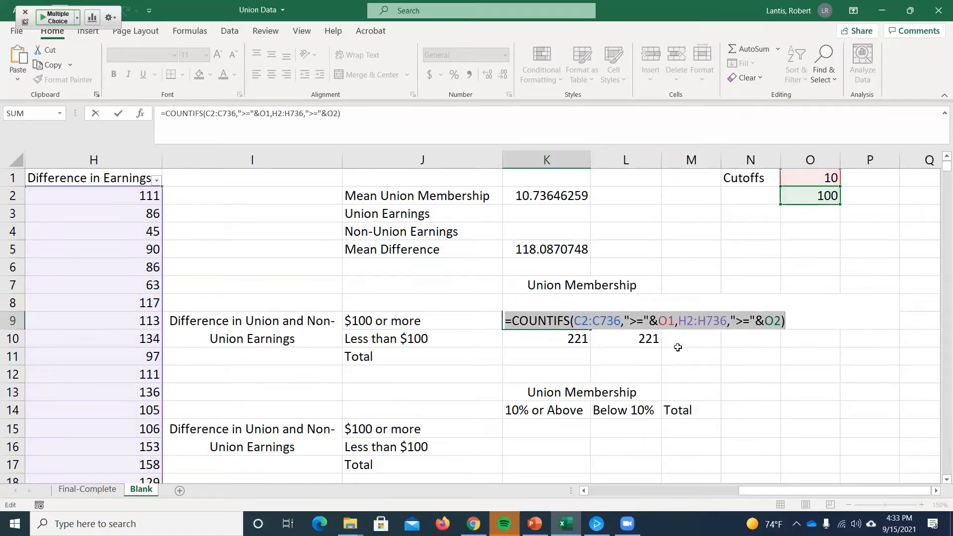
key("Return")
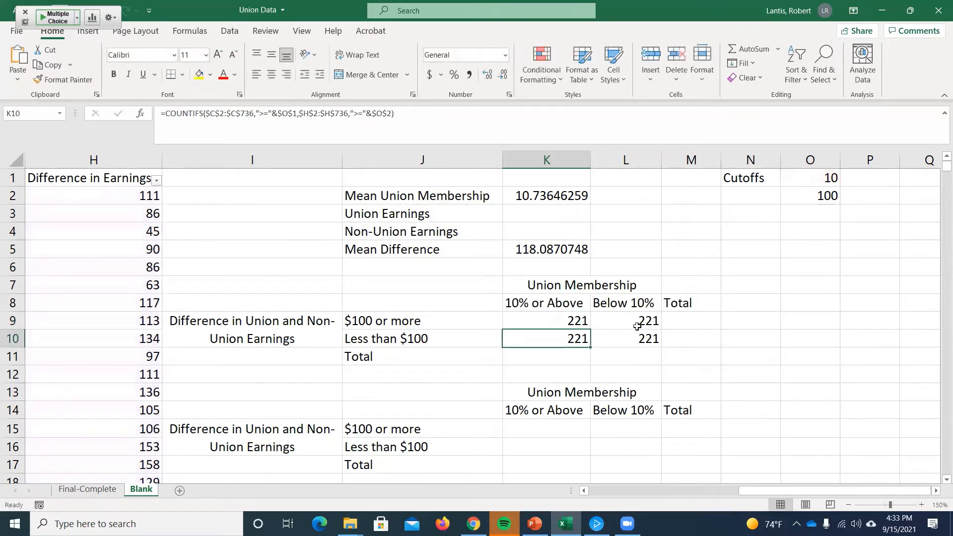
double_click(633, 322)
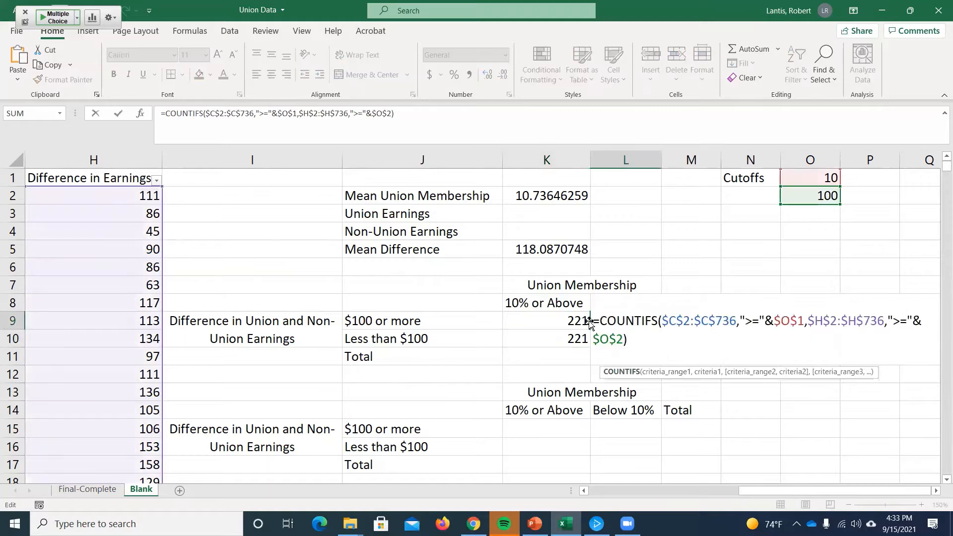
left_click_drag(591, 322, 670, 338)
key("Escape")
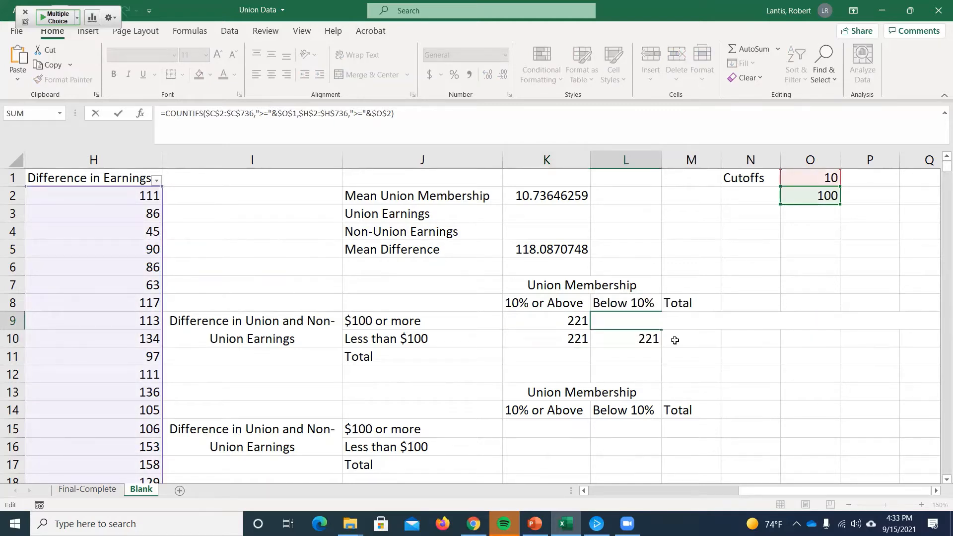
key("BackSpace")
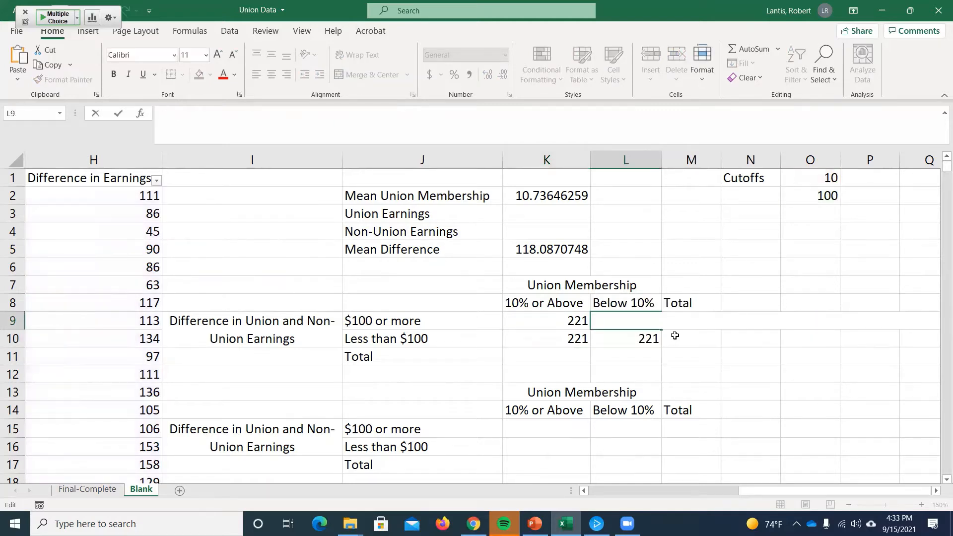
right_click(624, 318)
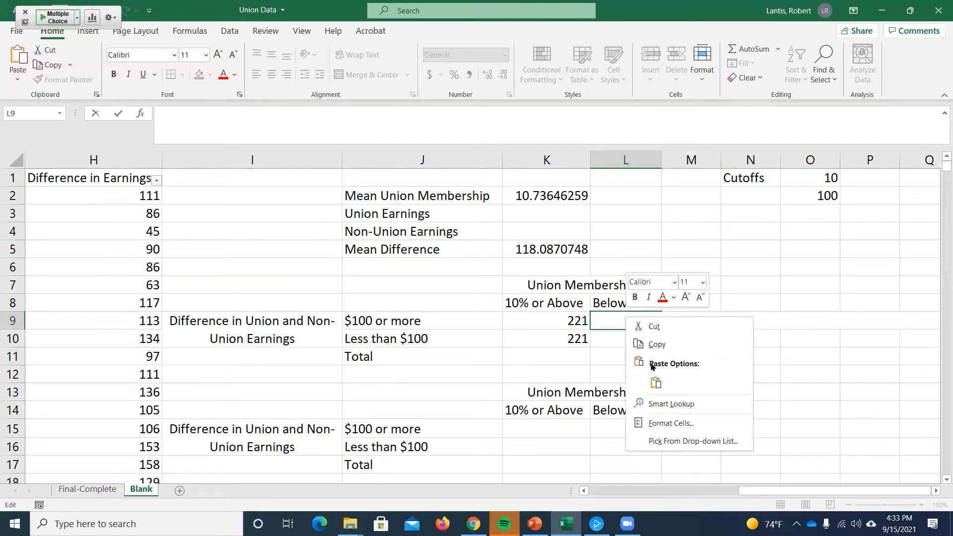
left_click(655, 383)
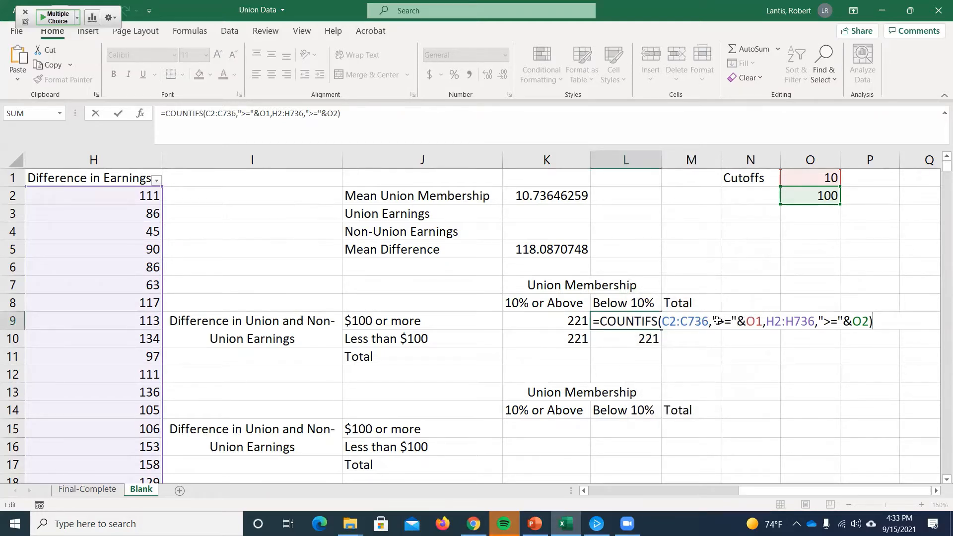
key("Return")
Try filling the relative-reference formula from K9 into L9, inspect the references in L9, and undo the fill.
left_click(539, 319)
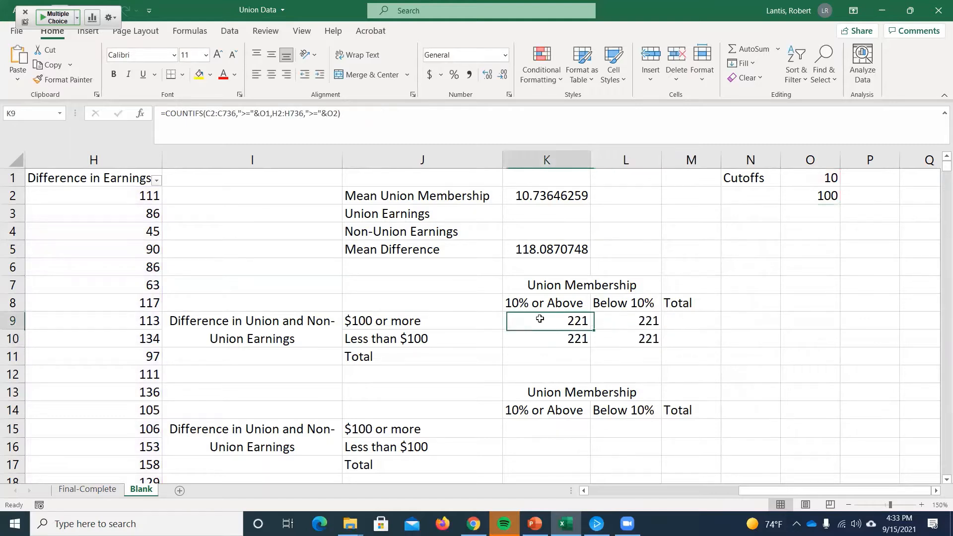
left_click_drag(590, 328, 670, 326)
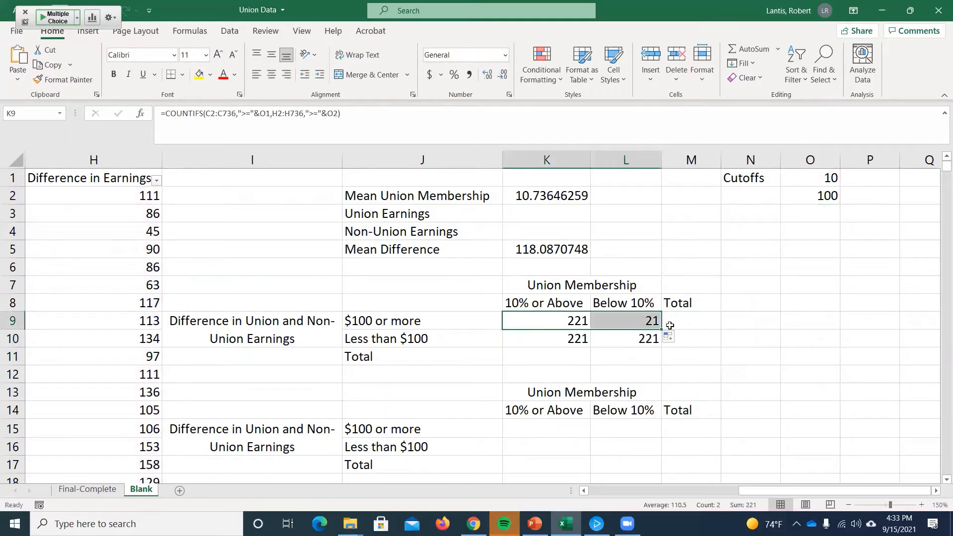
left_click(632, 323)
double_click(632, 323)
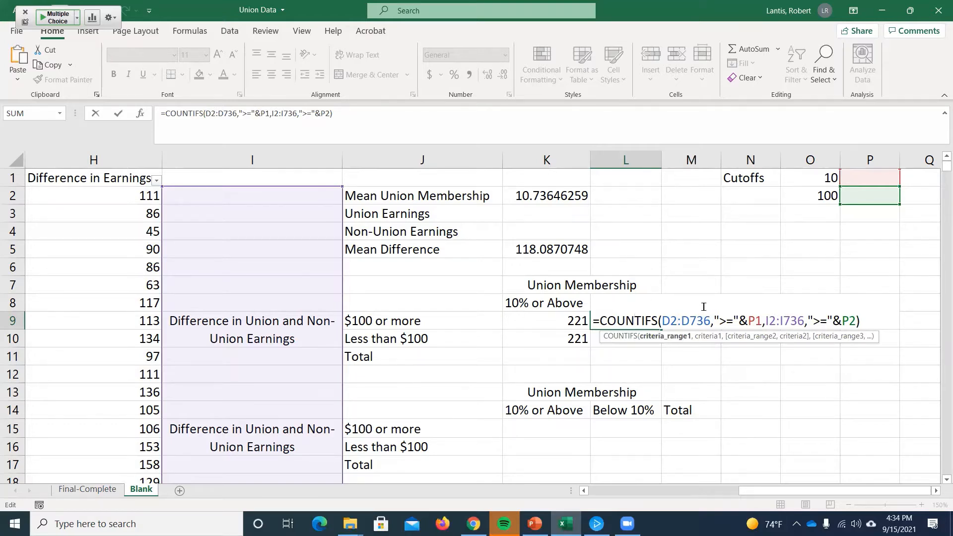
key("Return")
left_click(635, 321)
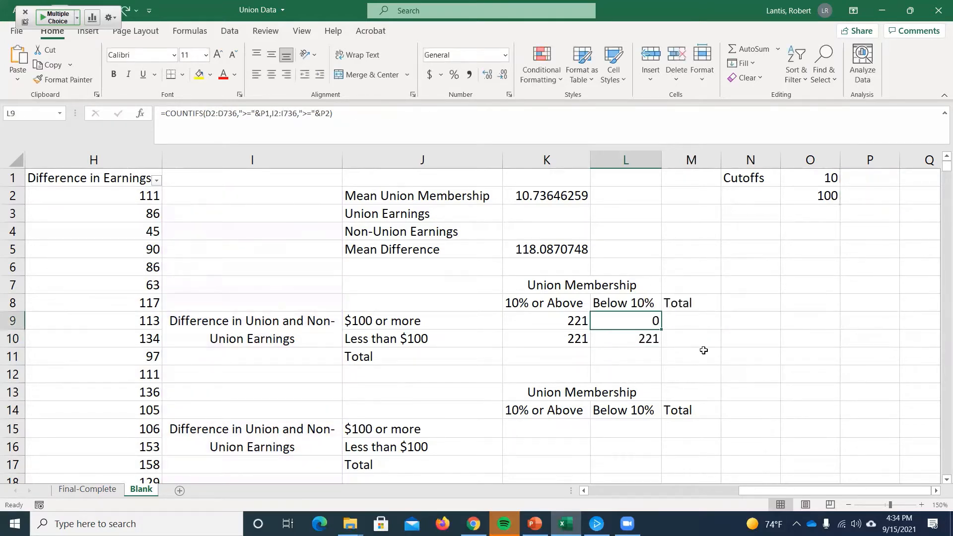
key("ctrl+z")
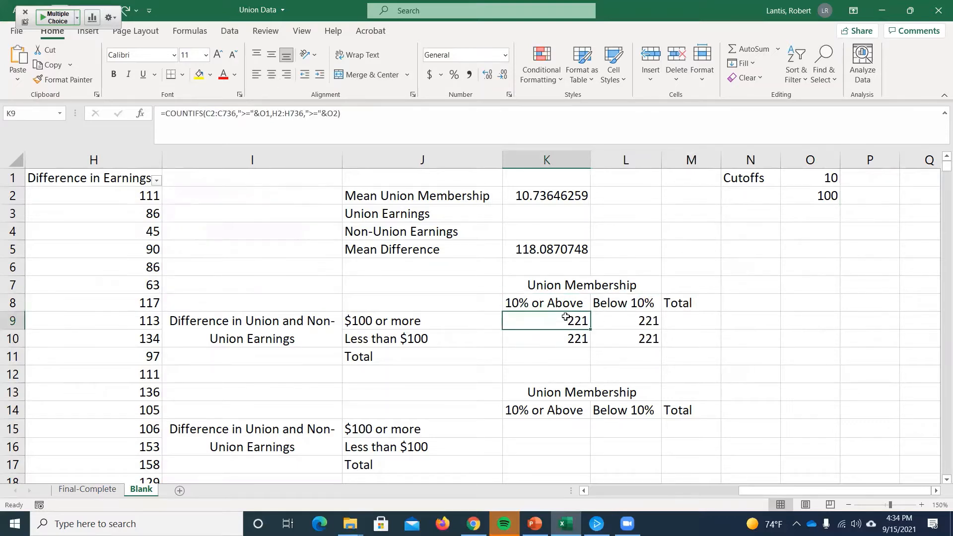
Compare the COUNTIFS formulas in K9 and L9.
double_click(566, 320)
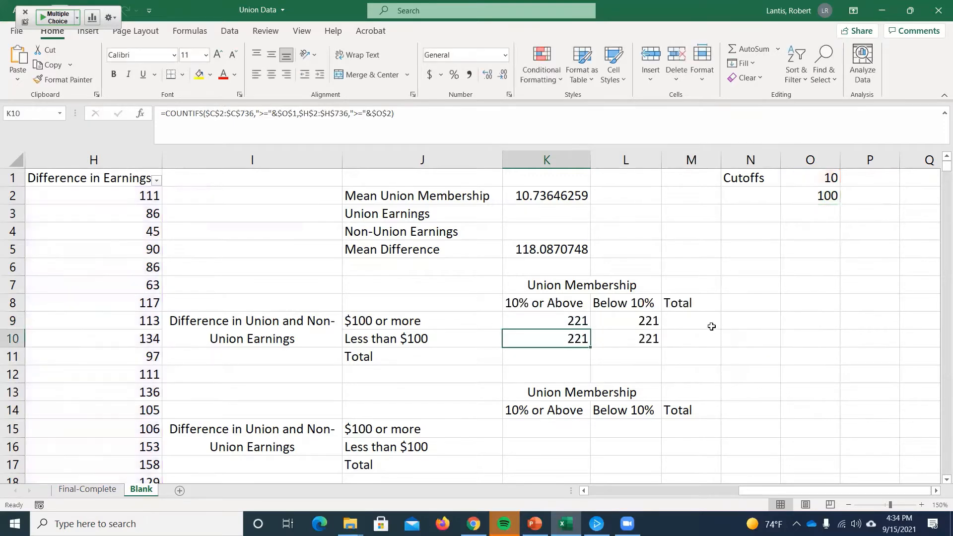
left_click(624, 317)
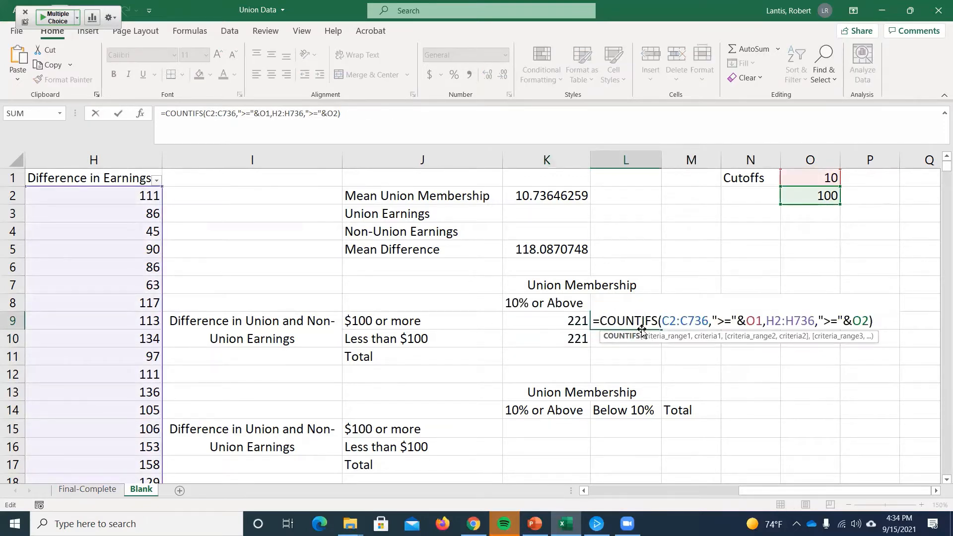
key("Return")
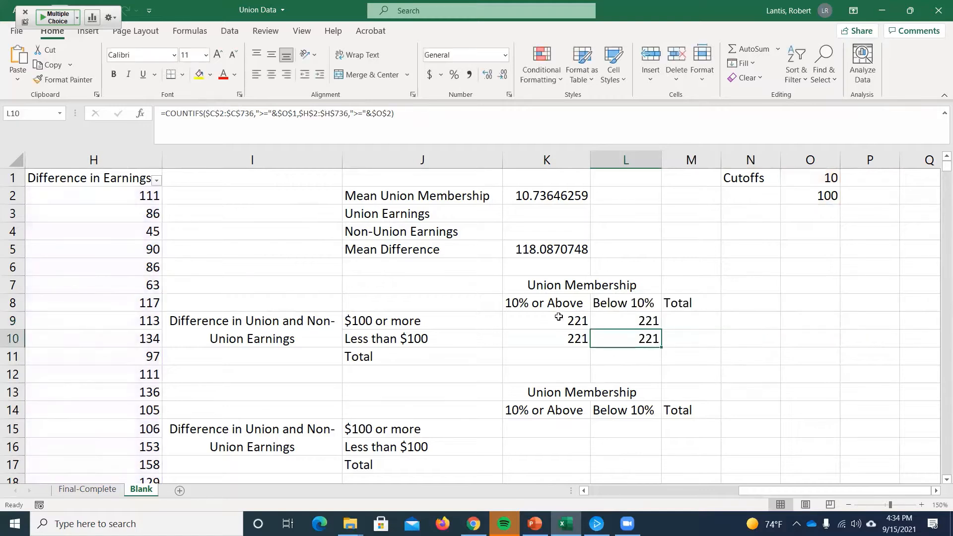
Change the union membership criterion in the L9 COUNTIFS formula to "<" for the Below 10% column.
double_click(564, 339)
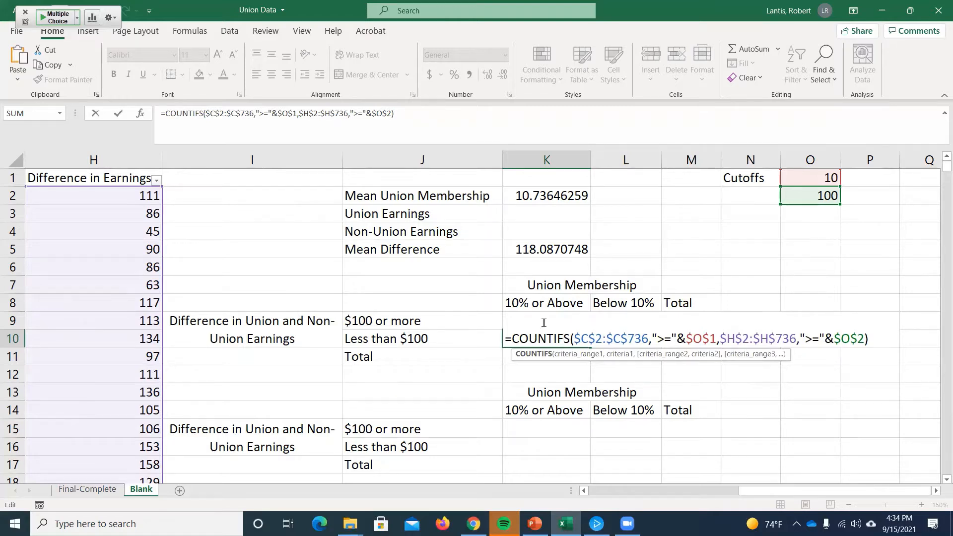
key("Return")
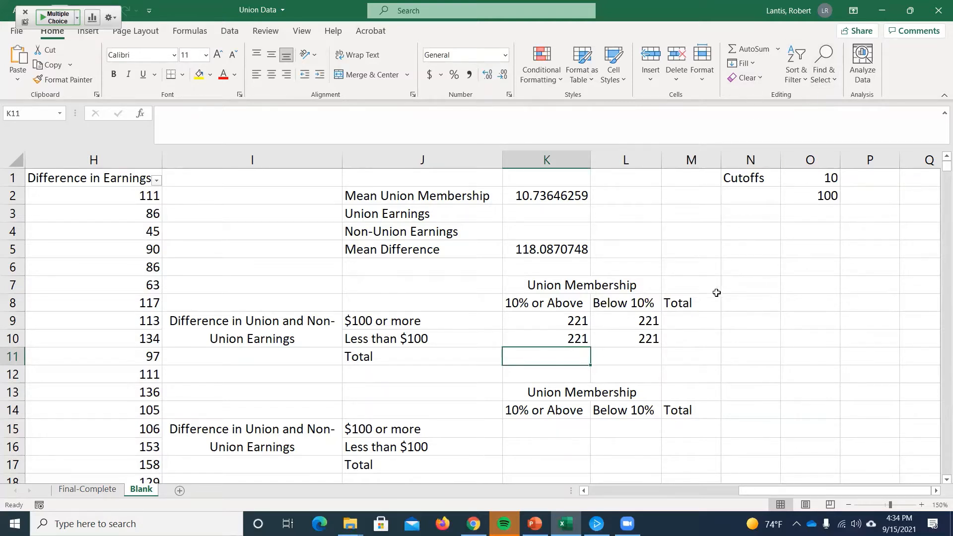
double_click(627, 324)
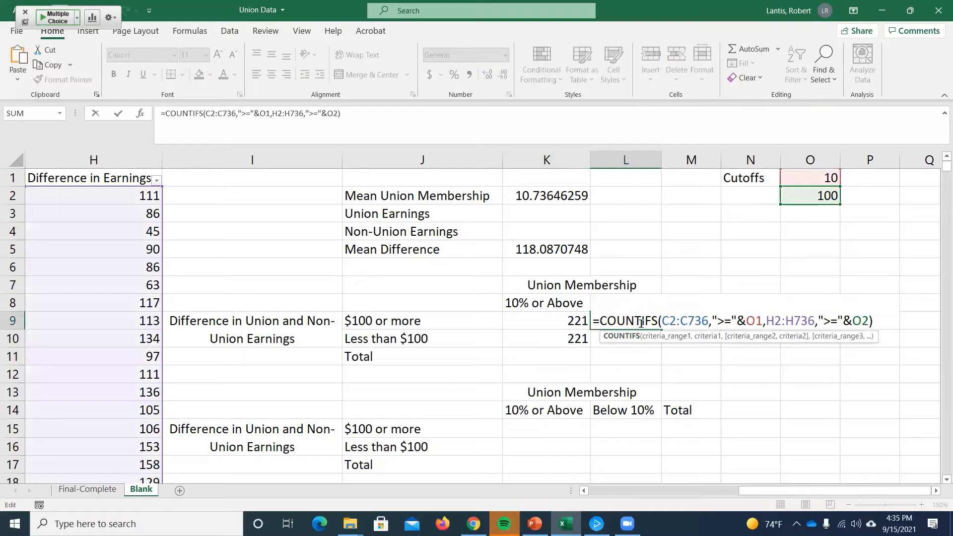
key("Return")
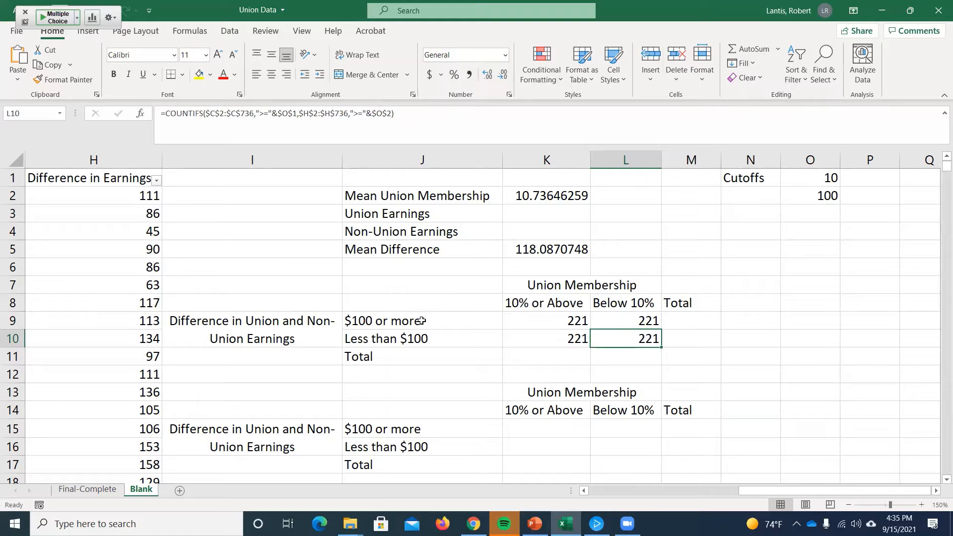
double_click(633, 320)
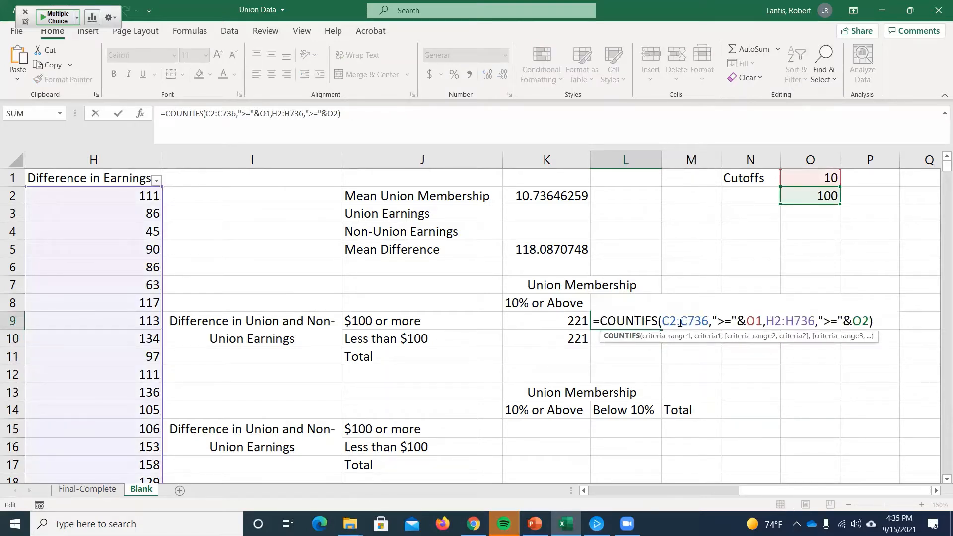
double_click(721, 321)
type("<")
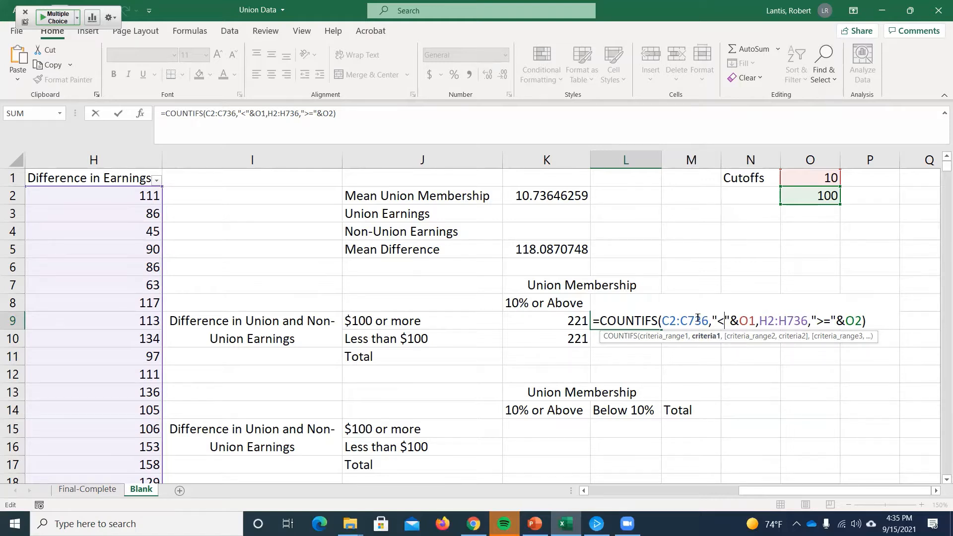
left_click(623, 336)
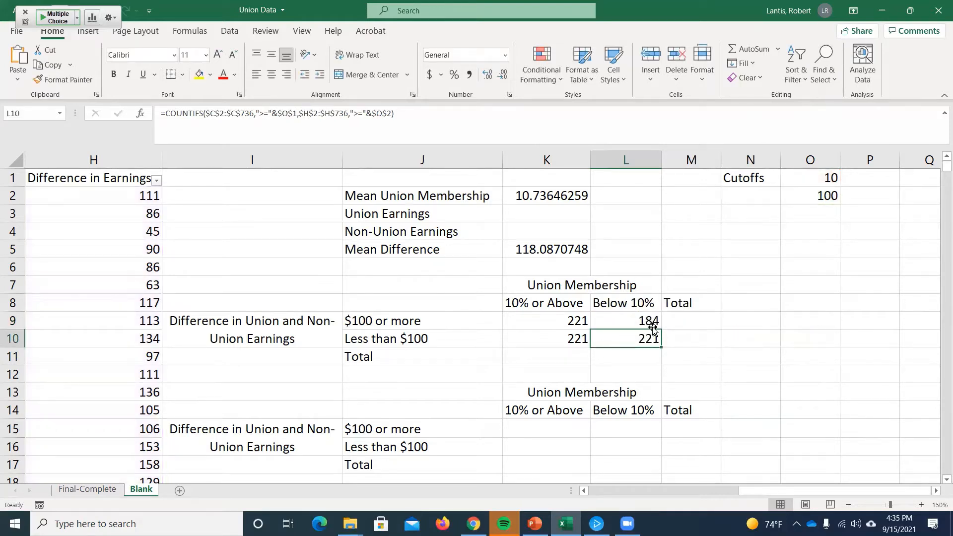
left_click(634, 308)
left_click(449, 318)
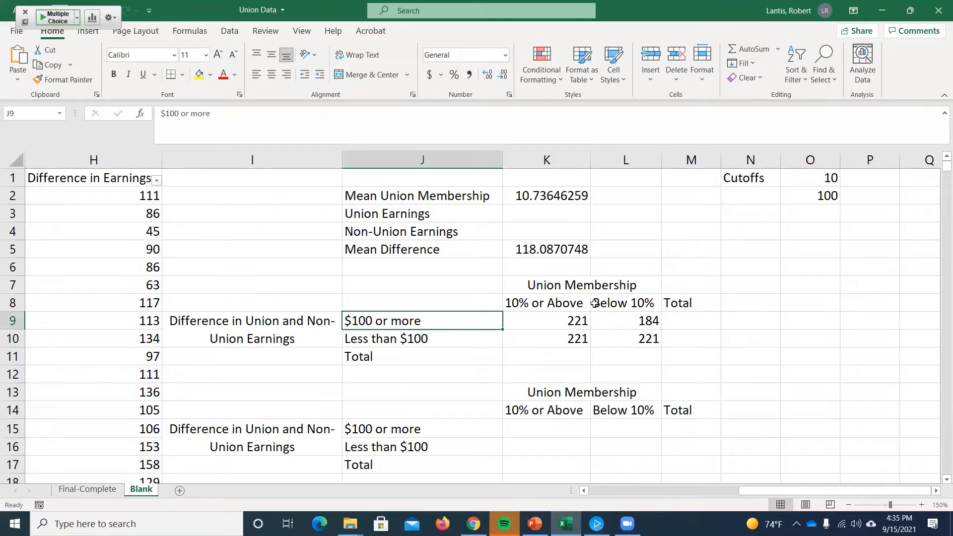
left_click(618, 306)
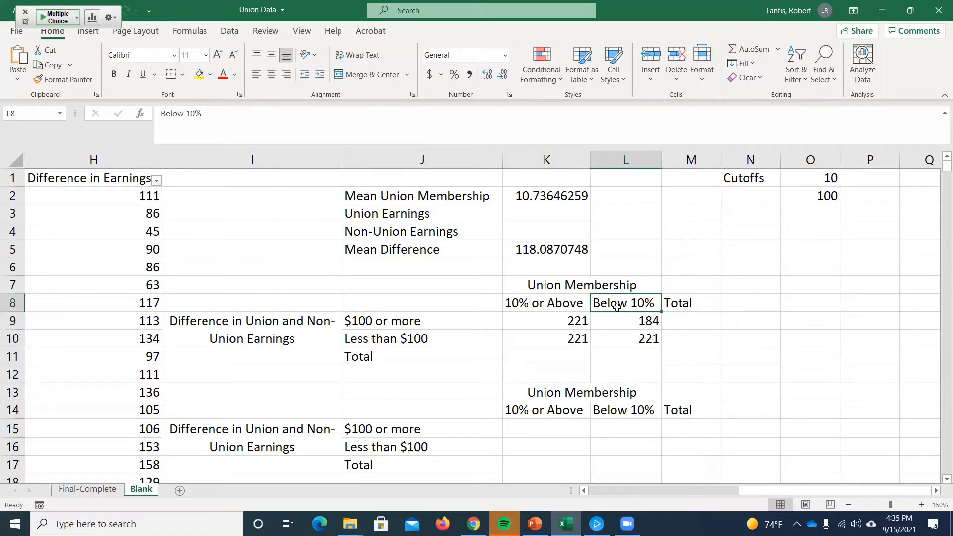
Change the earnings difference criterion in the K10 COUNTIFS formula to "<" for the Less than $100 row.
double_click(555, 338)
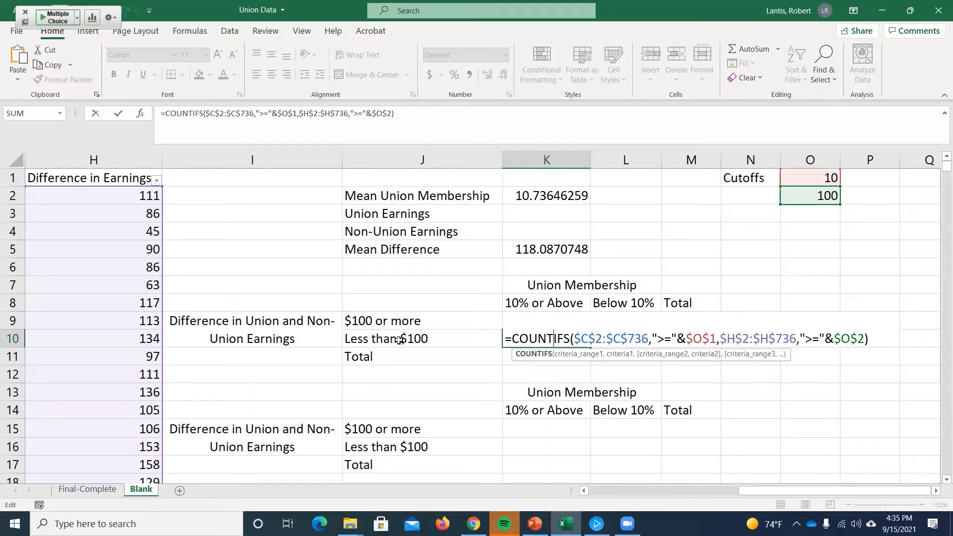
left_click_drag(804, 339, 830, 340)
type("<")
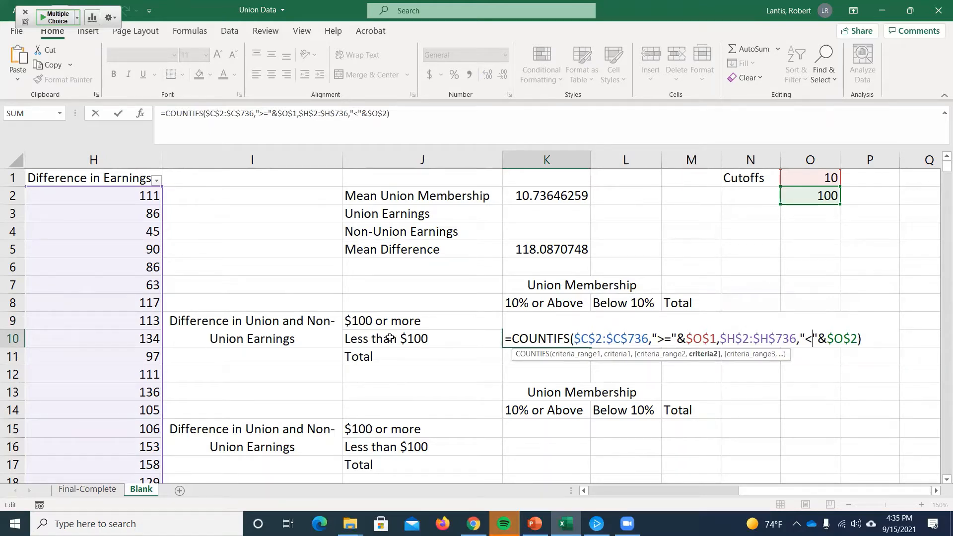
key("Return")
Change both criteria operators in the L10 COUNTIFS formula to "<" for membership below 10% and difference less than $100.
left_click(624, 339)
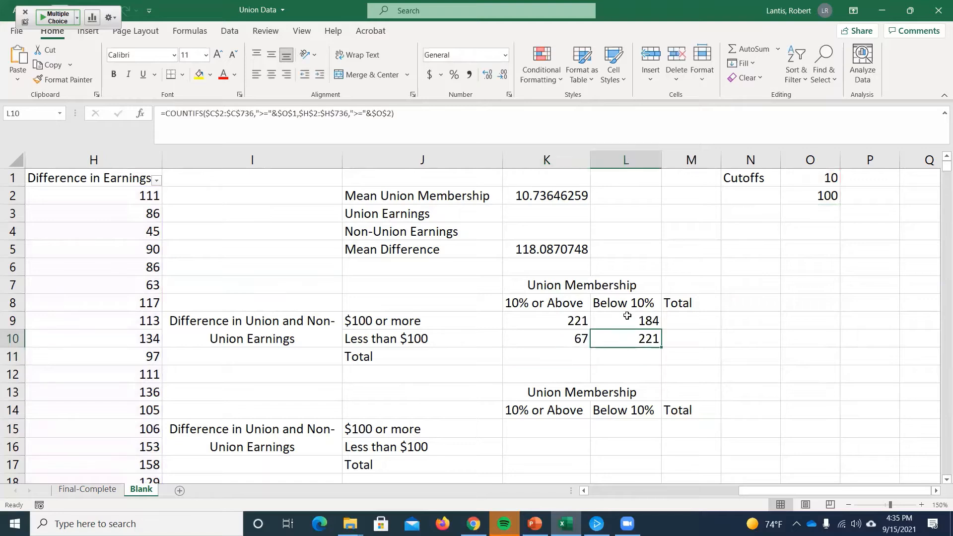
double_click(638, 338)
left_click_drag(745, 339, 760, 339)
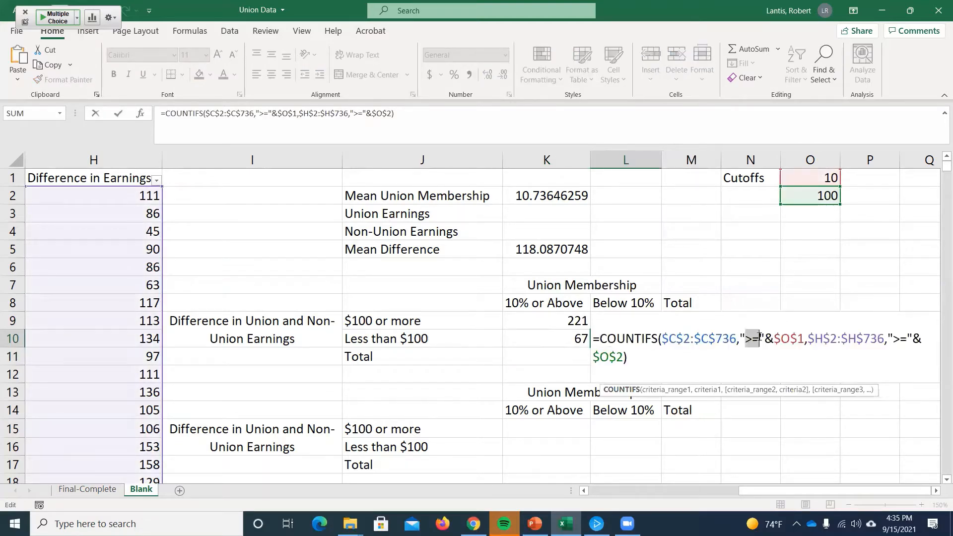
type("<")
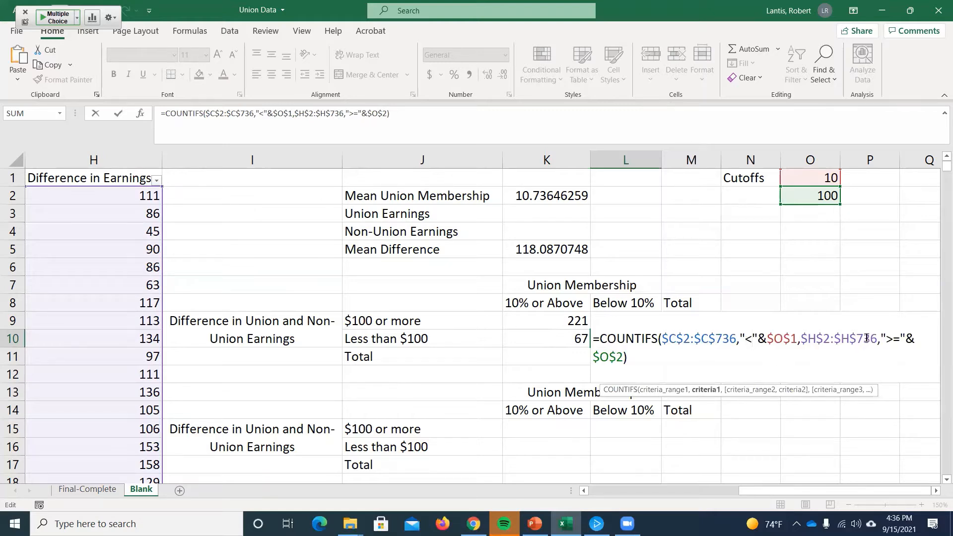
left_click_drag(885, 340, 900, 339)
type(",")
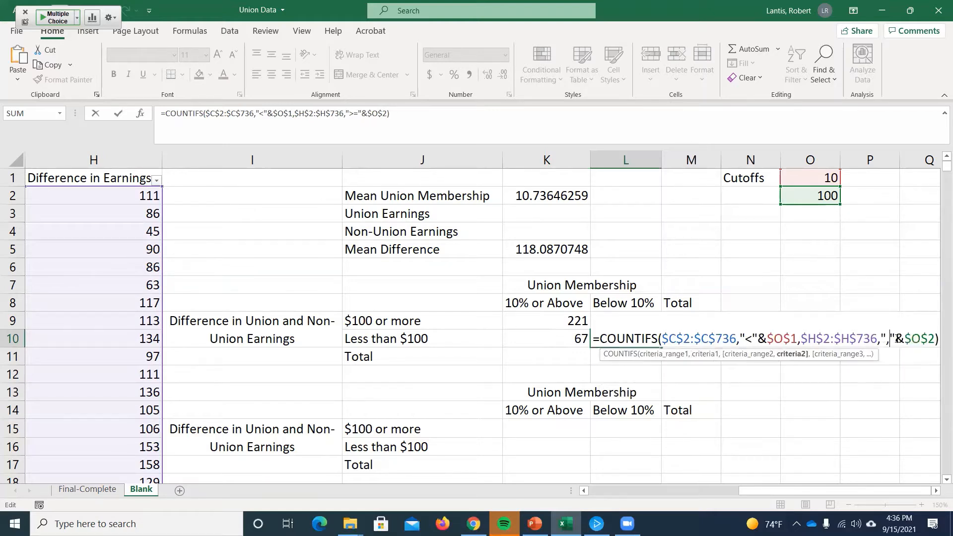
key("BackSpace")
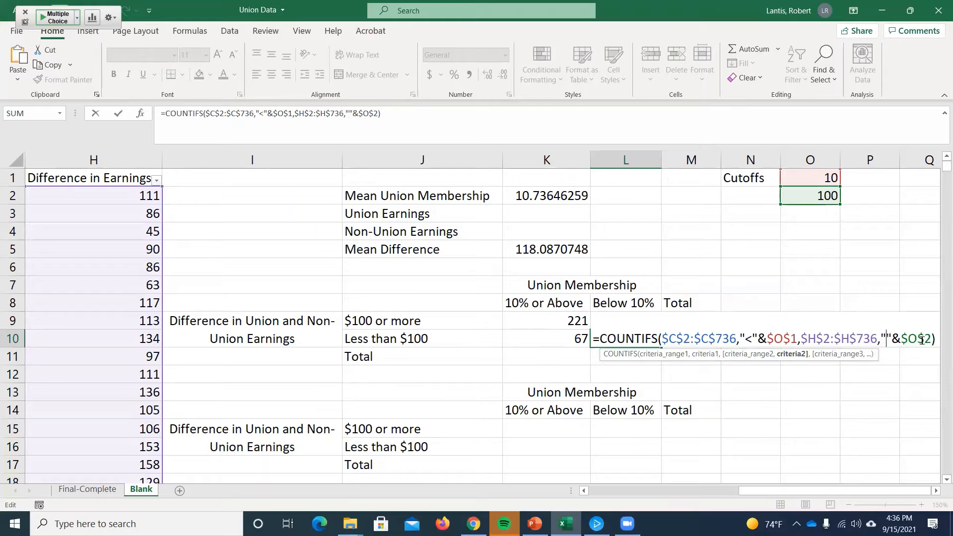
type("<")
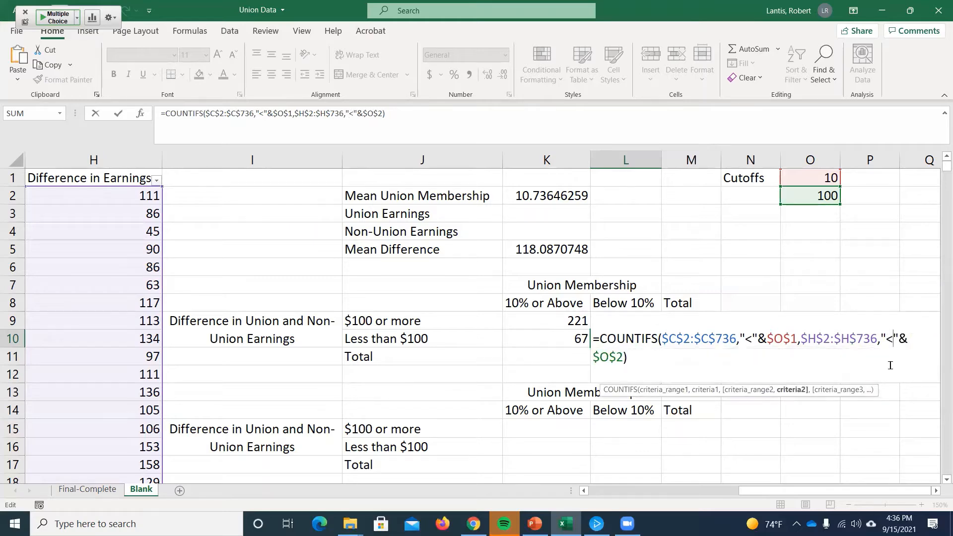
left_click(938, 493)
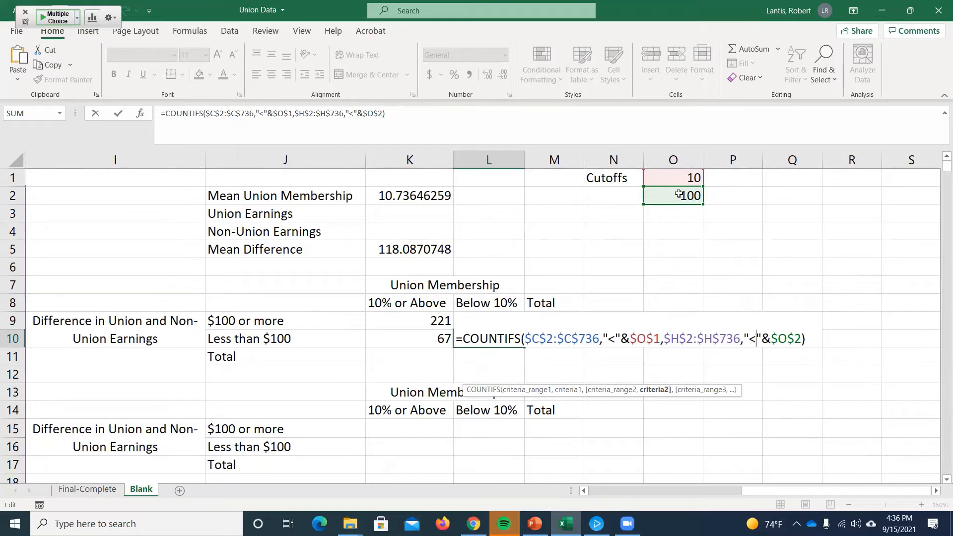
key("Return")
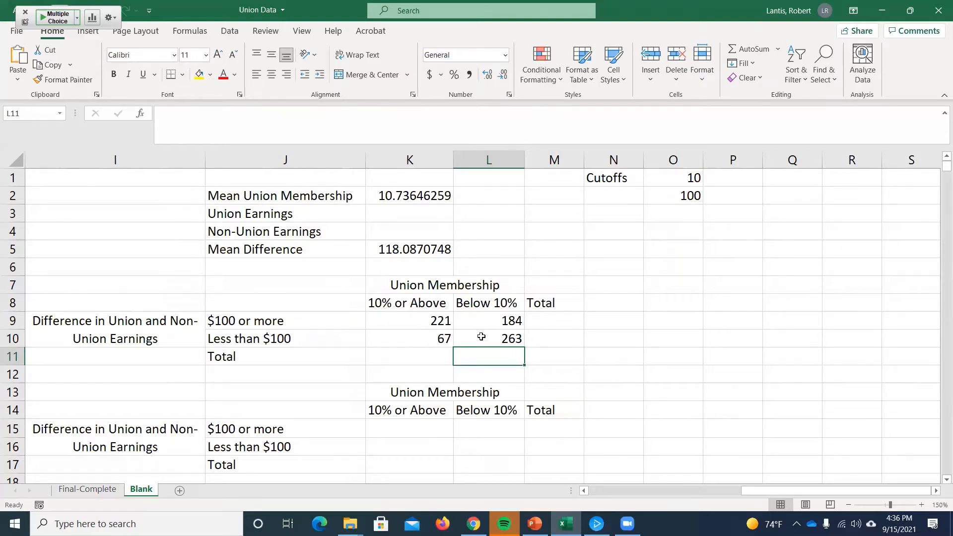
Enter a SUM of K9:L9 in M9 as the total for the $100 or more row.
left_click(421, 325)
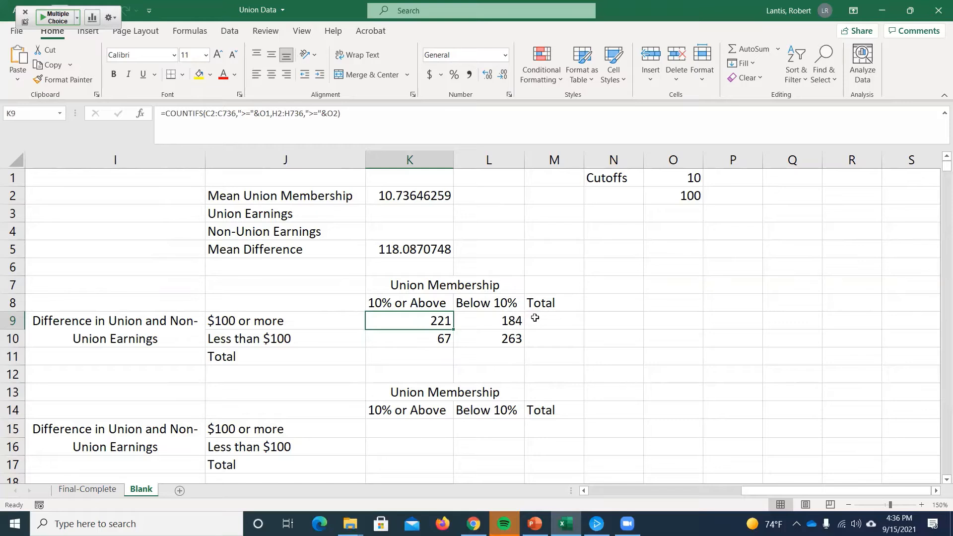
key("Right")
key("Right")
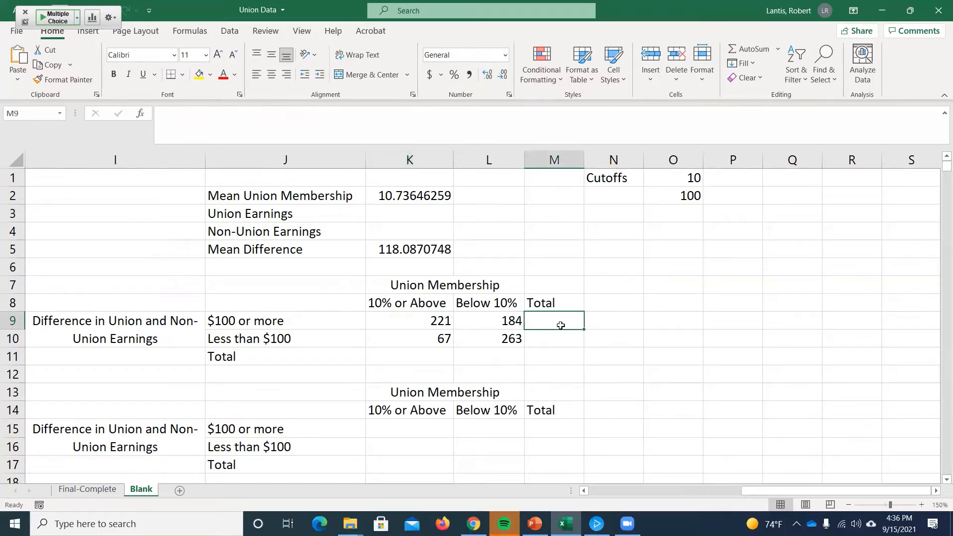
type("=sum(")
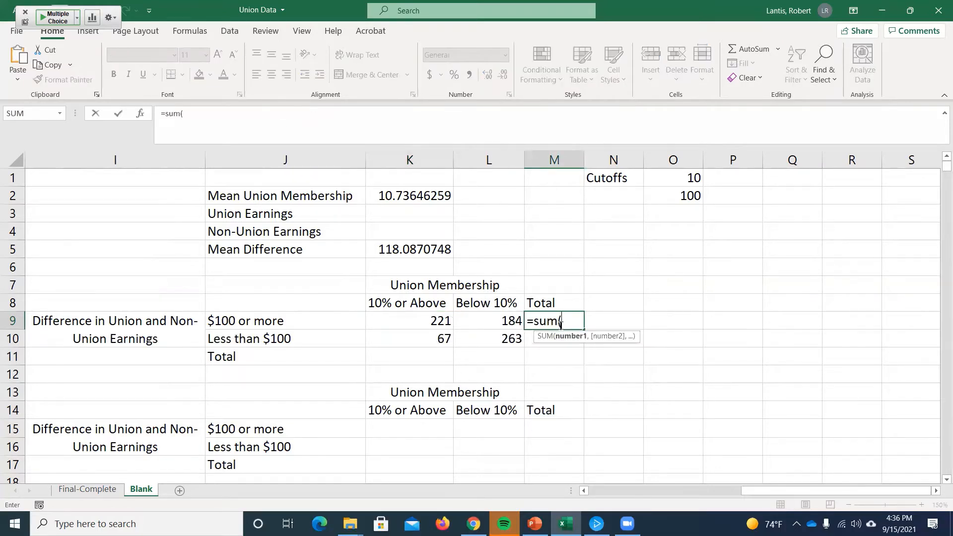
key("Left")
key("shift+Left")
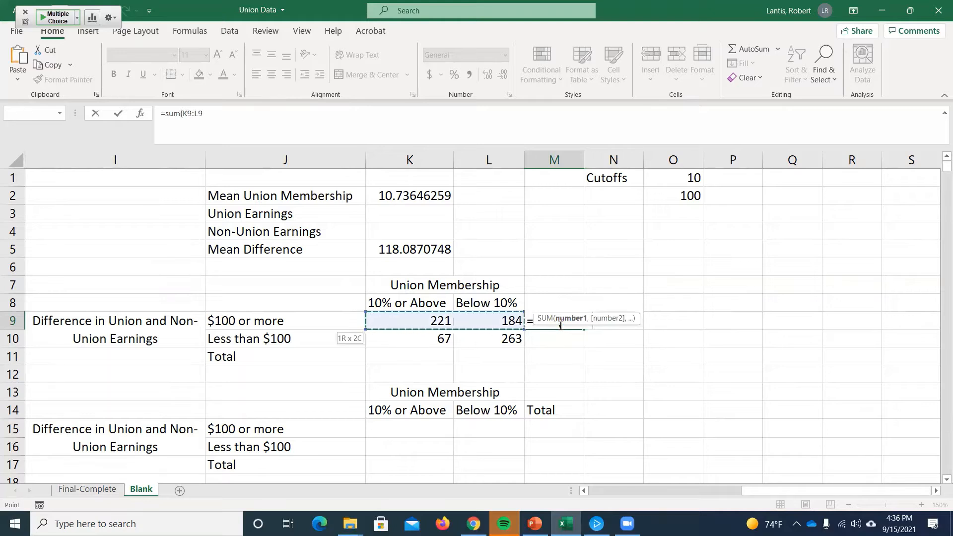
left_click(580, 323)
left_click_drag(600, 339, 685, 345)
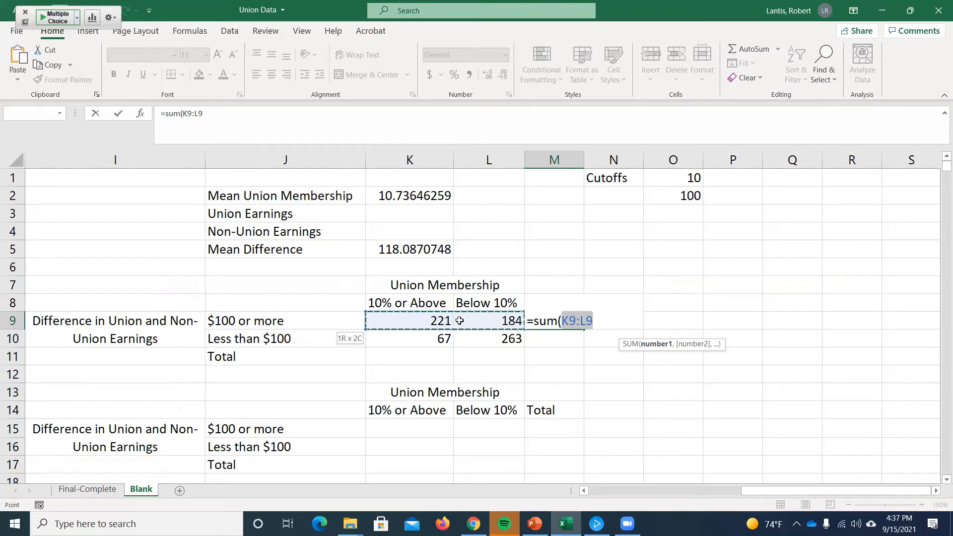
key("Return")
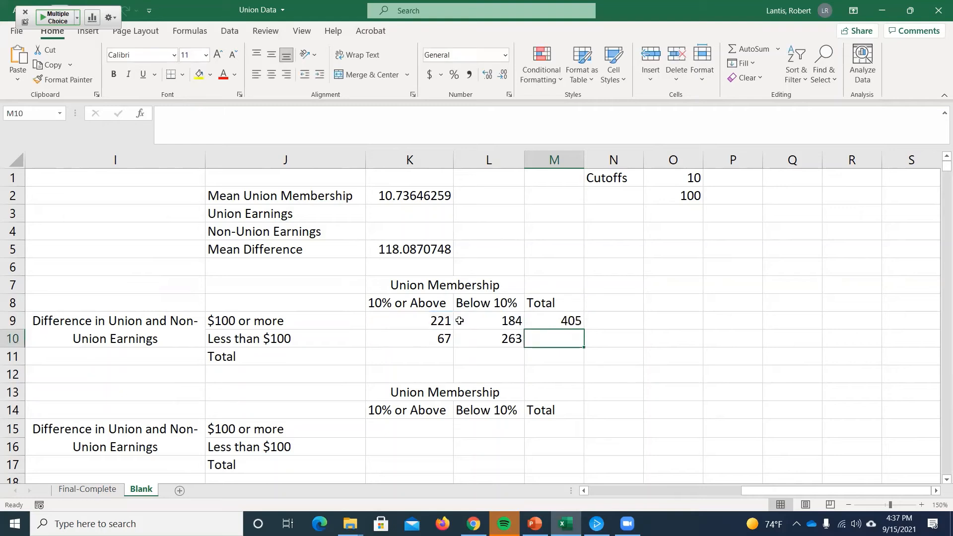
Fill the row total formula from M9 down to M10 and check the copied cell references.
left_click(559, 318)
left_click_drag(584, 329, 558, 342)
double_click(559, 342)
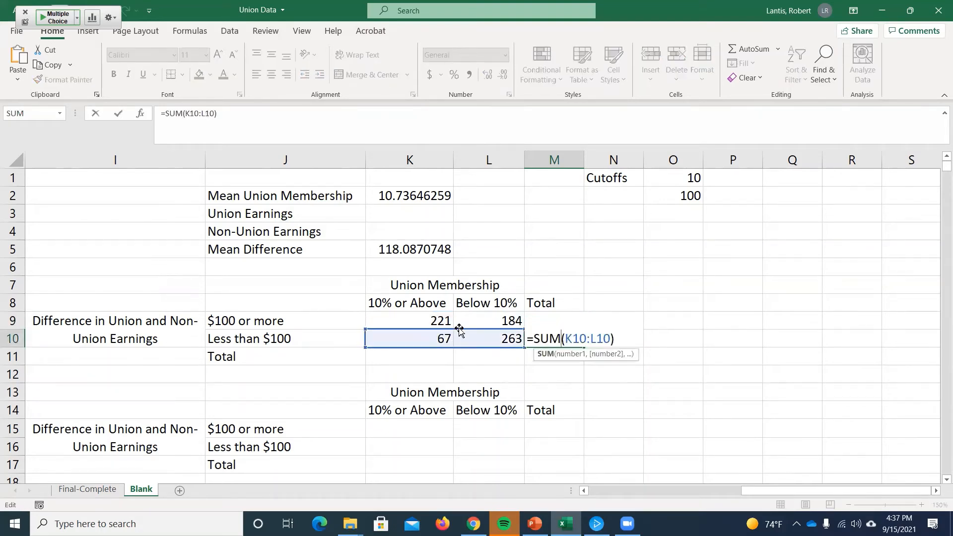
Enter a SUM of K9:K10 in K11 as the column total and fill it across to L11.
left_click(422, 358)
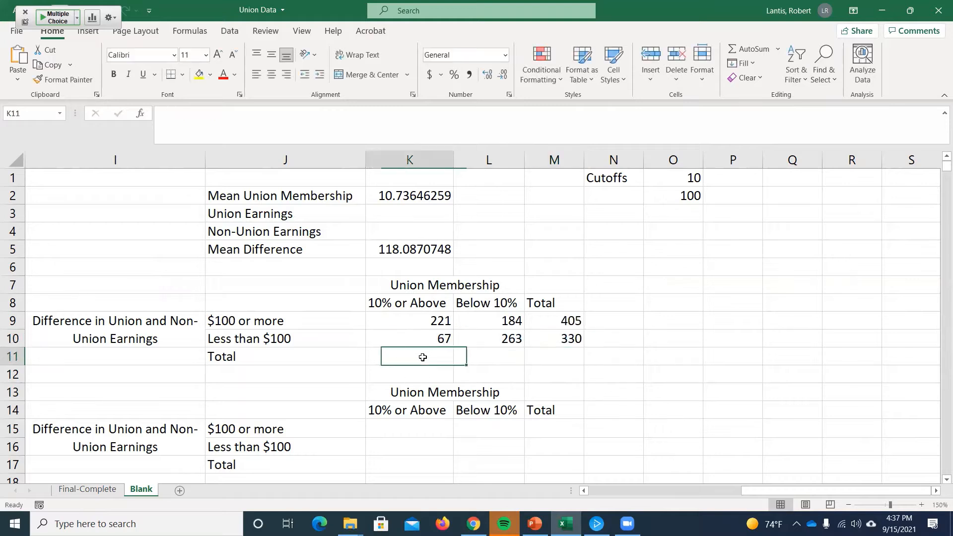
type("=sum(")
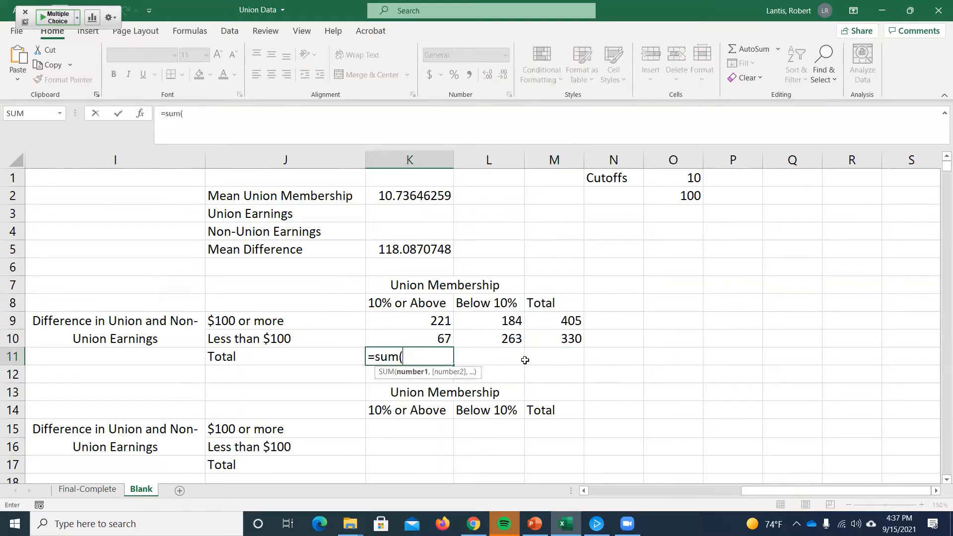
key("Up")
key("shift+Up")
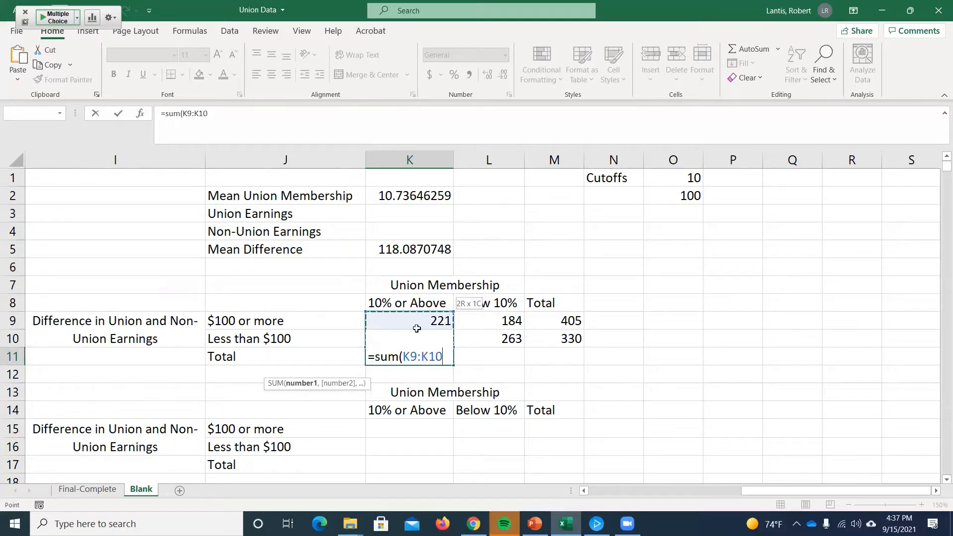
key("ctrl+Return")
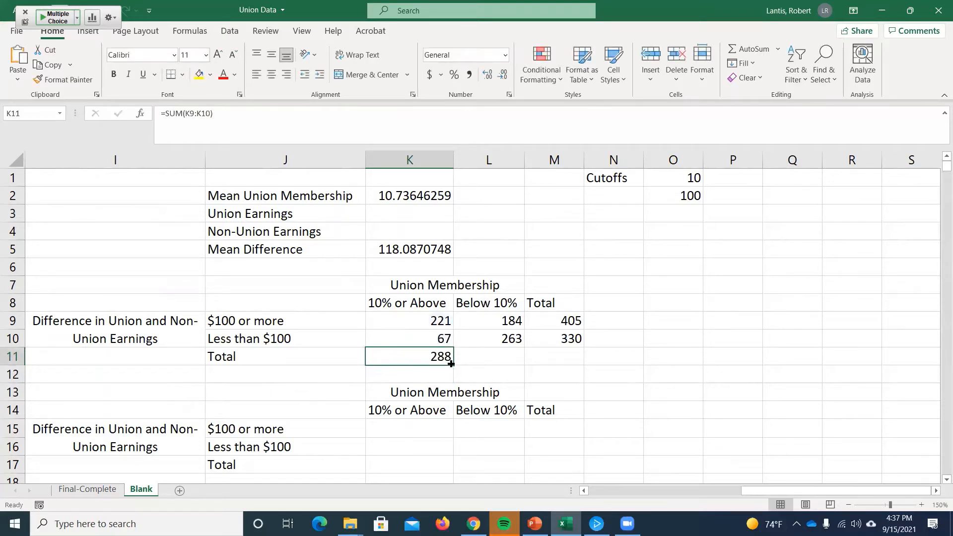
left_click_drag(453, 365, 515, 357)
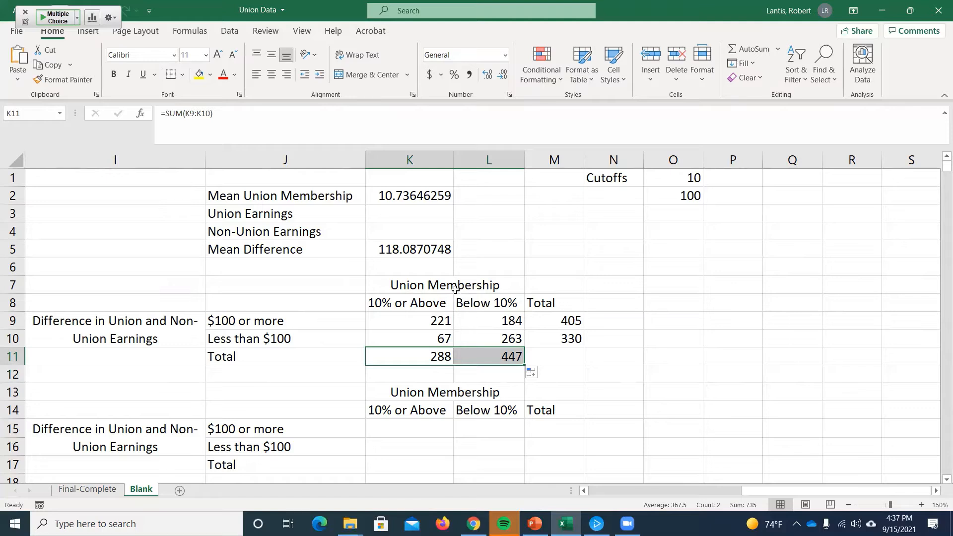
Enter a SUM of M9:M10 in M11 as the grand total of the contingency table.
left_click(560, 353)
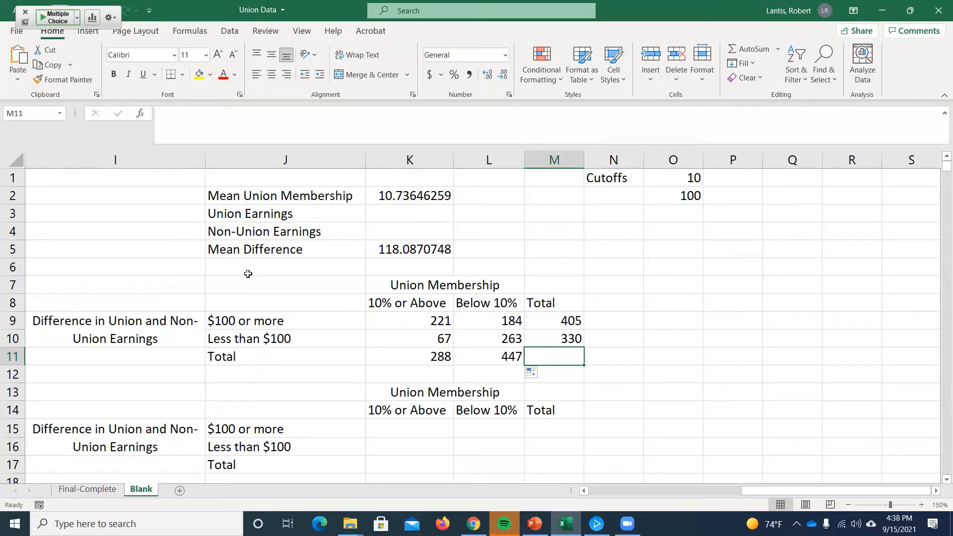
type("=sum(")
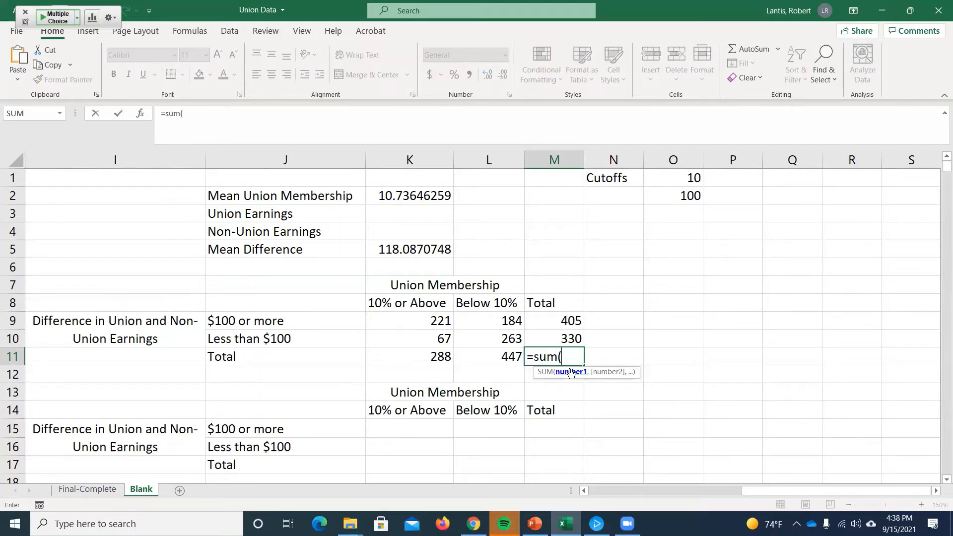
left_click_drag(566, 321, 569, 369)
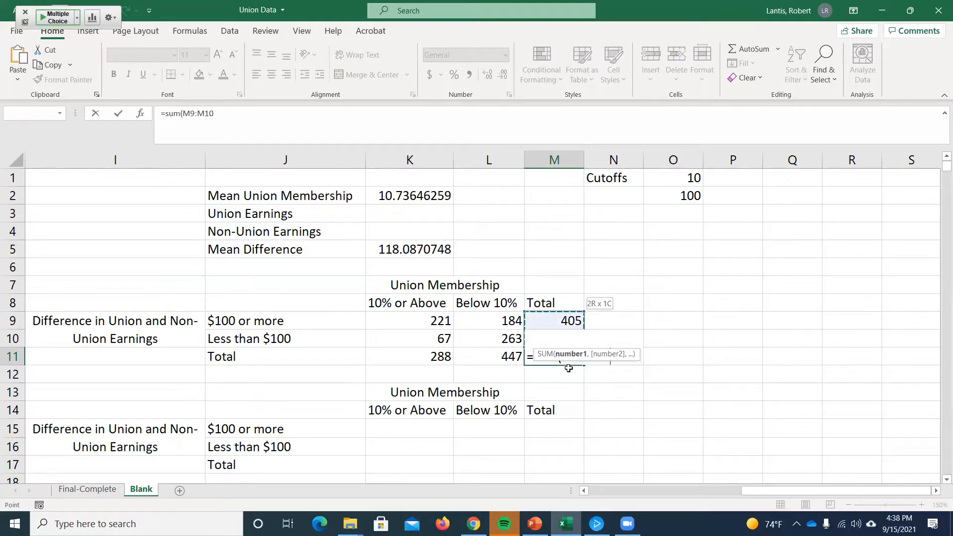
key("Return")
double_click(575, 355)
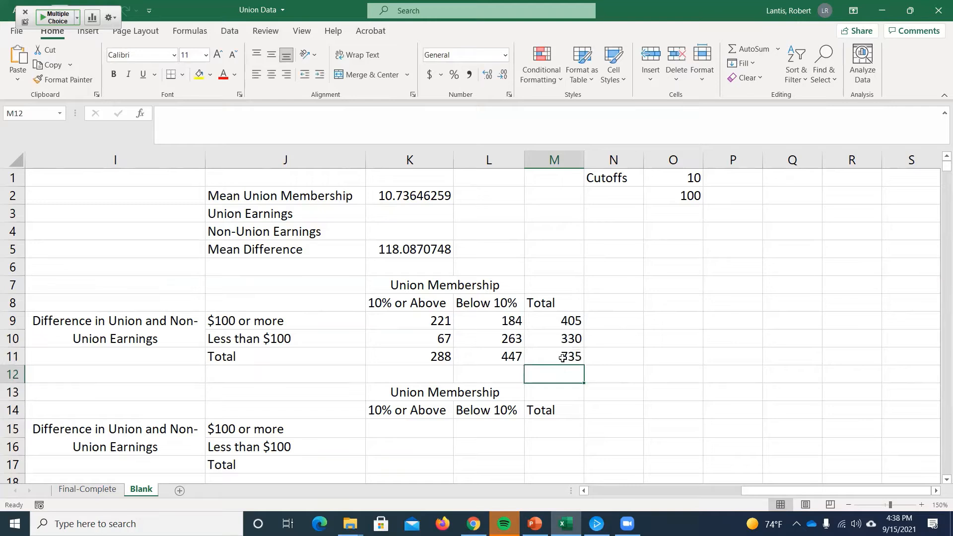
Label N11 as CHECK and enter a COUNT of C2:C736 in O11 to verify the grand total in M11.
left_click(608, 357)
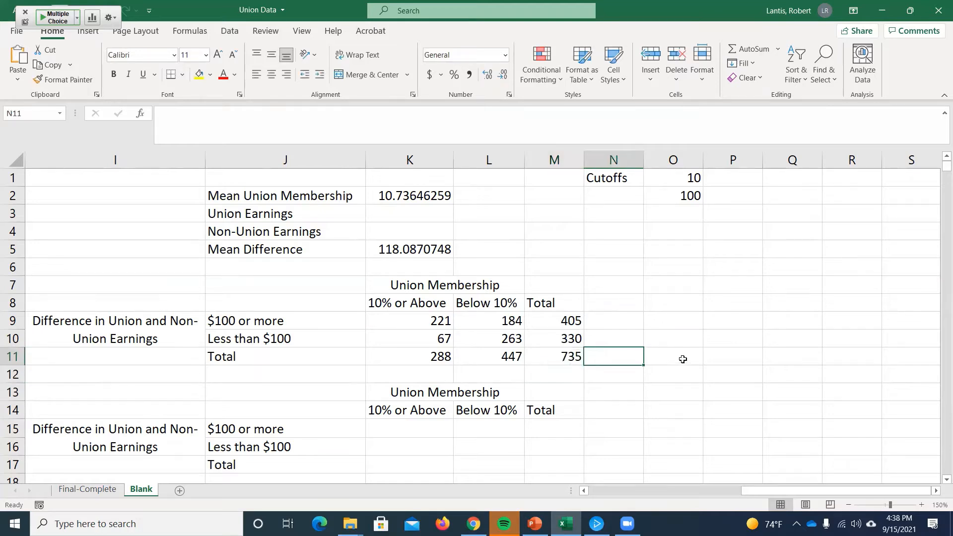
type("CHECK")
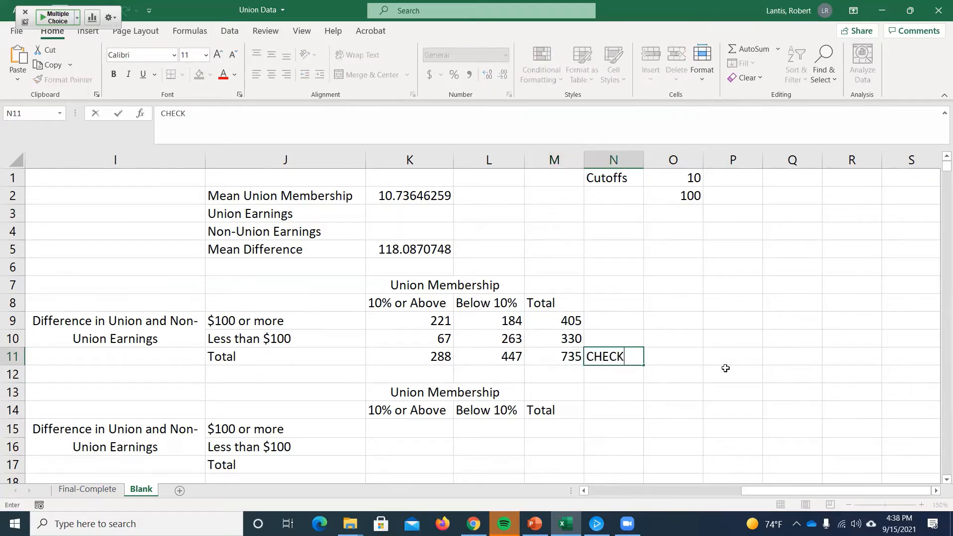
key("Tab")
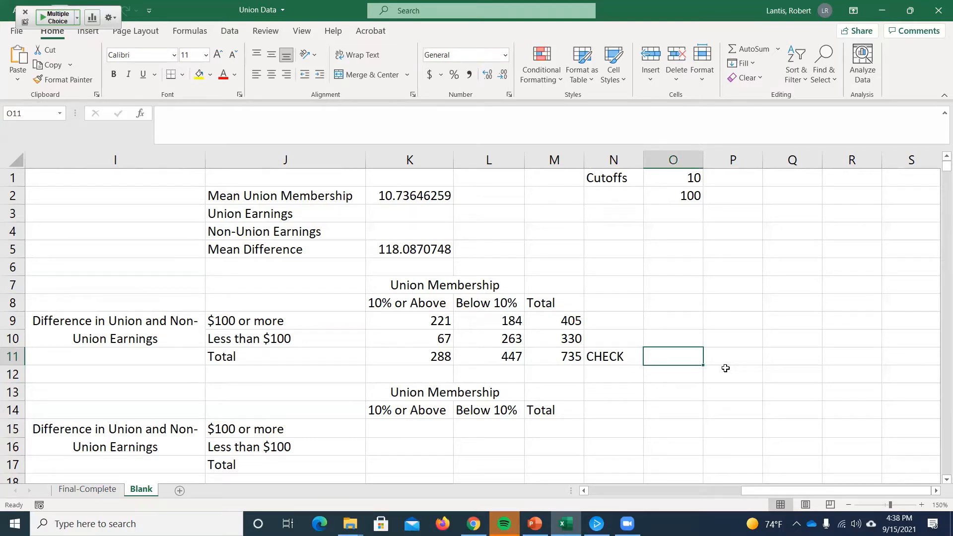
type("=")
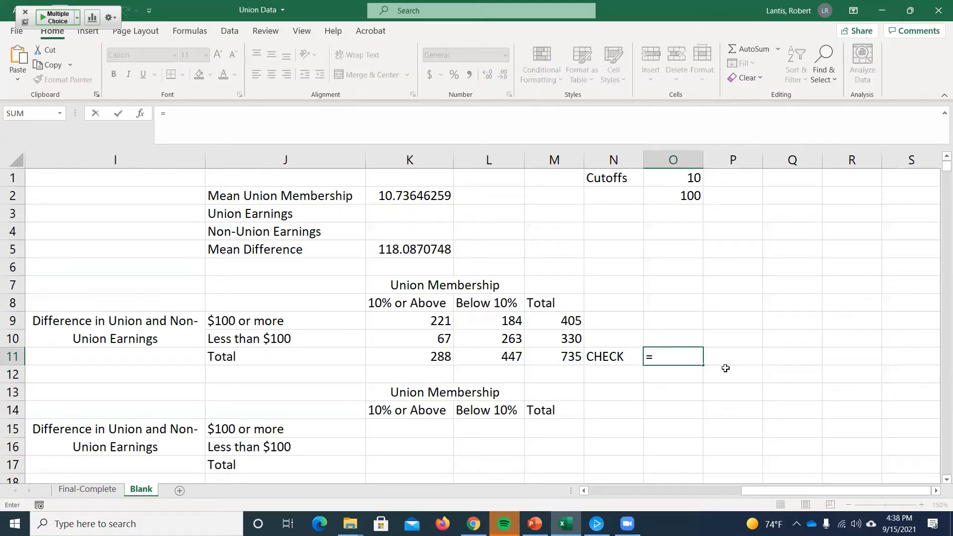
type("count(")
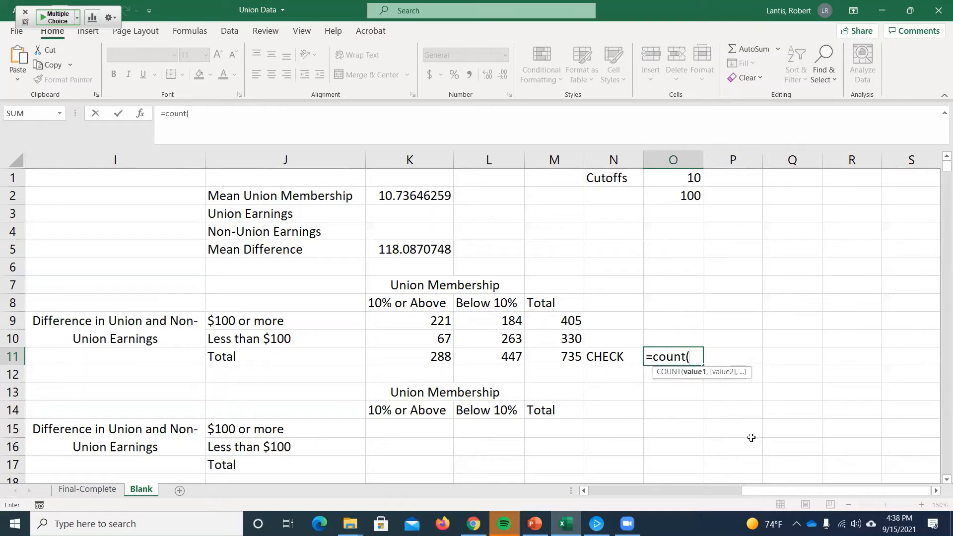
scroll(752, 437, "left", 5)
left_click(273, 196)
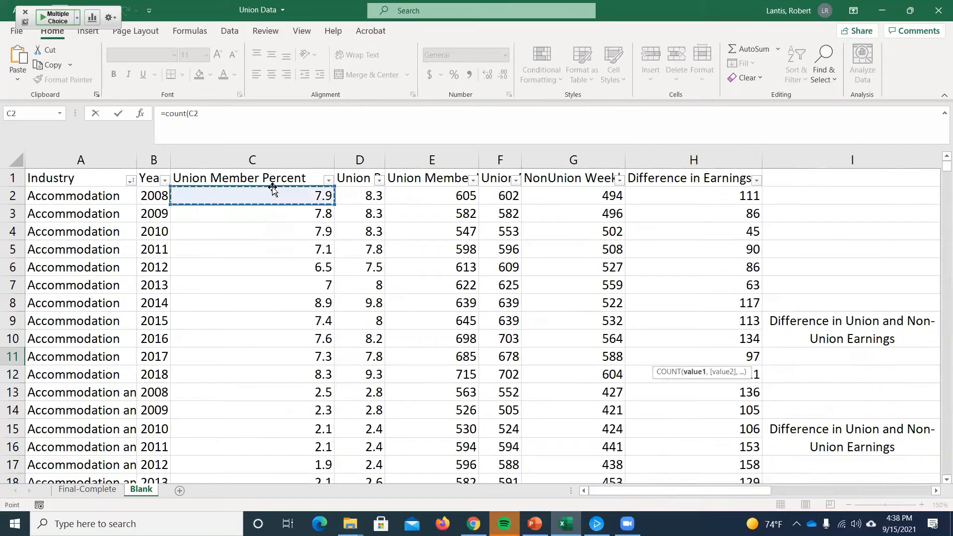
key("ctrl+shift+Down")
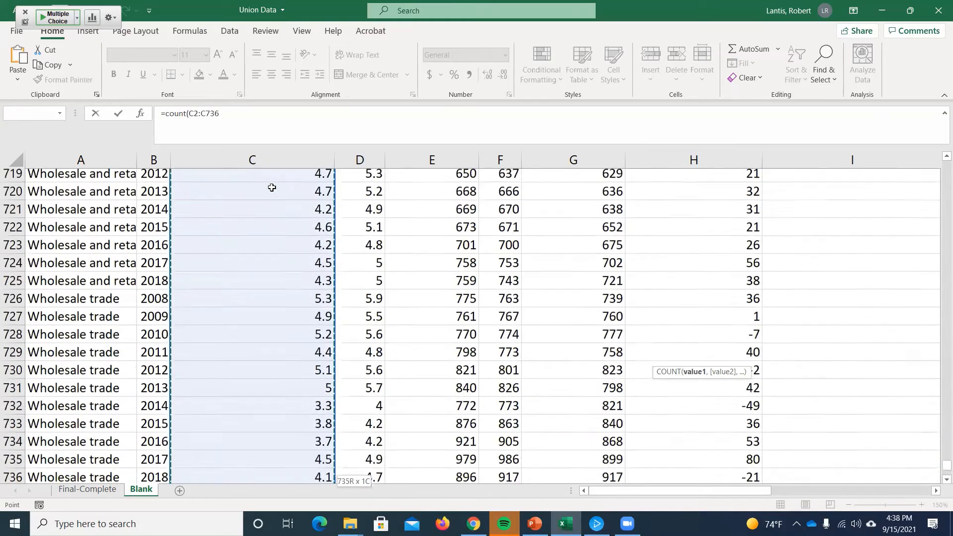
key("Return")
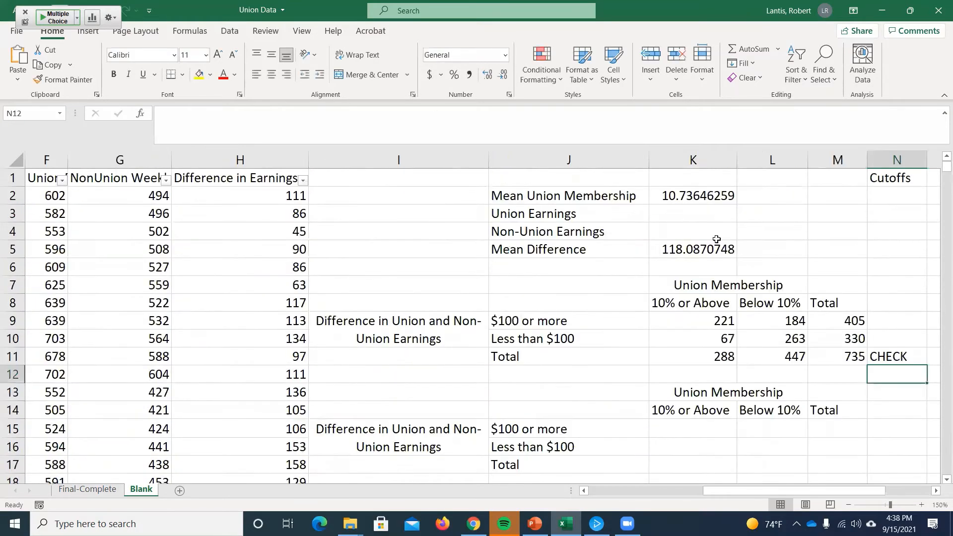
left_click_drag(845, 487, 894, 487)
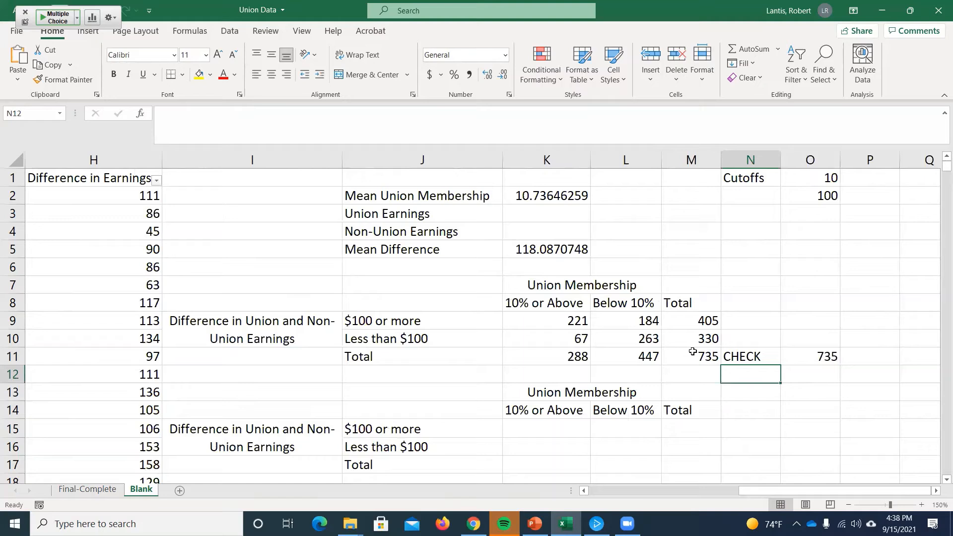
left_click(710, 357)
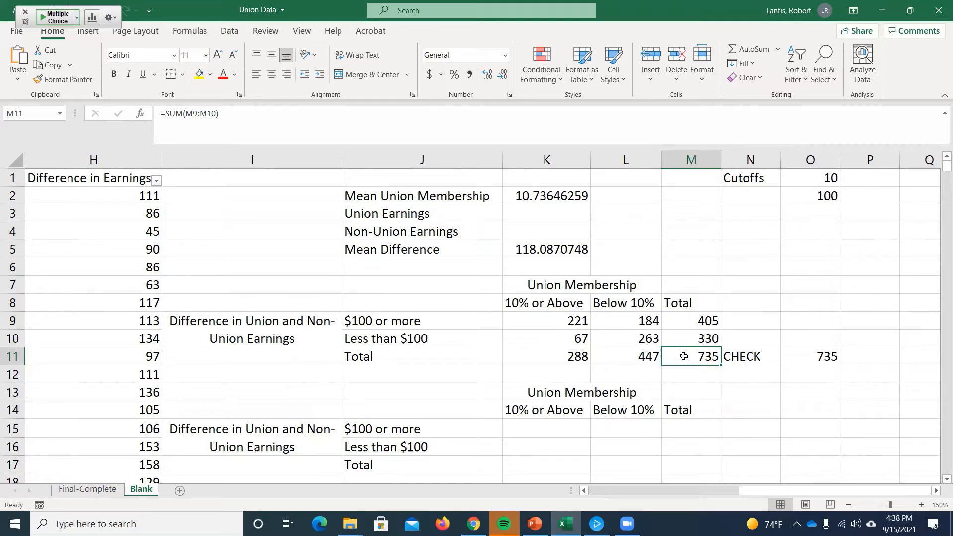
Try a strict ">" membership criterion in the K10 COUNTIFS formula and change it back to ">=".
double_click(581, 338)
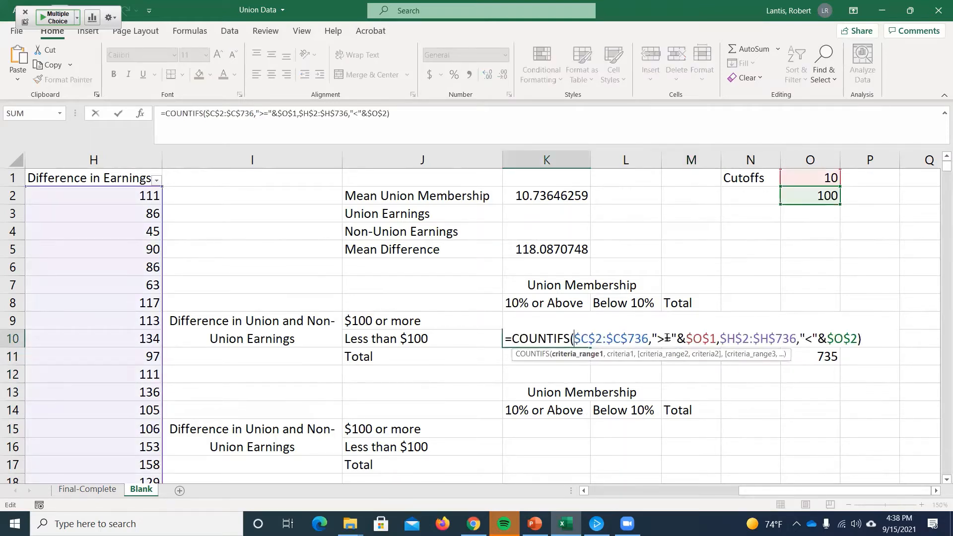
key("Return")
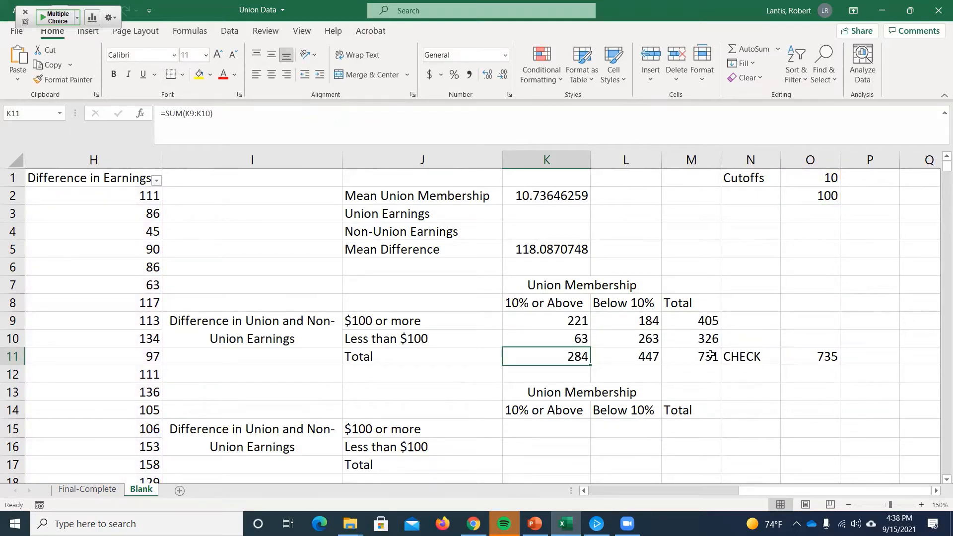
left_click(567, 339)
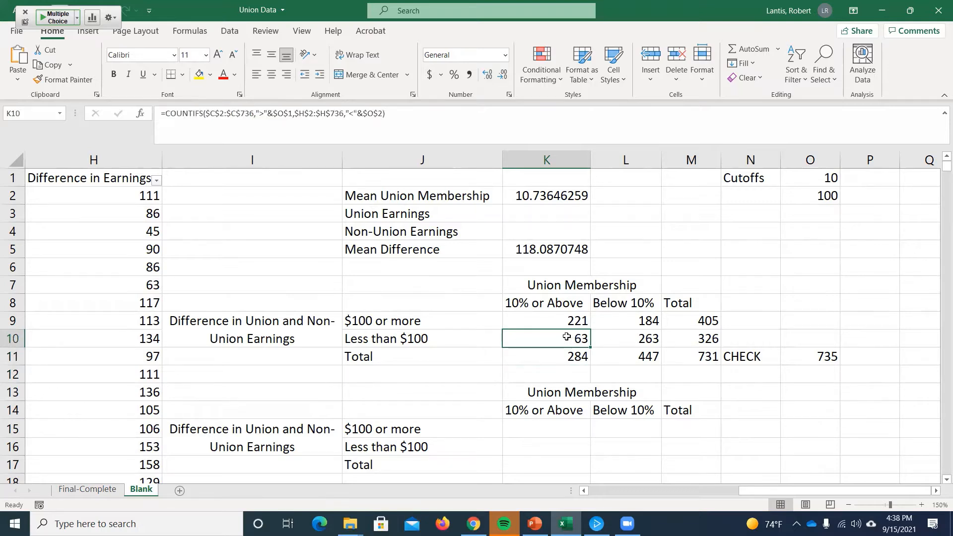
double_click(566, 337)
left_click(666, 339)
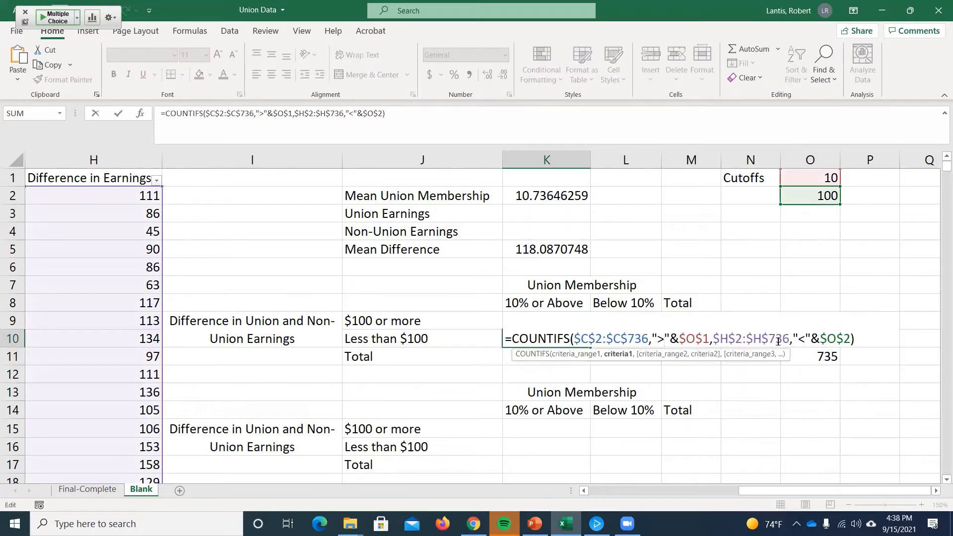
type("=")
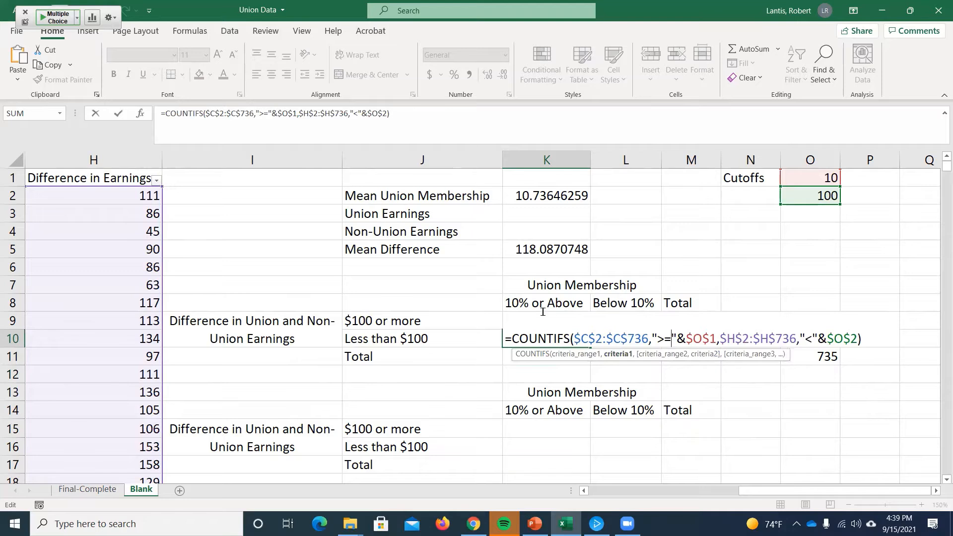
key("Return")
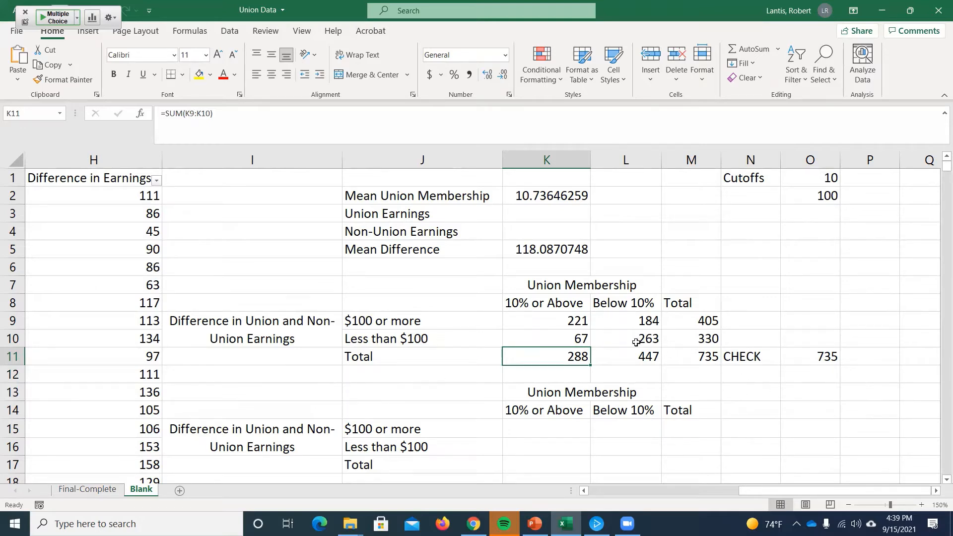
Review the COUNTIFS formula in L10 for below 10% membership and less than $100 difference.
double_click(616, 339)
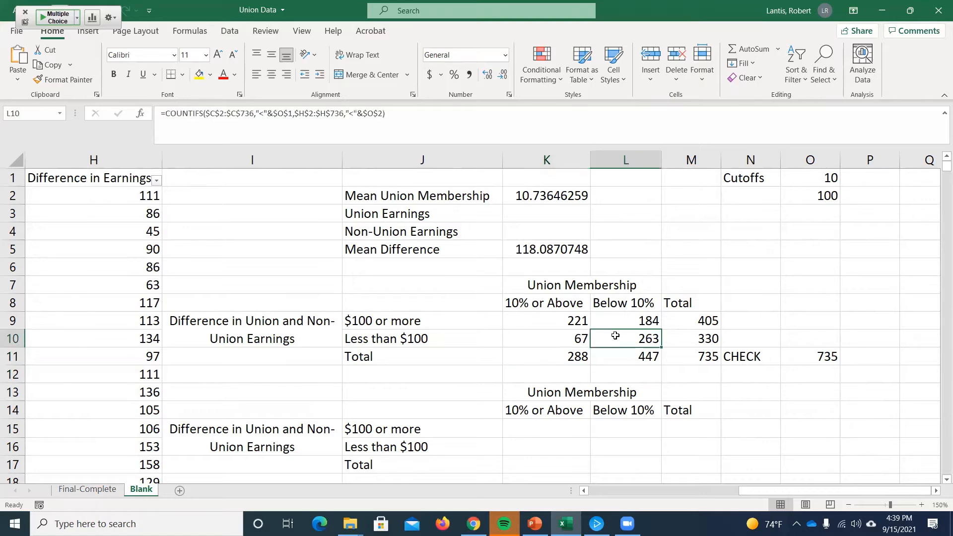
left_click(936, 490)
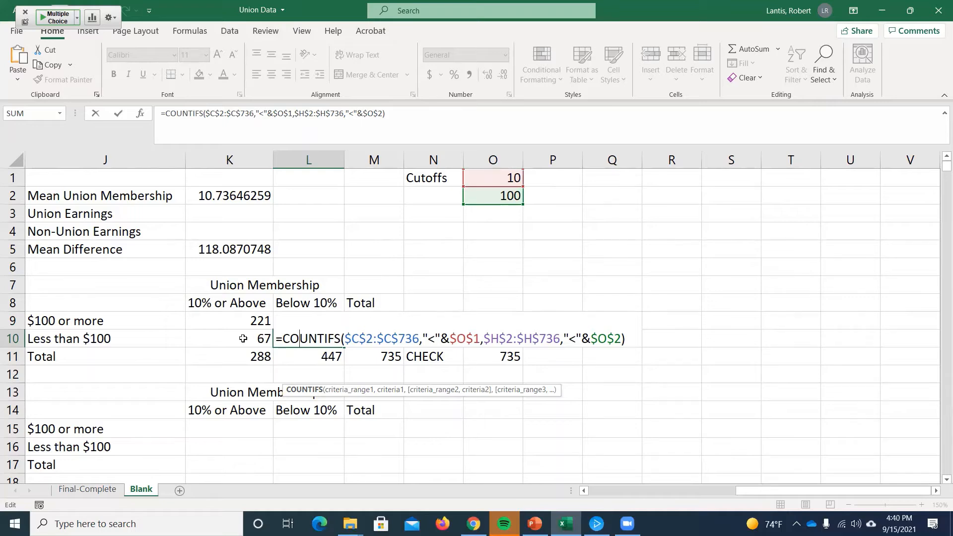
key("Return")
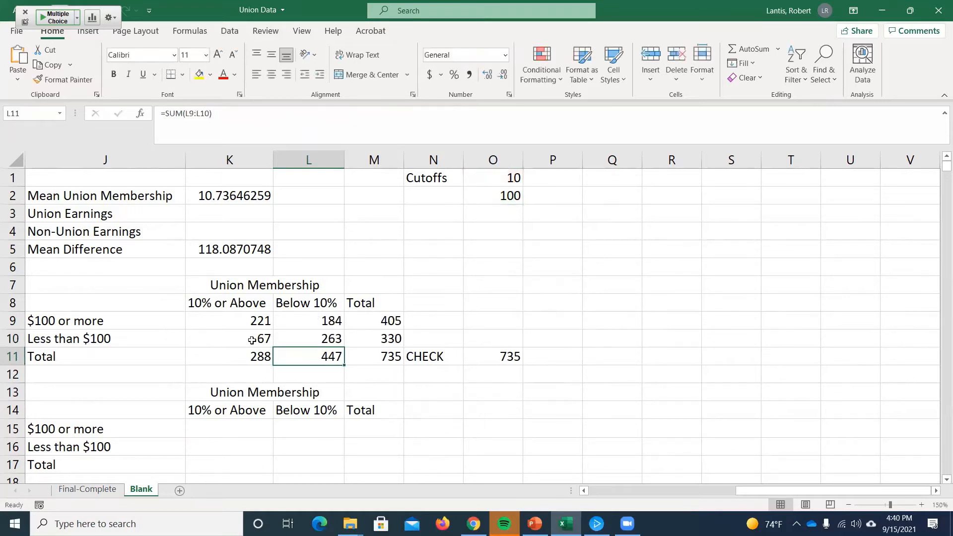
Change the membership criterion in the L9 COUNTIFS formula to "<=" against the O1 cutoff.
double_click(323, 321)
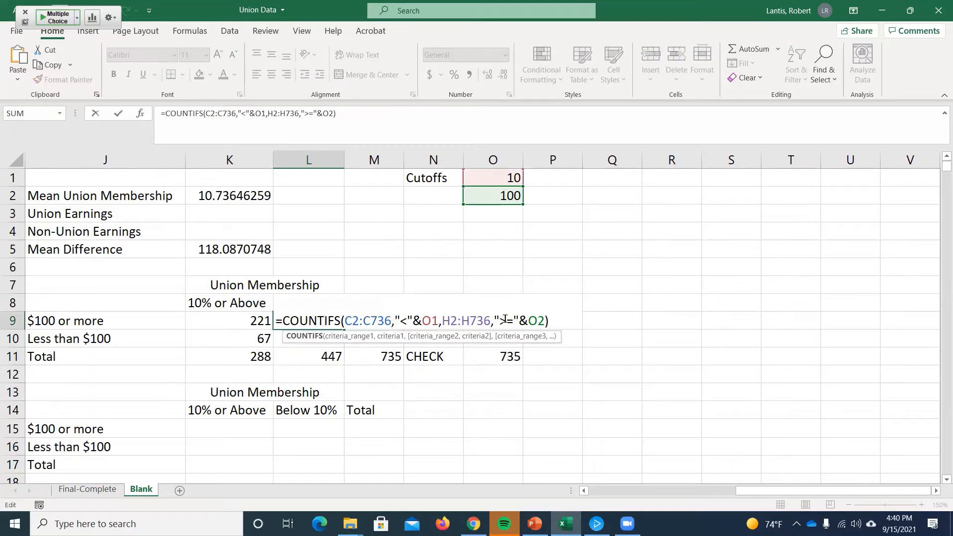
left_click(408, 320)
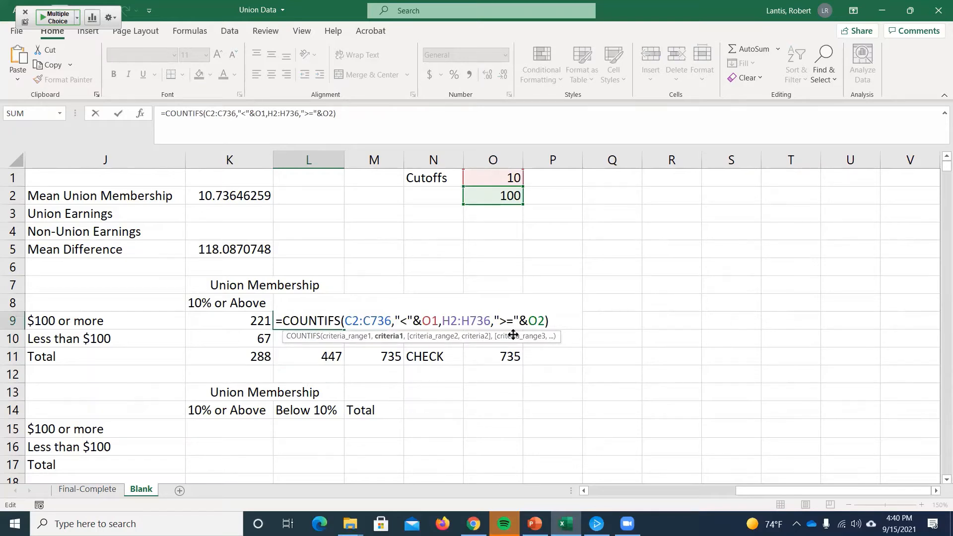
type("=")
key("Return")
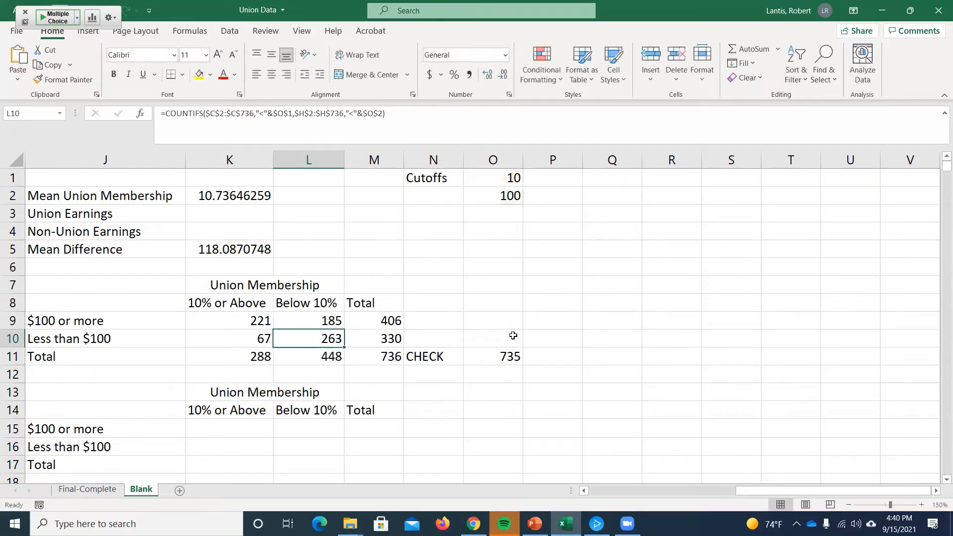
Restore the membership criterion in the L9 COUNTIFS formula to "<" against the O1 cutoff.
double_click(290, 320)
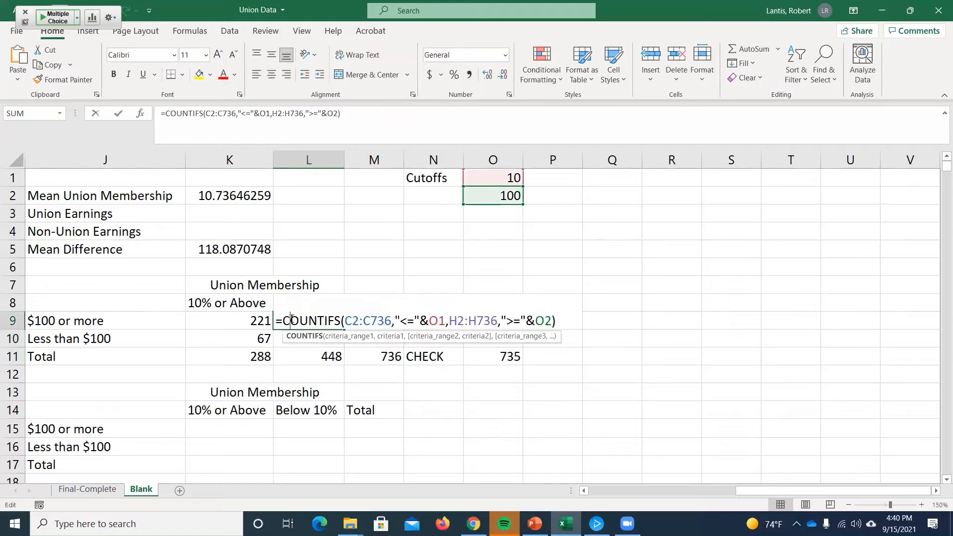
left_click(407, 320)
key("Delete")
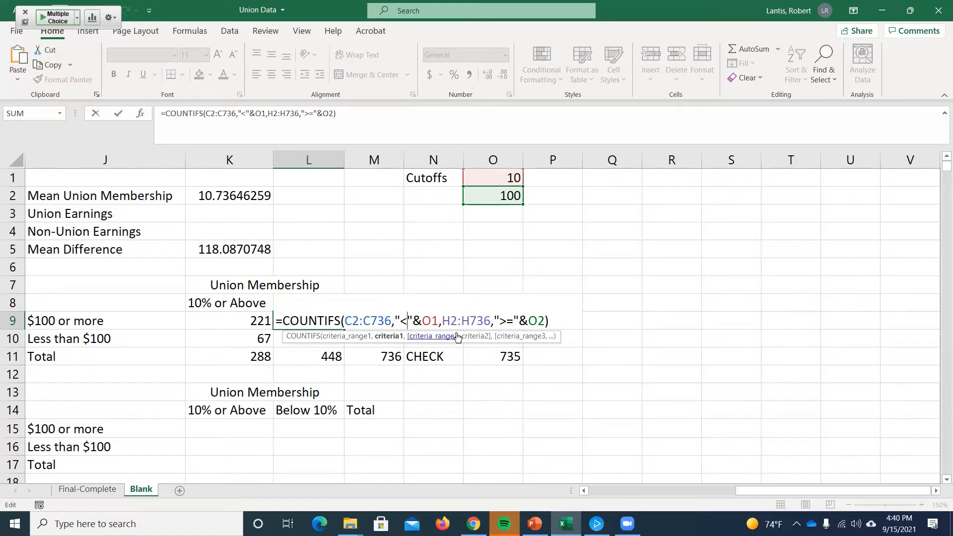
key("Return")
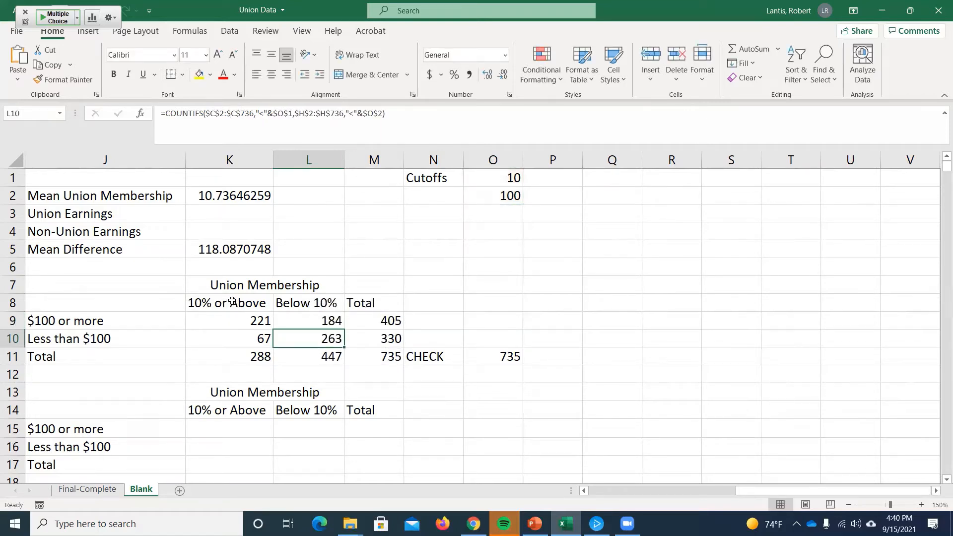
Review the COUNTIFS criteria in K9 and L9 for the $100 or more row against their column headings.
double_click(237, 320)
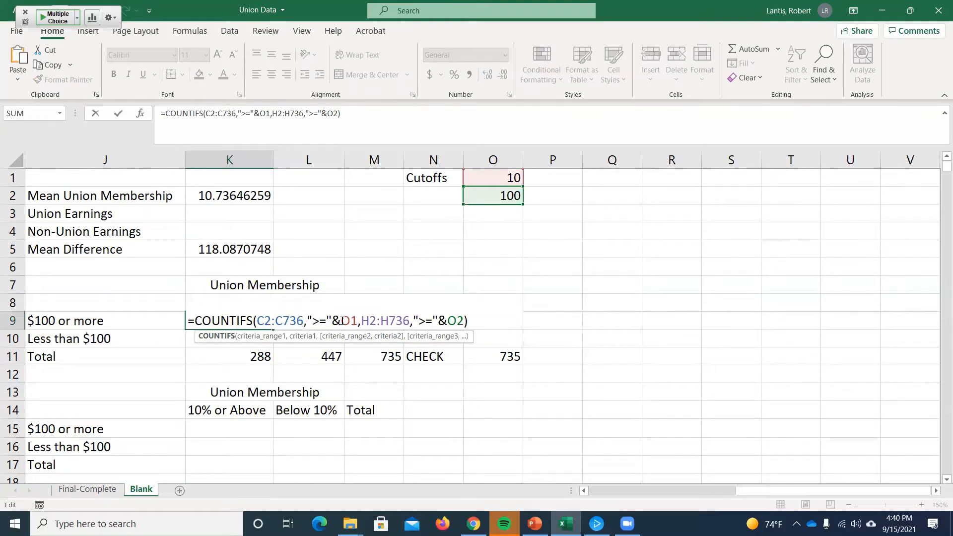
key("Return")
left_click(318, 302)
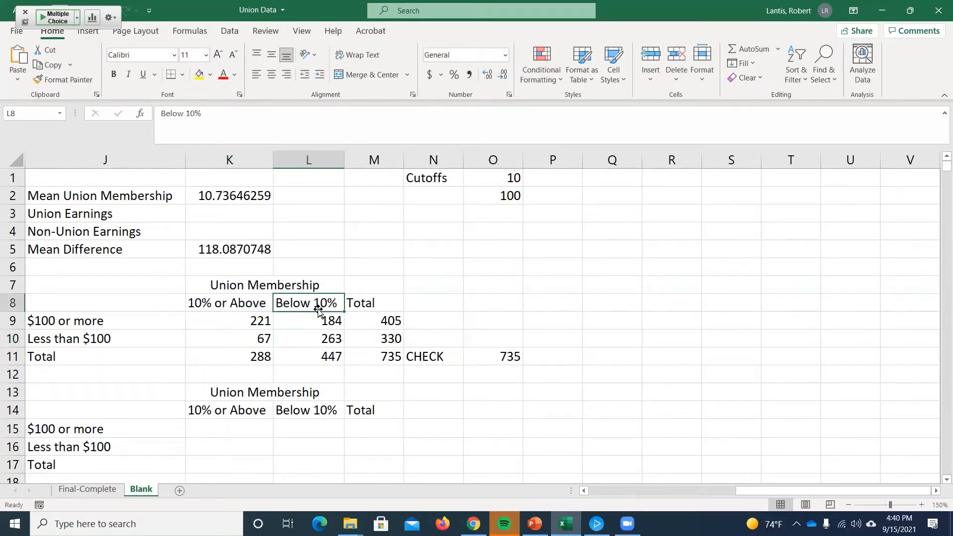
double_click(318, 318)
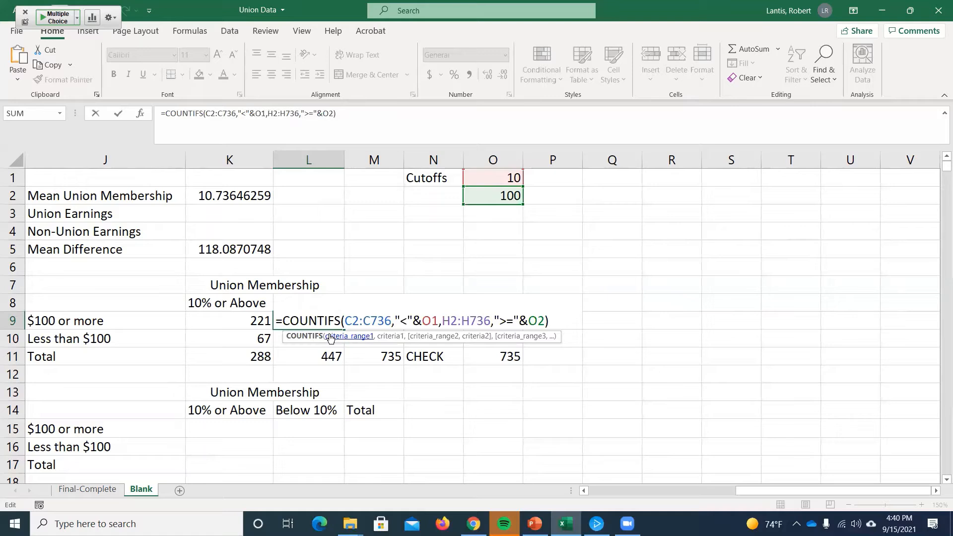
key("Return")
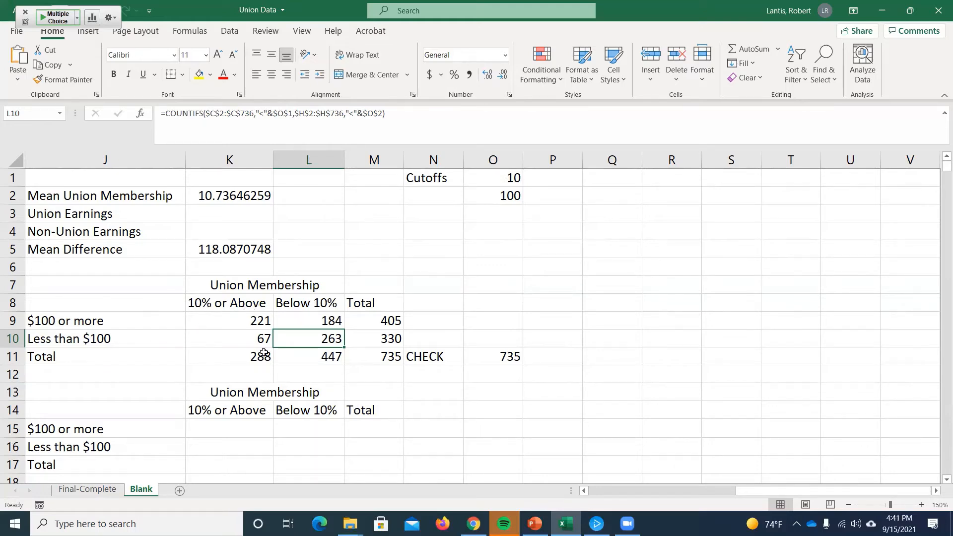
Enter =K9/M11 in K15 to calculate the 10% or Above, $100 or more share of the grand total.
scroll(404, 351, "down", 1)
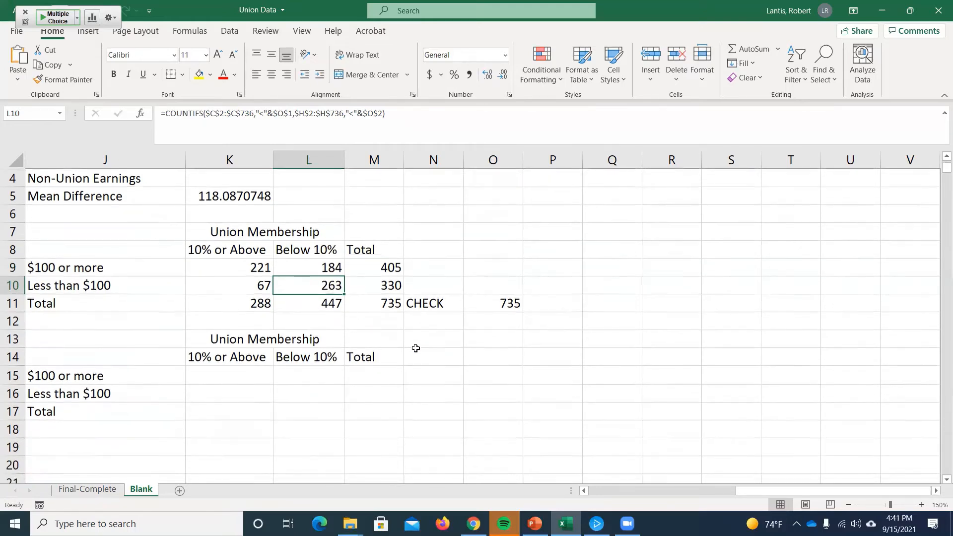
left_click(229, 268)
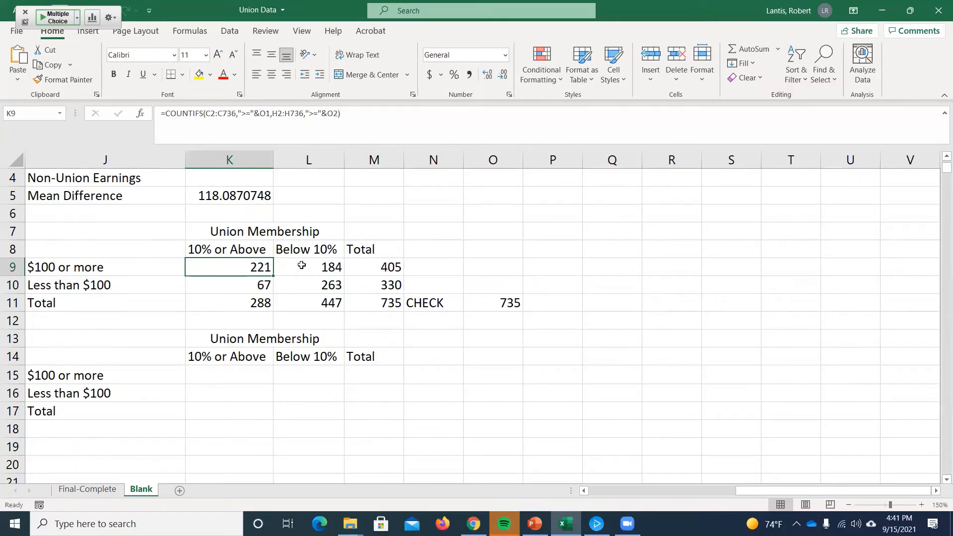
left_click(237, 380)
type("=")
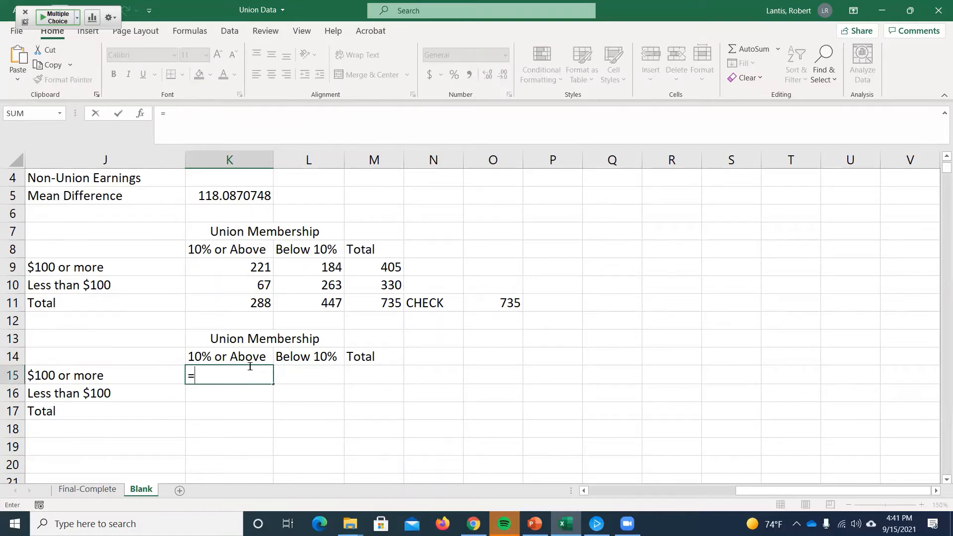
left_click(249, 268)
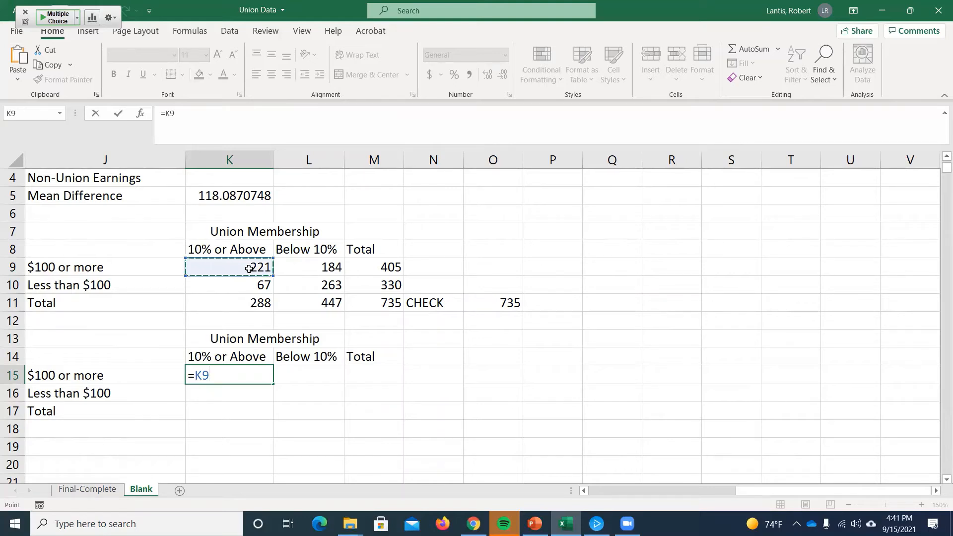
type("/")
left_click(379, 300)
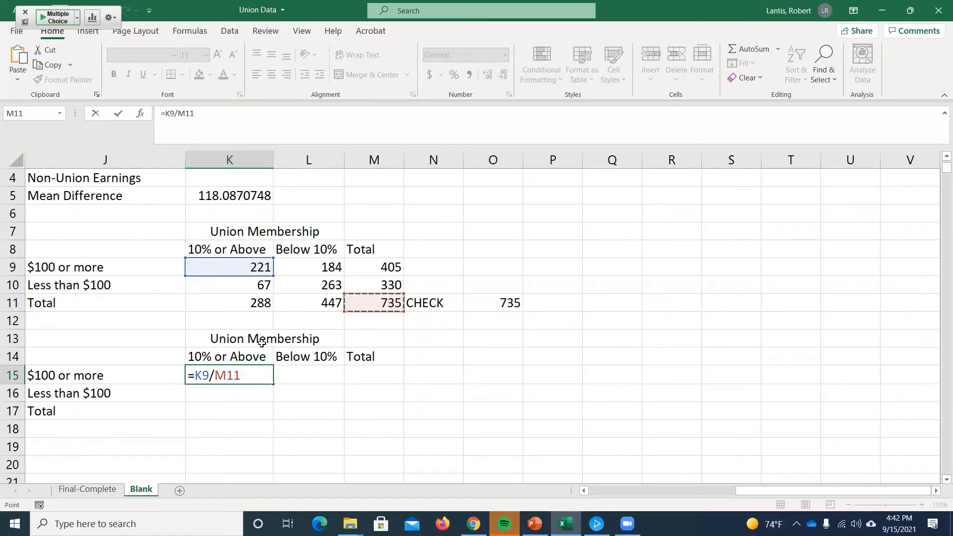
key("Return")
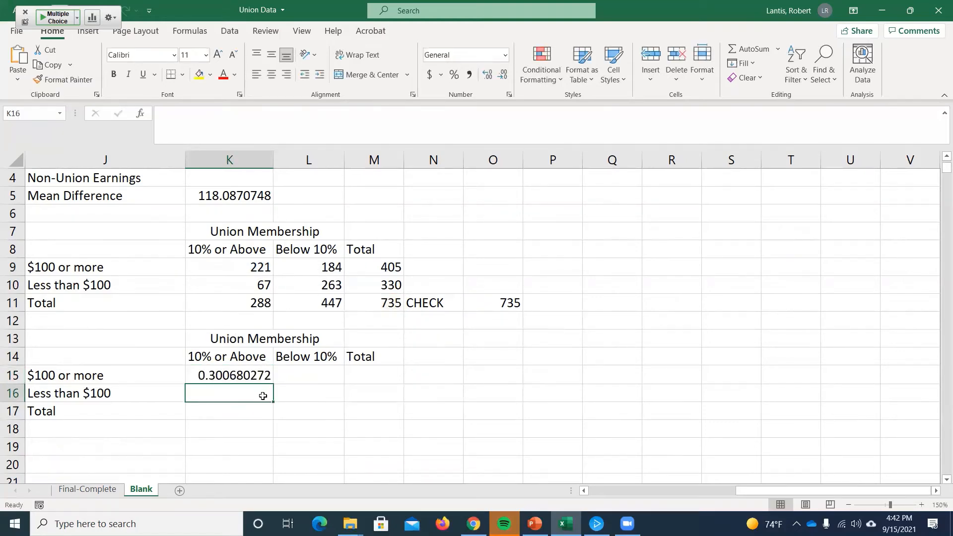
Copy the count table J7:O11 to J13, and clear the pasted formulas and check from K15:P18 so only the headings are left.
scroll(263, 382, "up", 1)
scroll(263, 382, "down", 1)
left_click_drag(85, 233, 500, 305)
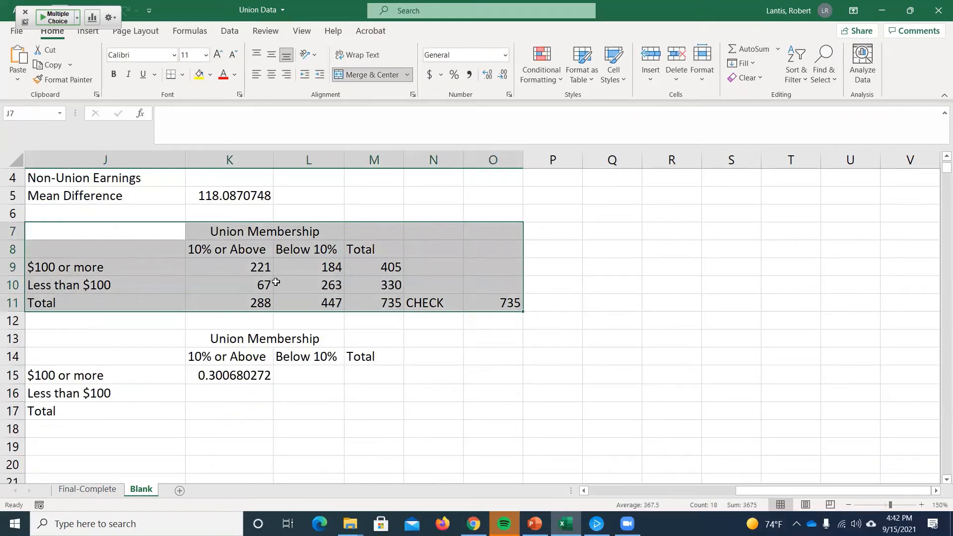
key("ctrl+c")
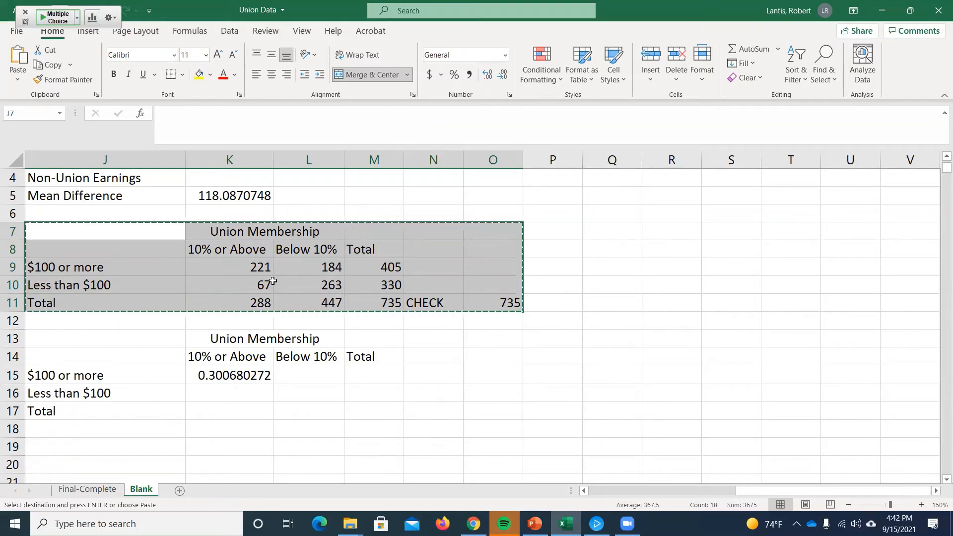
left_click(85, 341)
key("ctrl+v")
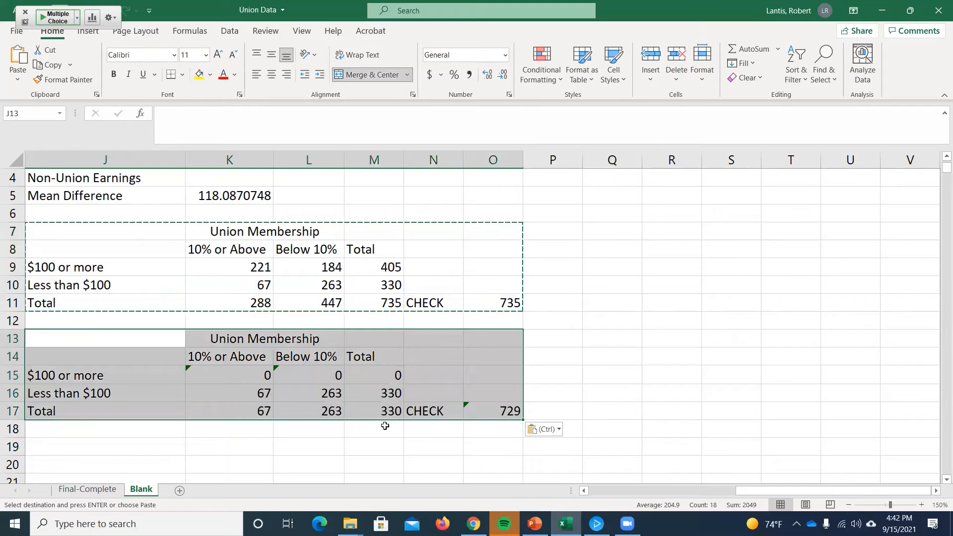
left_click_drag(271, 377, 578, 435)
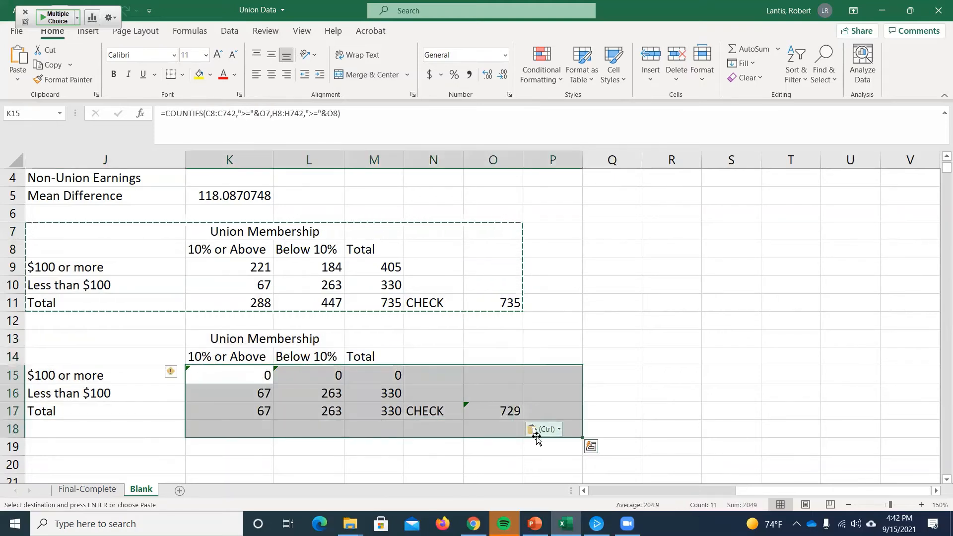
key("Delete")
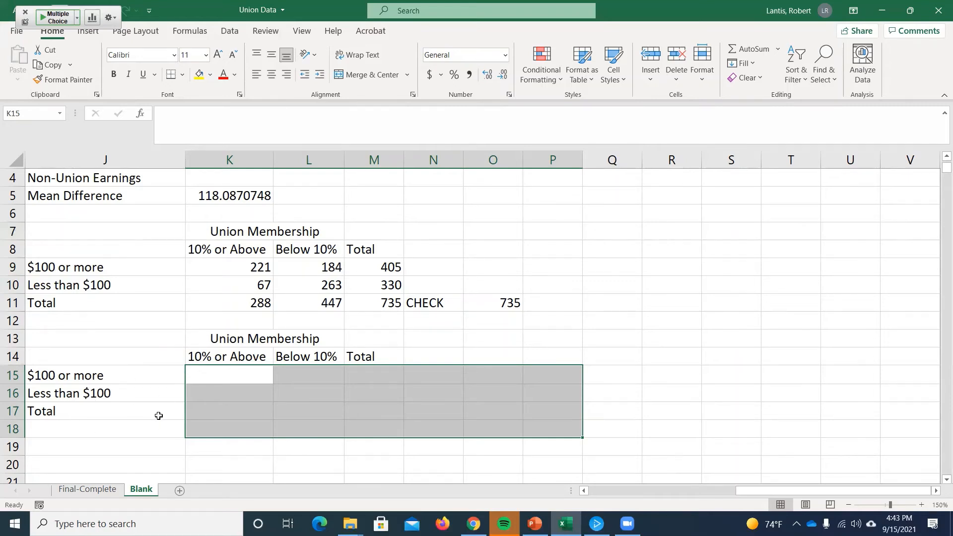
Build the formula =K9/M11 in K15 for the 10% or Above, $100 or more share of the grand total.
left_click(239, 380)
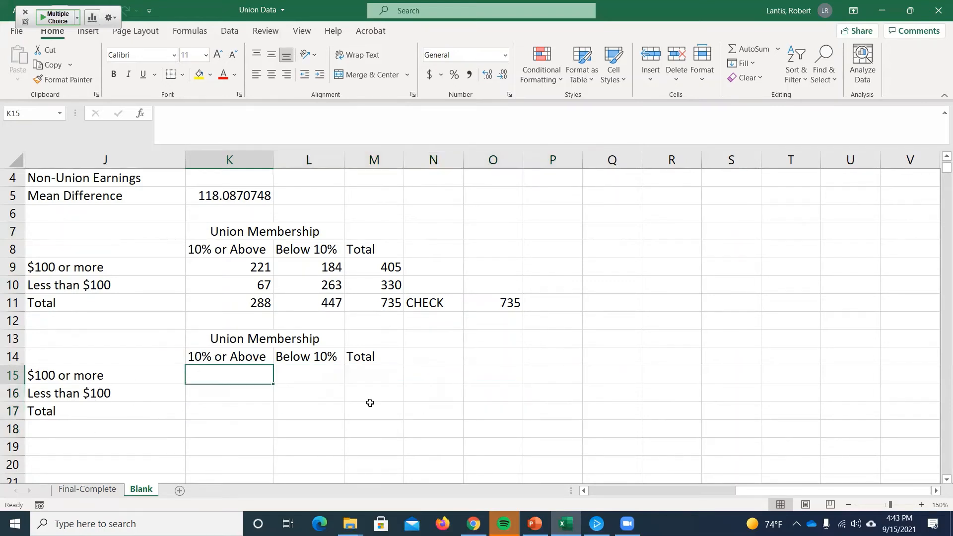
type("=")
left_click(263, 269)
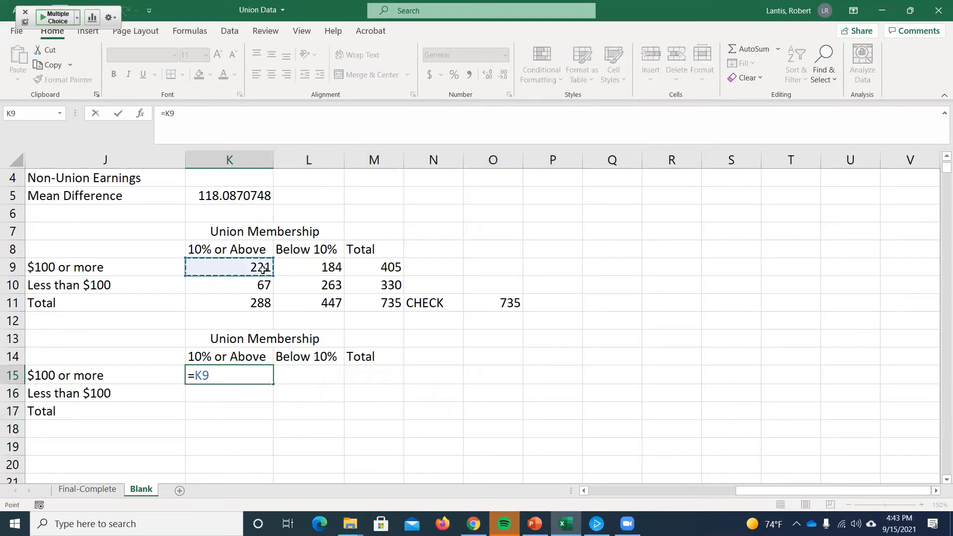
type("/")
left_click(378, 316)
left_click(379, 304)
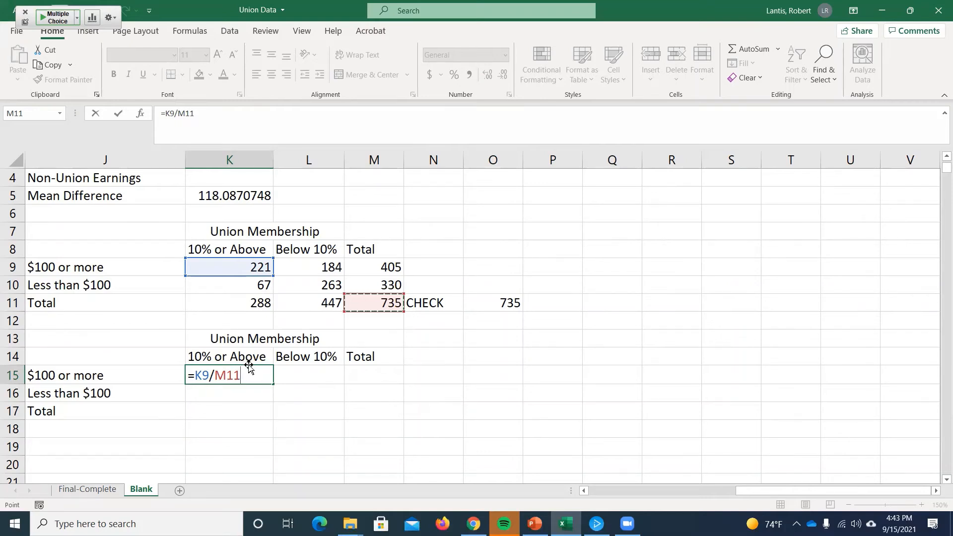
left_click(216, 376)
type("$")
key("Right")
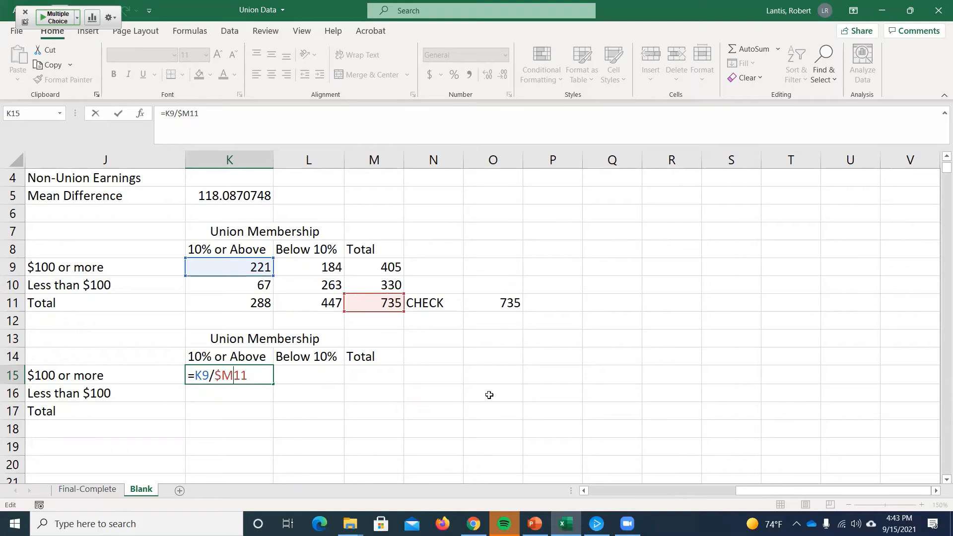
type("$")
left_click(248, 376)
left_click(237, 374)
key("BackSpace")
left_click(220, 375)
key("BackSpace")
Try filling the K15 formula across K15:M17 with the relative reference to M11.
key("ctrl+Return")
left_click_drag(273, 384, 336, 424)
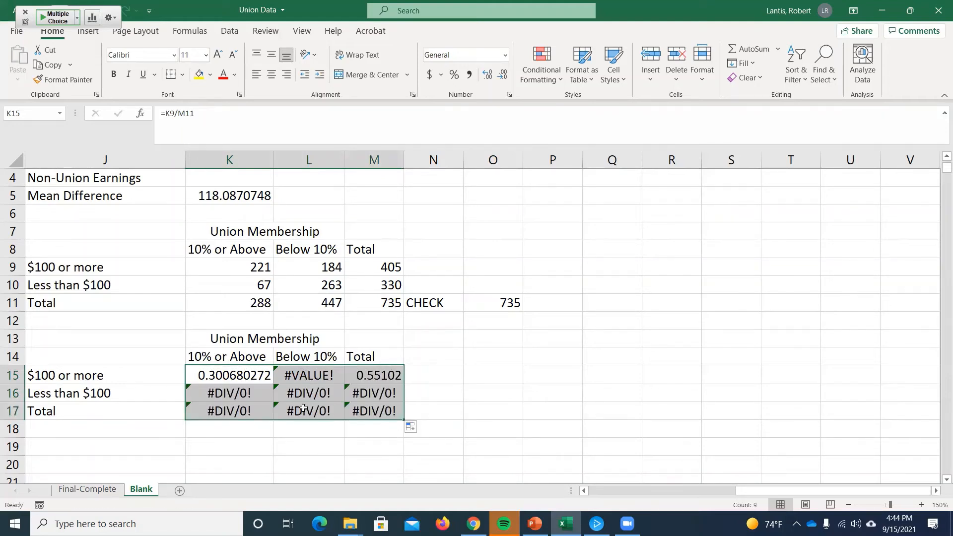
Make the grand total reference in K15 absolute so the formula reads =K9/$M$11.
double_click(241, 376)
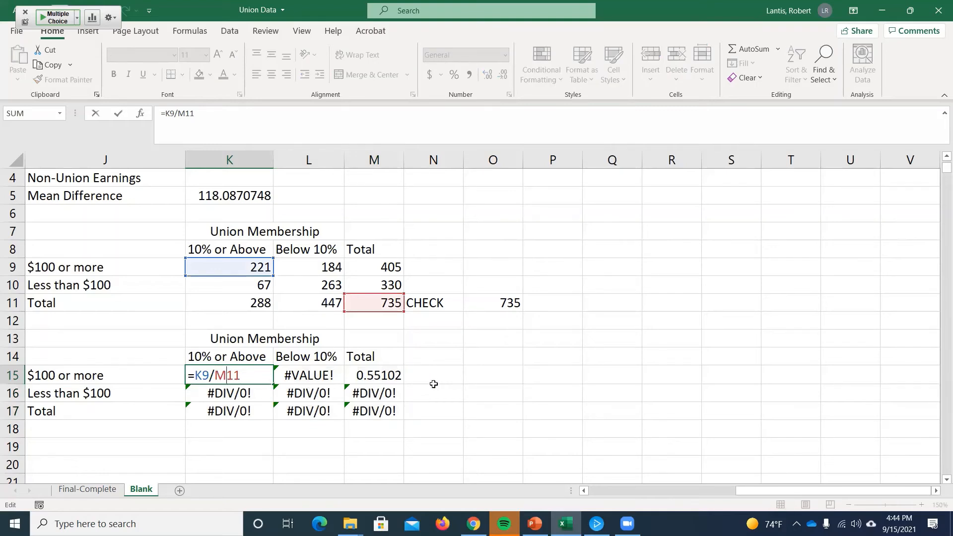
key("Left")
type("$")
key("Right")
type("$")
key("Return")
Check the cell references in M17, and refill the proportion table K15:M17 from the anchored K15 formula.
double_click(353, 413)
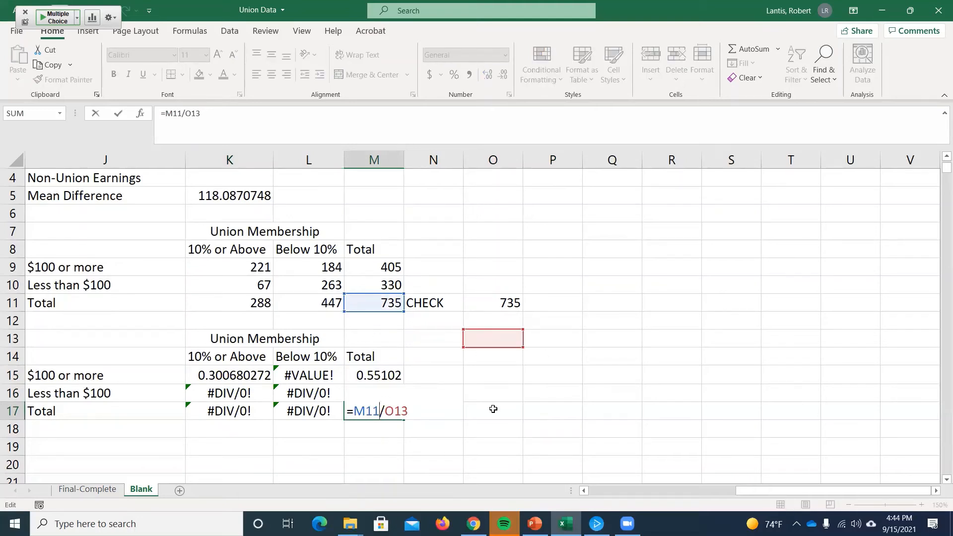
left_click(432, 442)
left_click(237, 374)
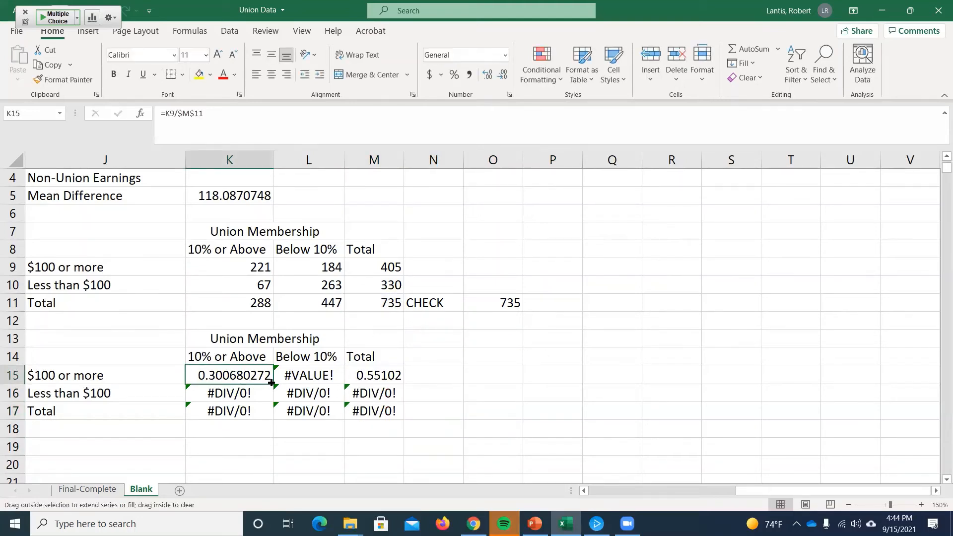
left_click_drag(271, 382, 396, 419)
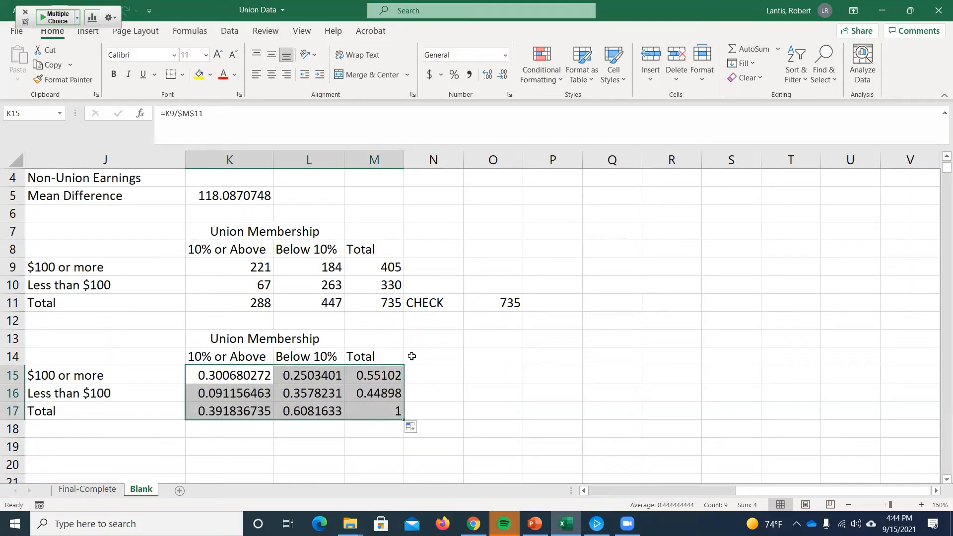
Examine the marginal proportions in the Total column and Total row of the second table.
left_click(384, 407)
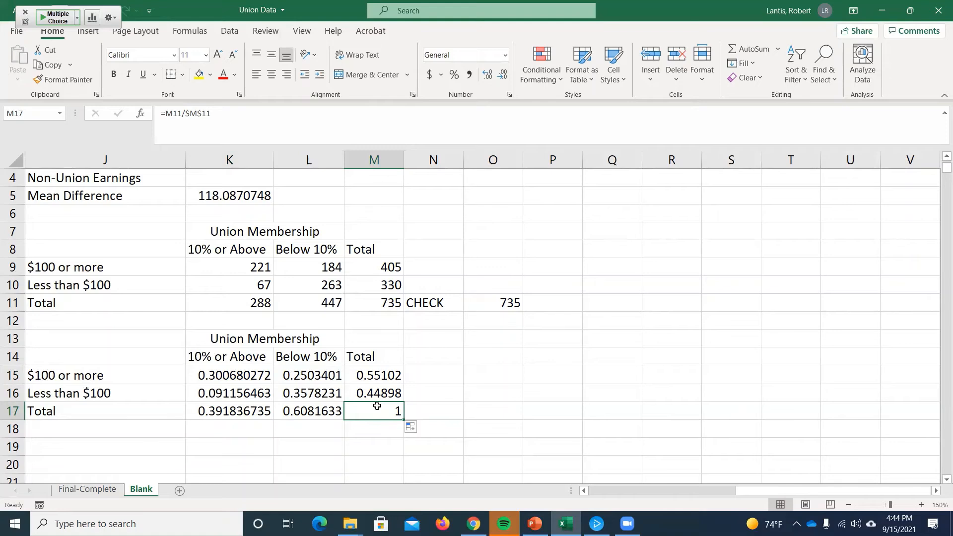
left_click(386, 372)
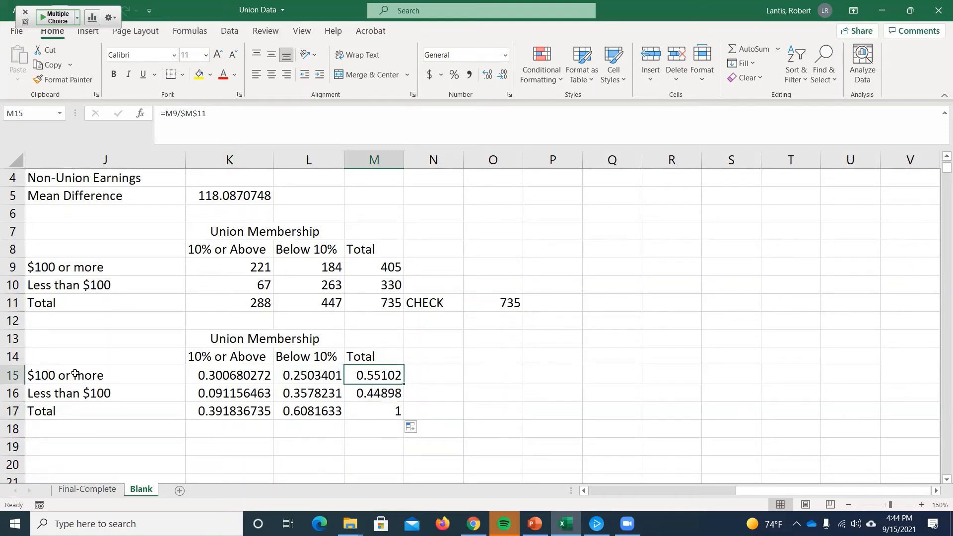
left_click(363, 392)
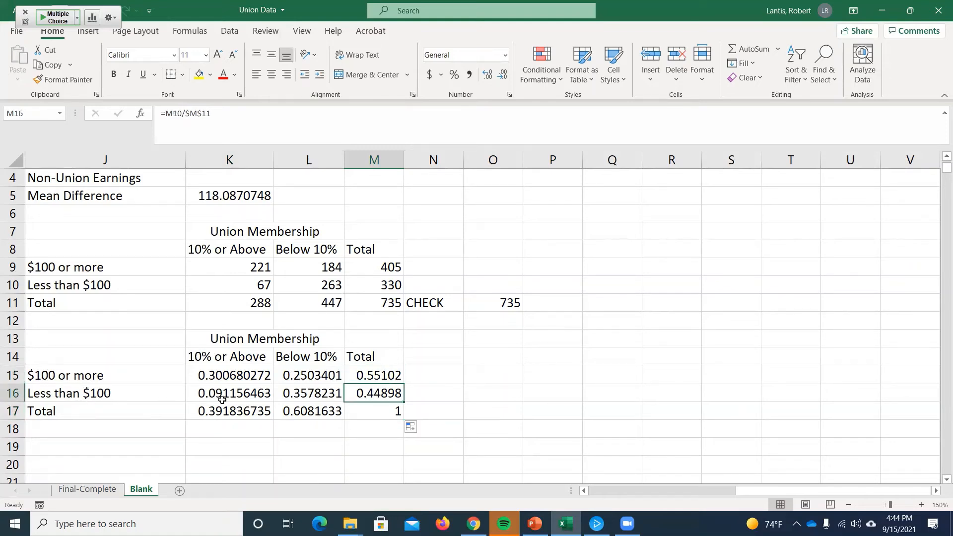
left_click(232, 414)
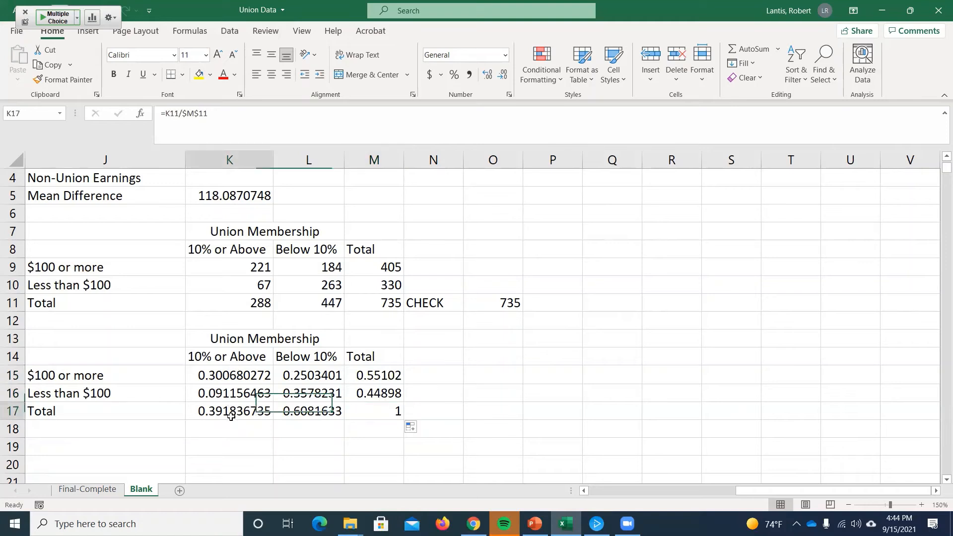
left_click(303, 410)
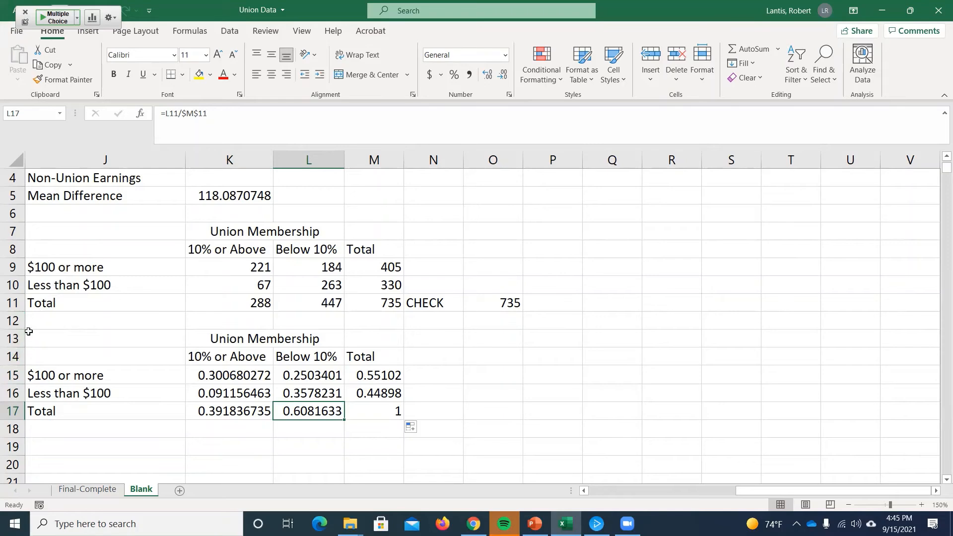
Enter =K17 in J20 as the Prob(10% or Above).
scroll(280, 299, "down", 2)
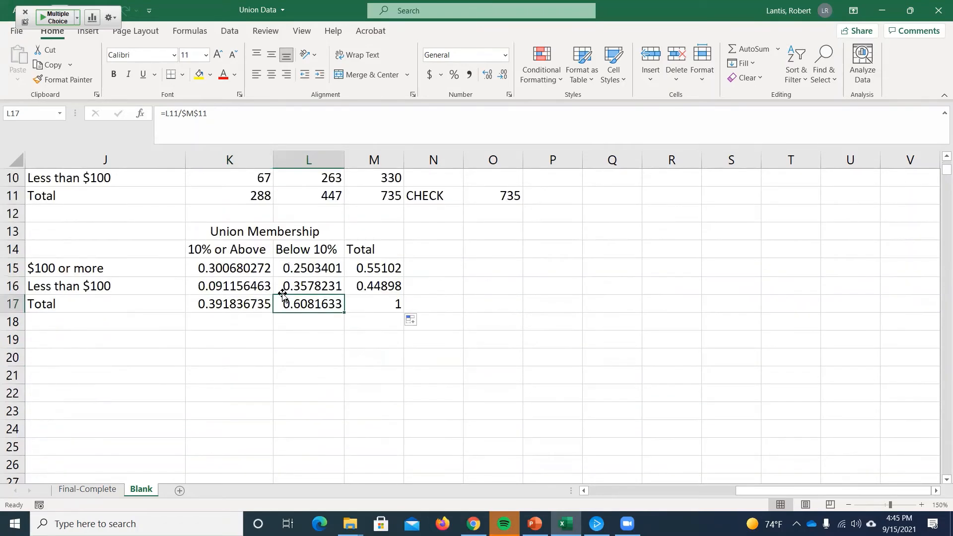
scroll(350, 311, "up", 1)
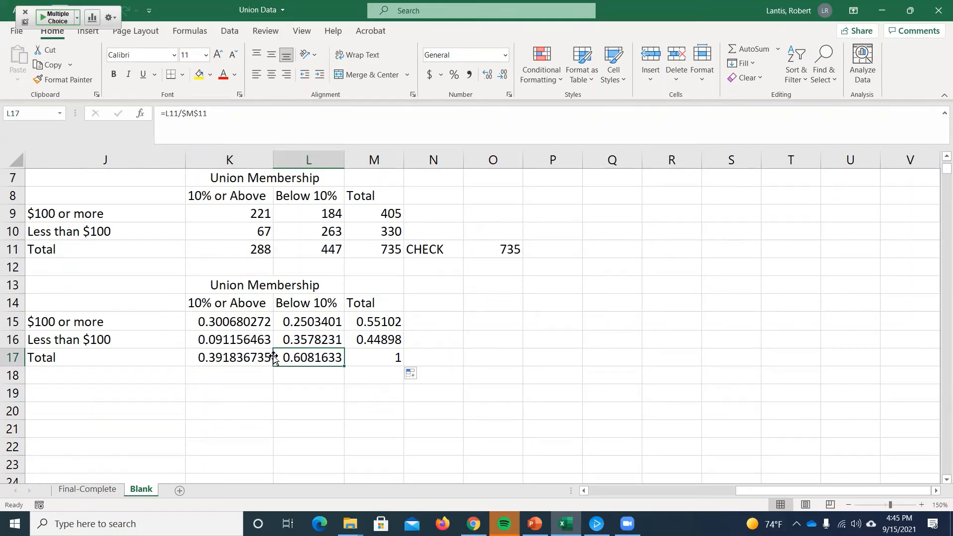
scroll(159, 374, "down", 2)
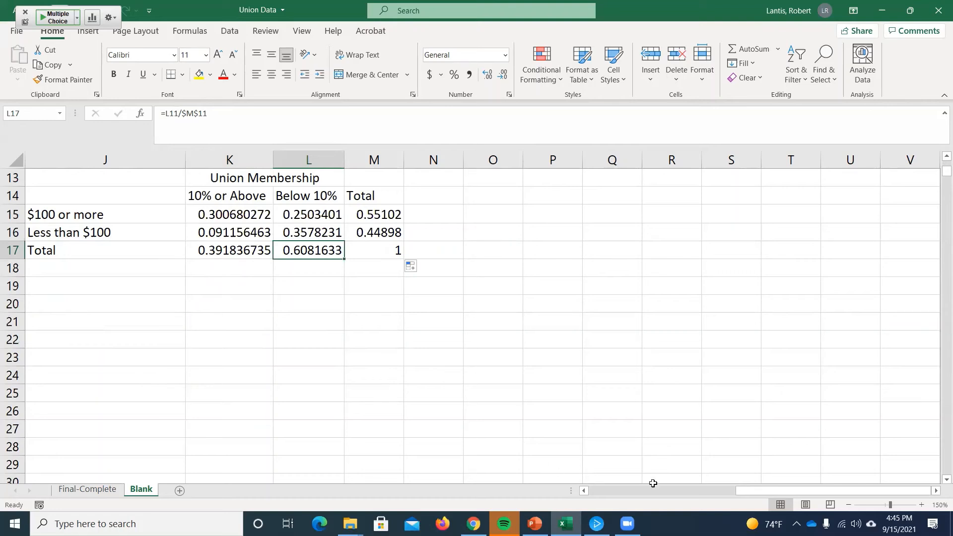
left_click_drag(748, 491, 717, 493)
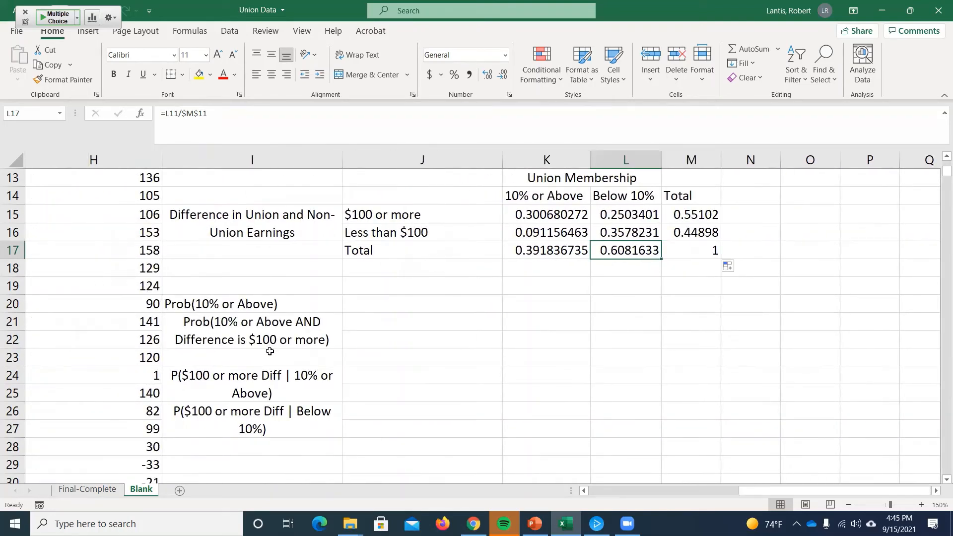
scroll(276, 356, "down", 1)
scroll(277, 356, "up", 2)
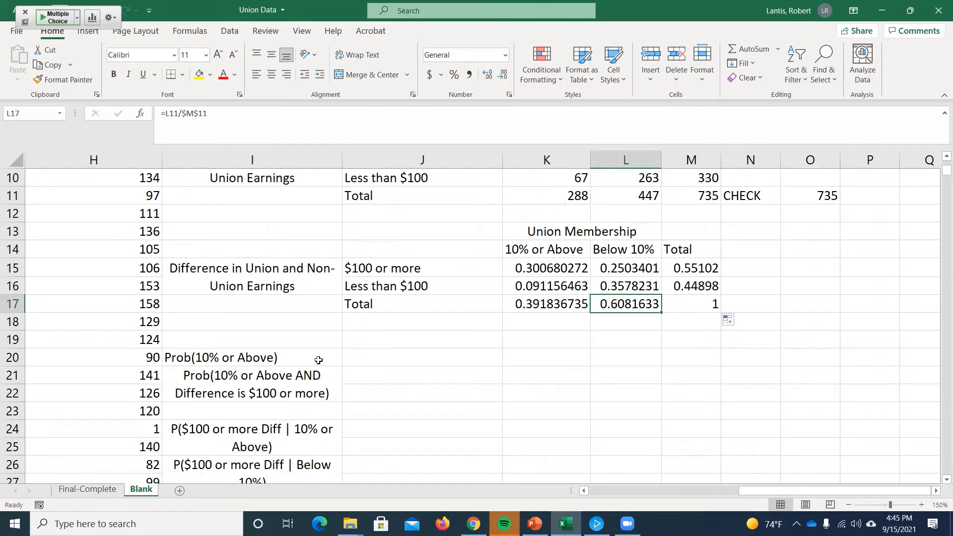
left_click(396, 364)
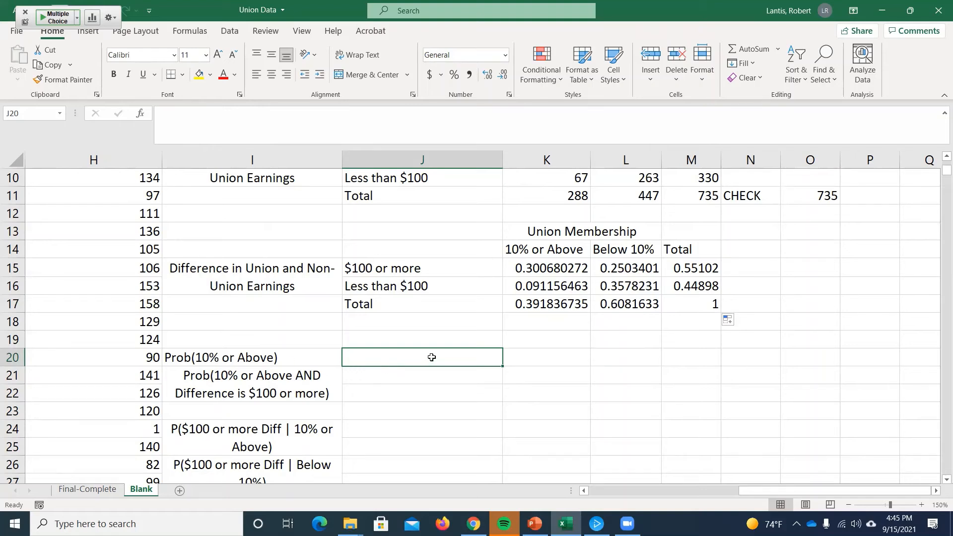
type("=")
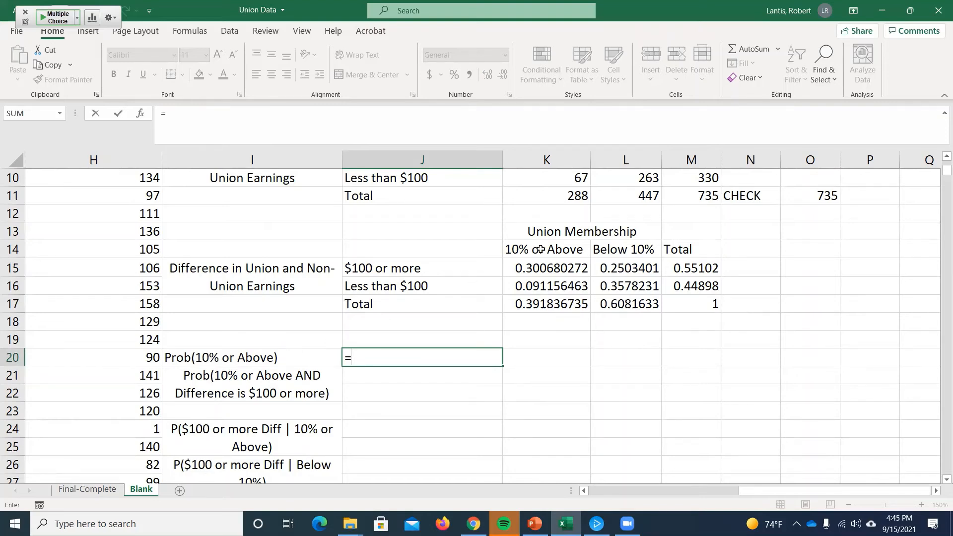
left_click(540, 302)
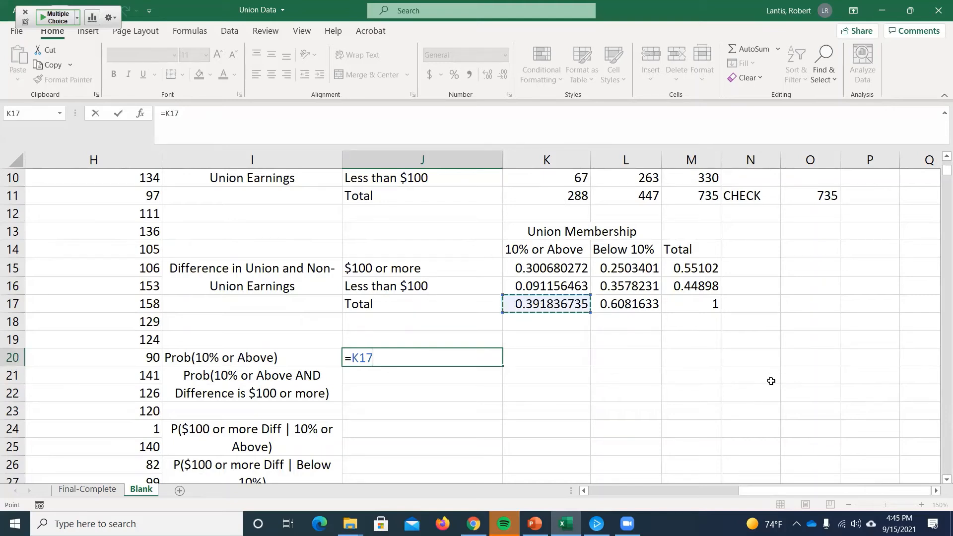
key("Return")
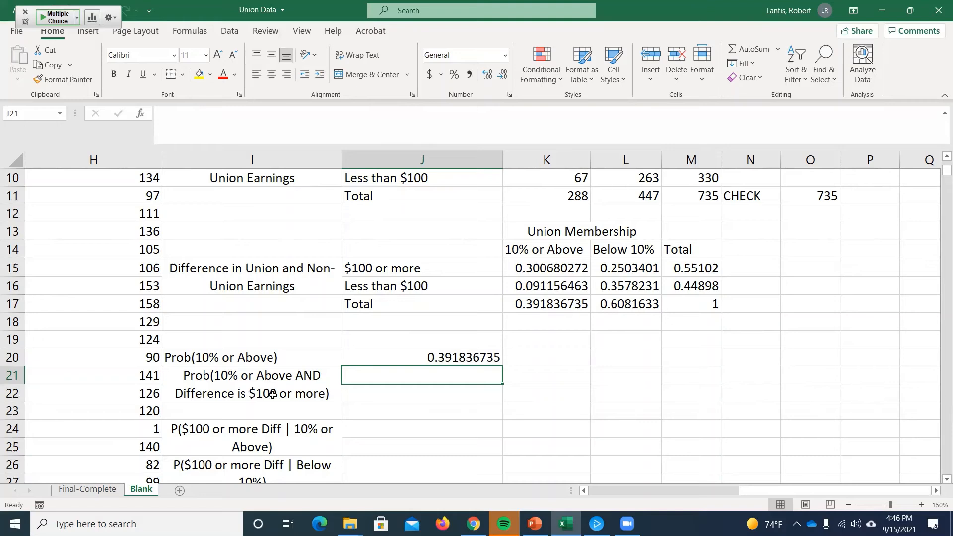
Enter =K15 in J21 as the joint probability of 10% or Above AND a difference of $100 or more.
type("=")
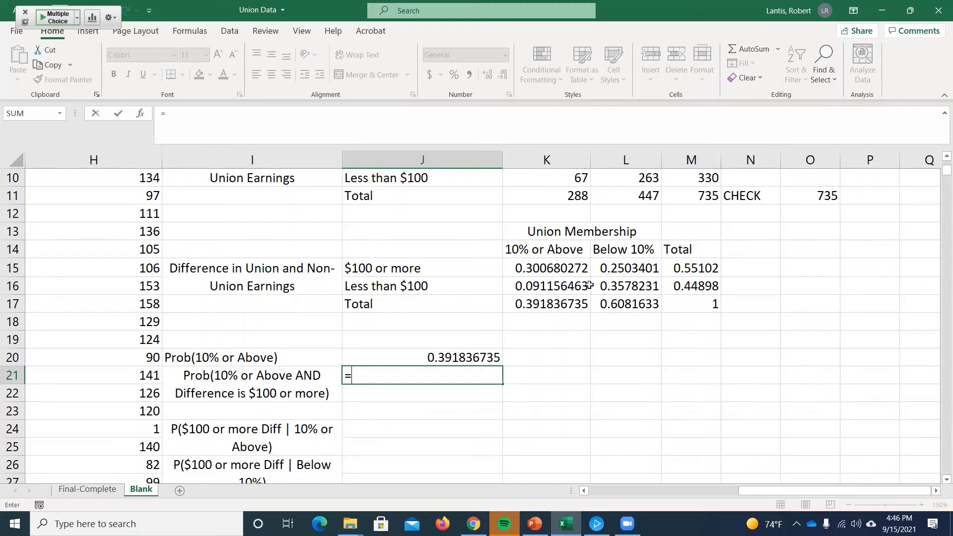
left_click(540, 270)
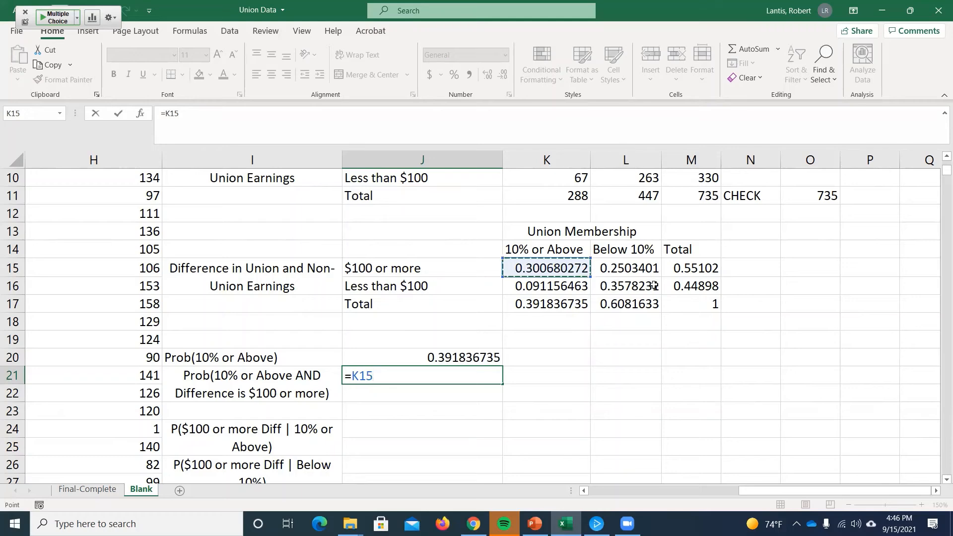
key("Return")
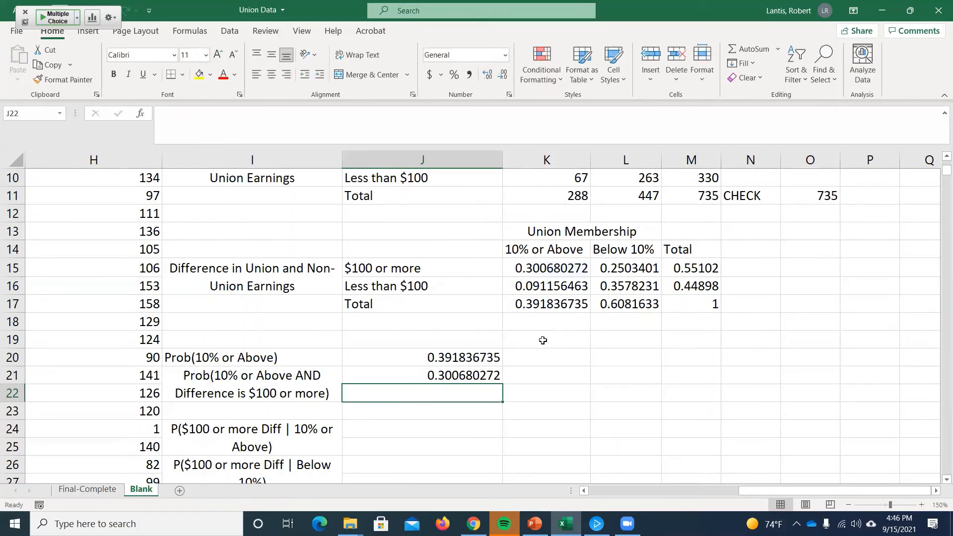
Enter =K15/K17 in J24 as the conditional probability of a $100 or more difference given 10% or Above.
scroll(422, 367, "down", 1)
left_click(417, 375)
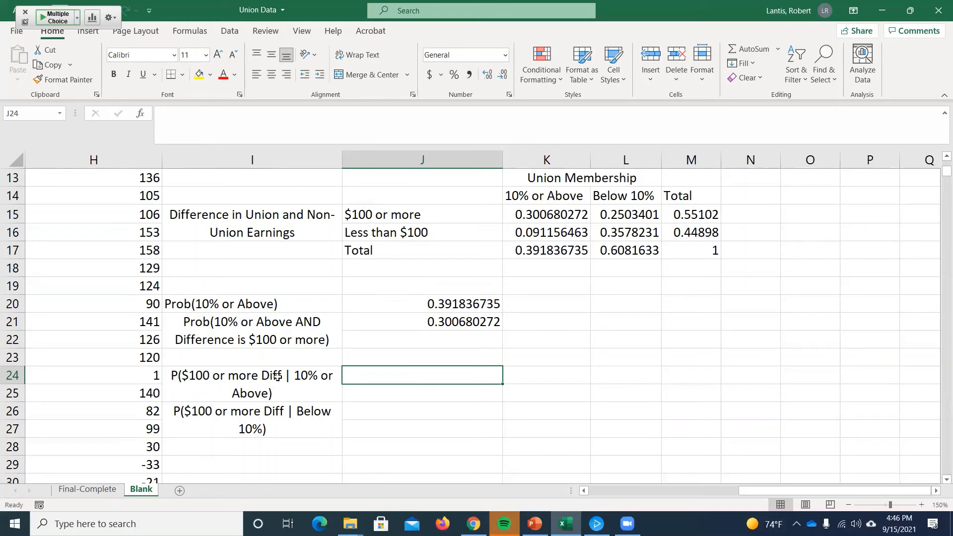
type("=")
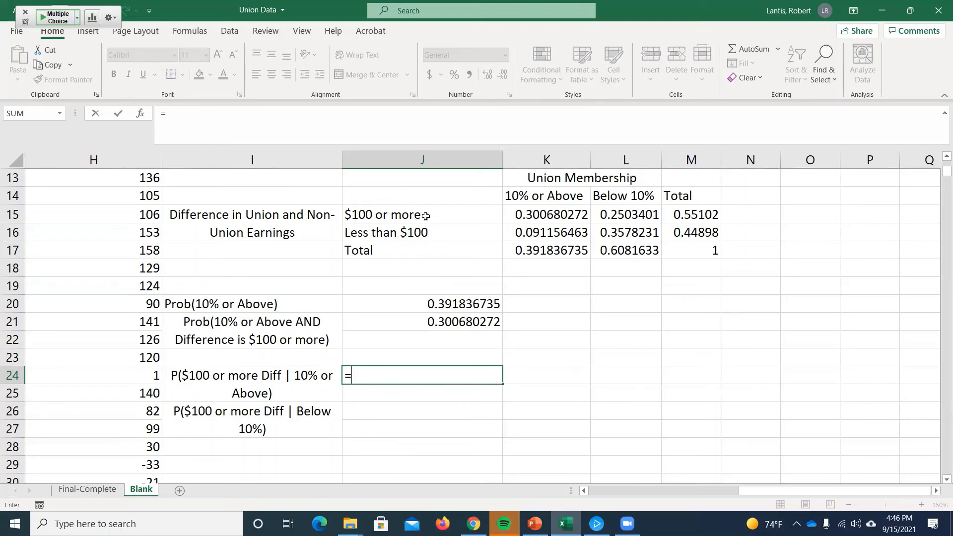
left_click(543, 214)
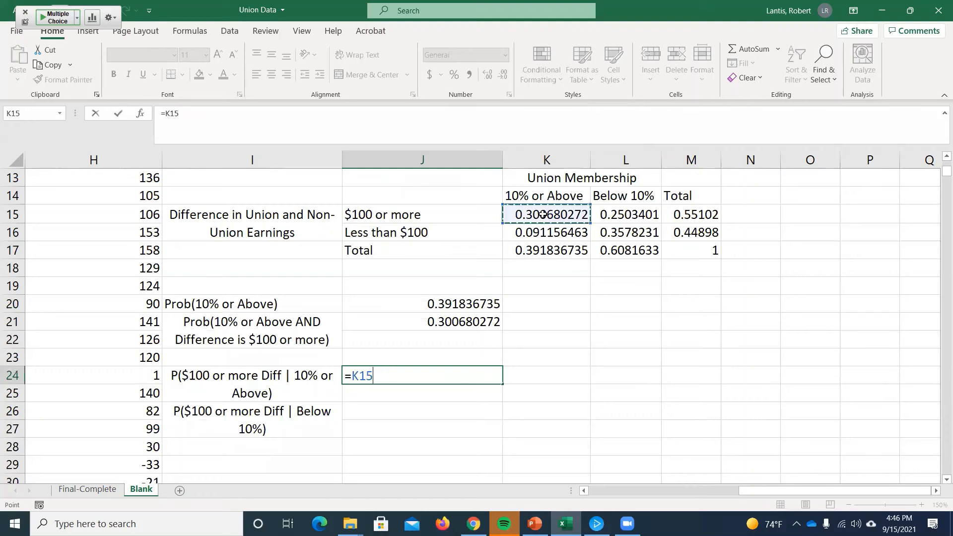
type("/")
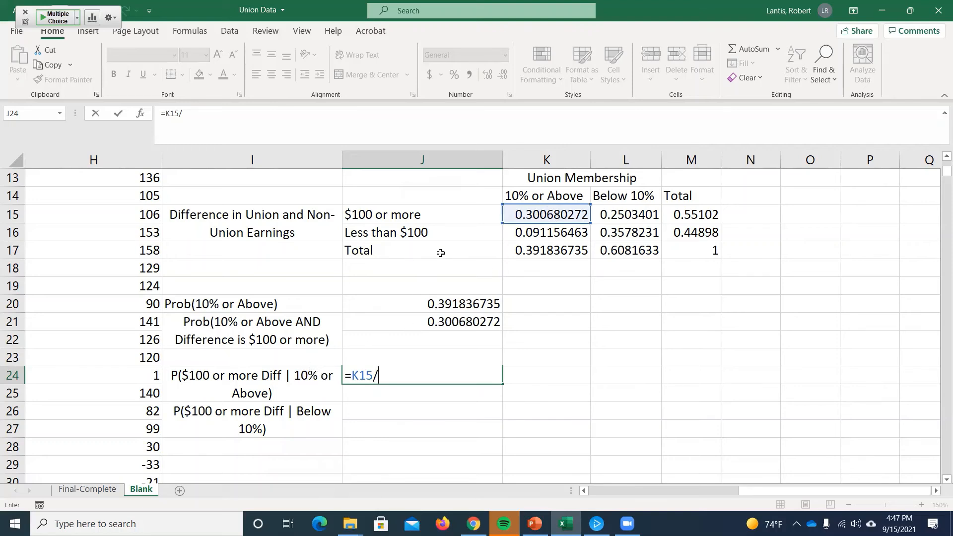
left_click(545, 251)
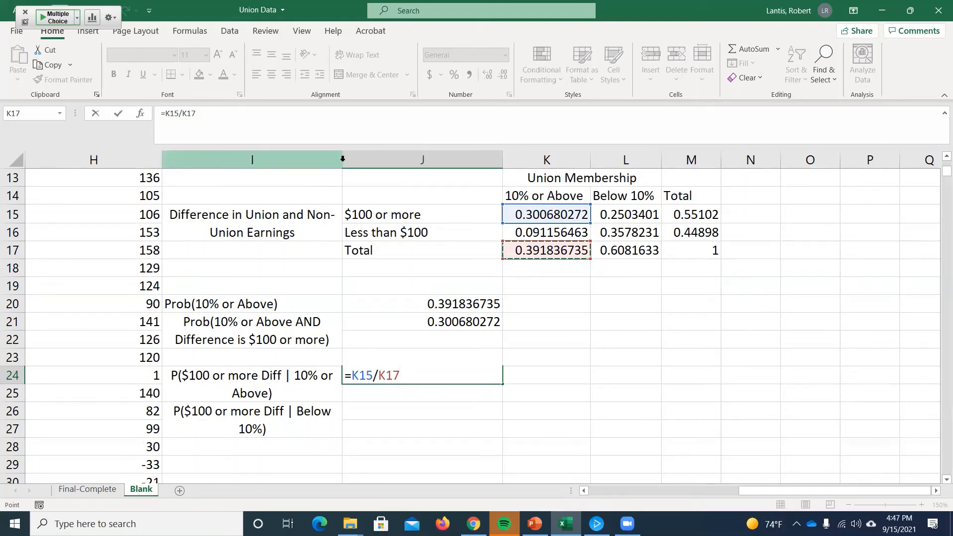
key("Return")
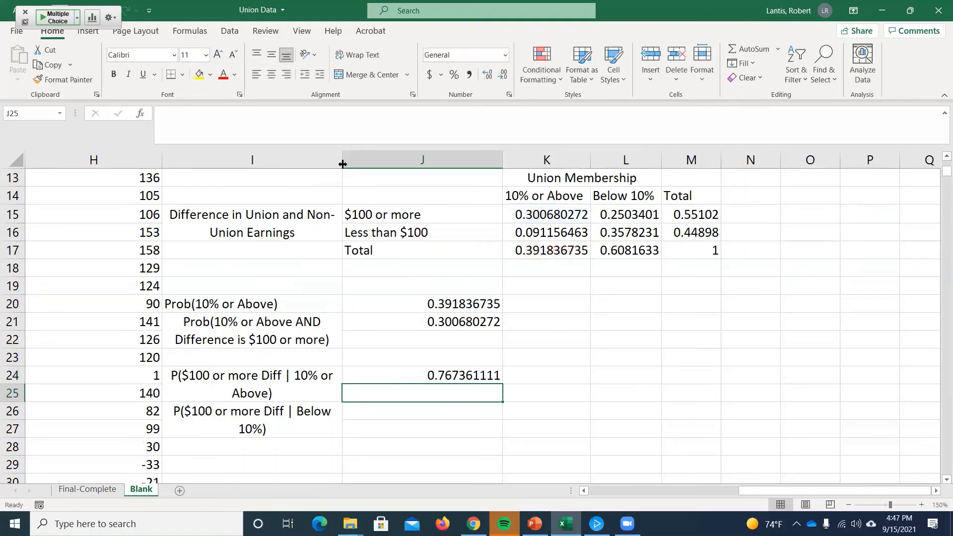
Widen column I so each conditional probability label fits on one line, and review the formula in J24.
left_click_drag(343, 164, 392, 164)
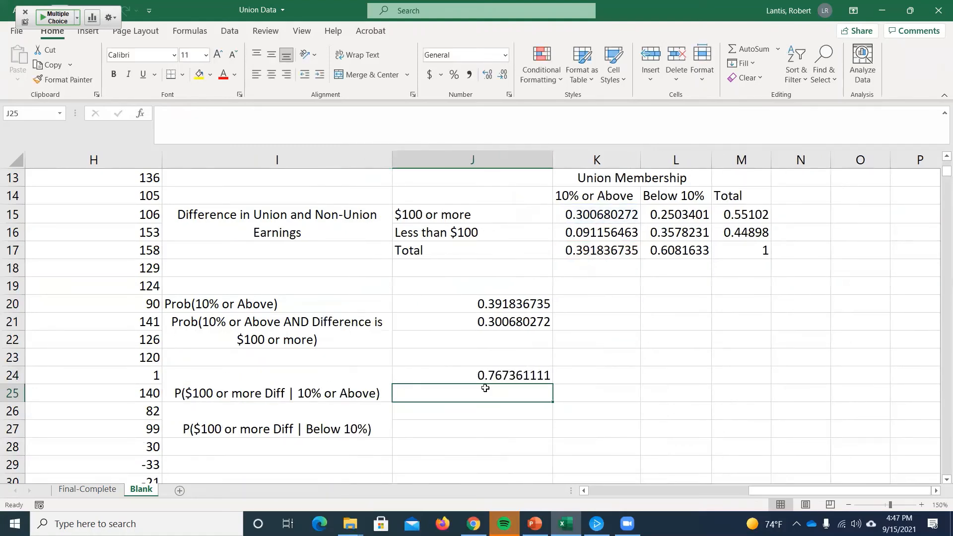
double_click(450, 376)
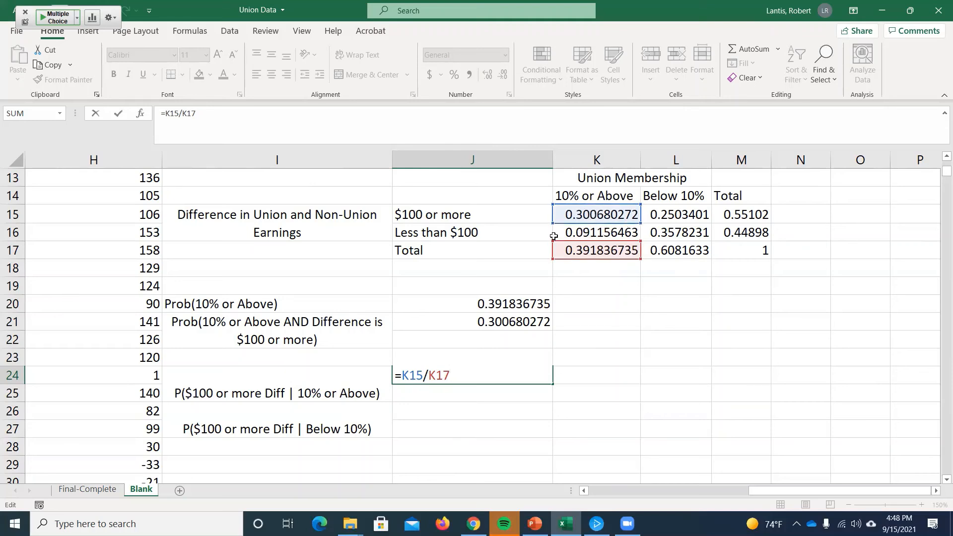
key("Return")
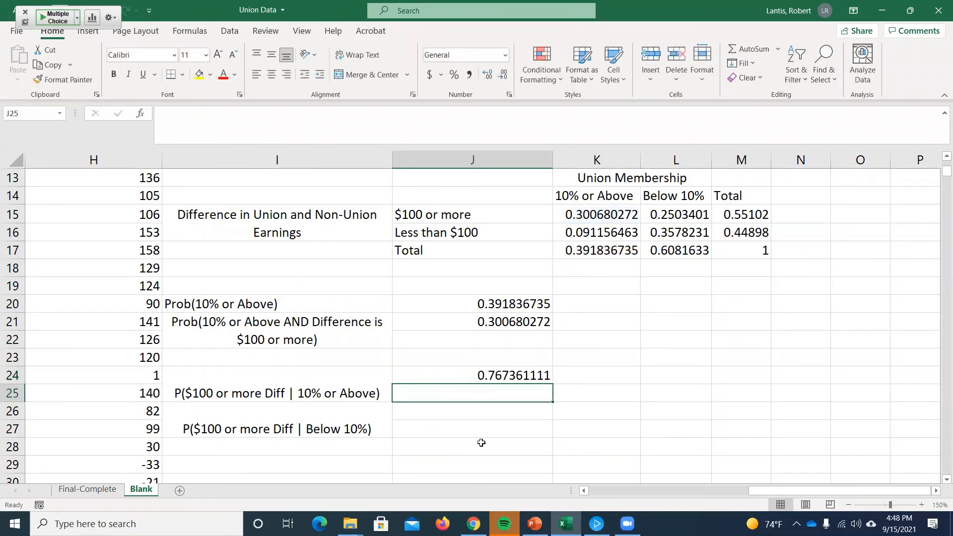
Enter =L15/L17 in J26 as the conditional probability of a $100 or more difference given Below 10%.
left_click(437, 419)
type("=")
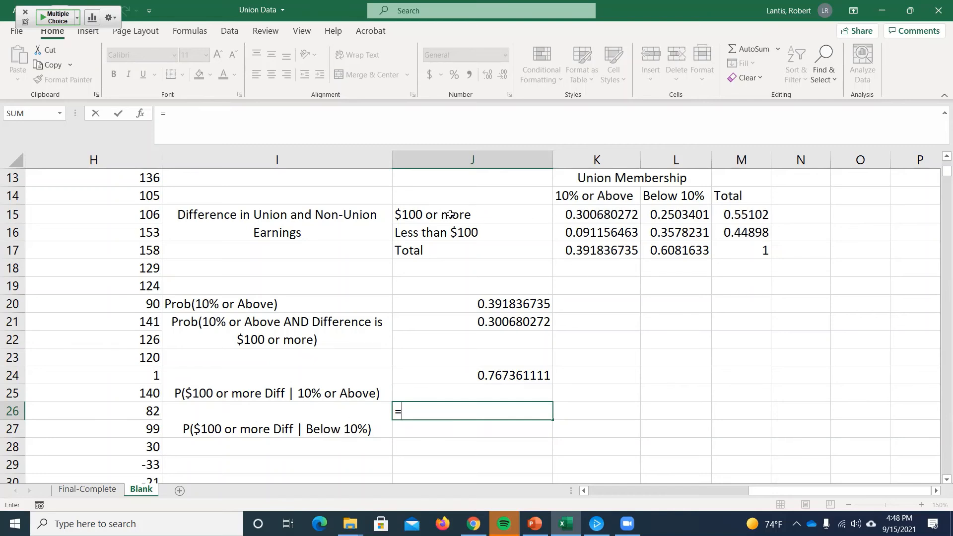
left_click(683, 214)
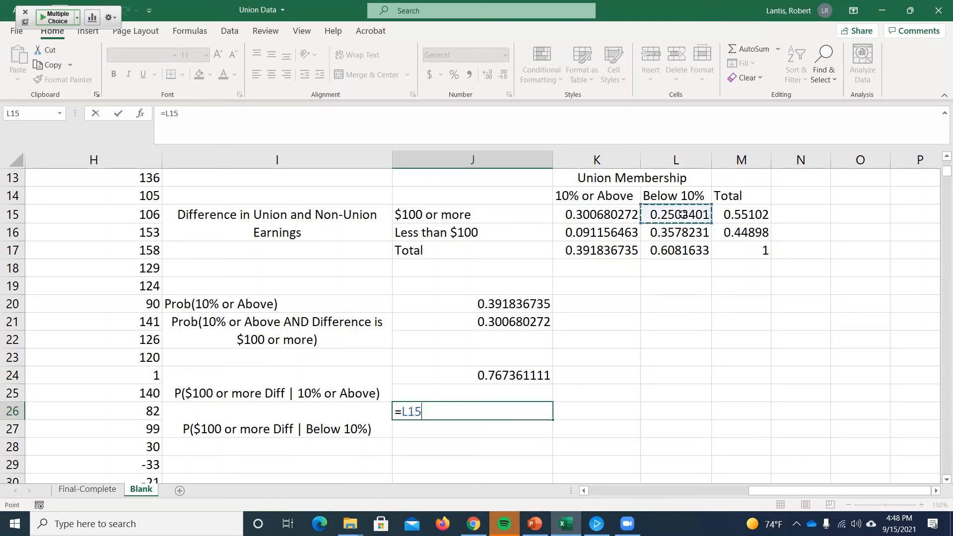
type("/")
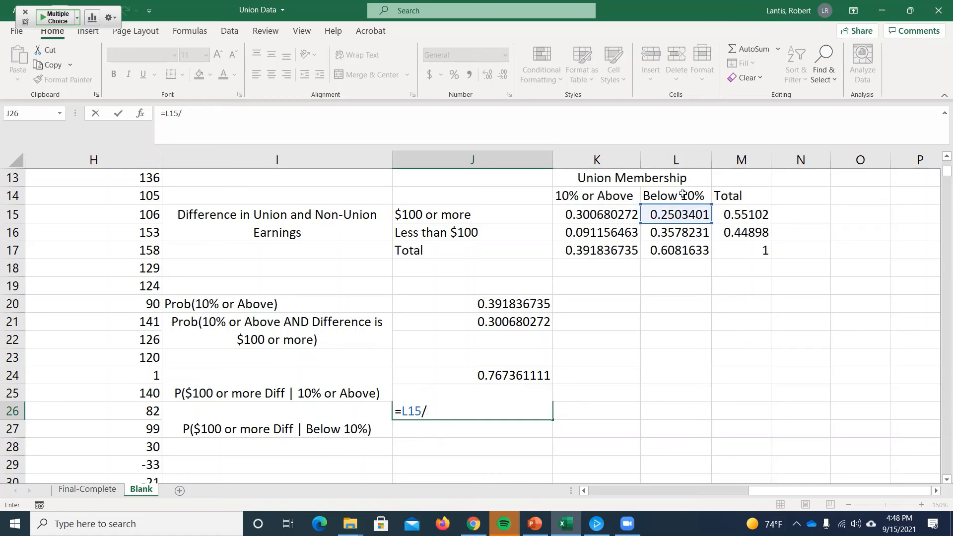
left_click(678, 250)
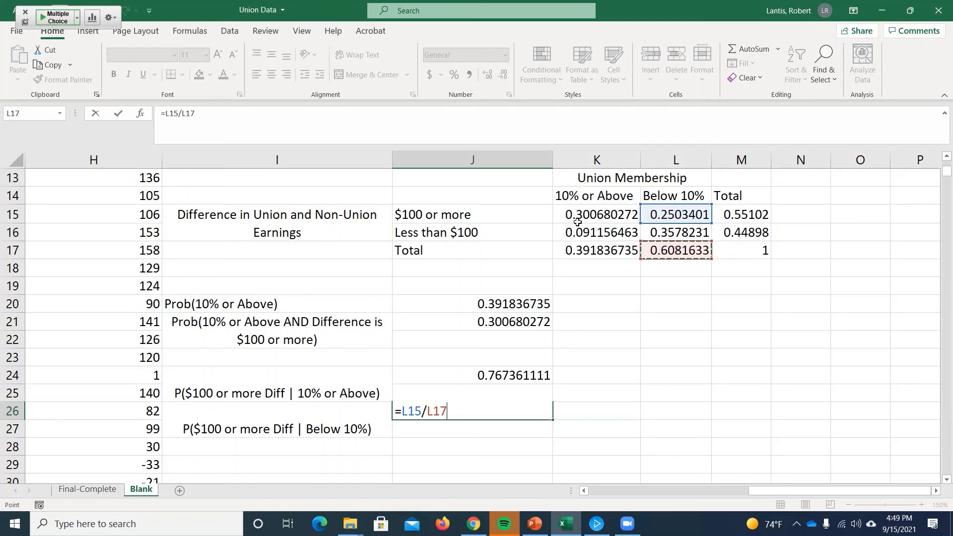
key("Return")
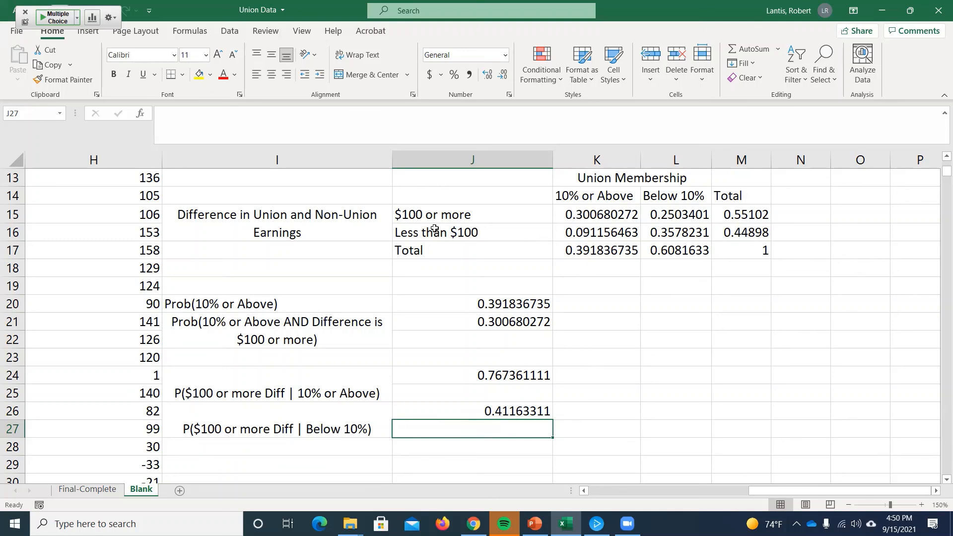
Compare the marginal probability formulas in M15 and J20 with the conditional probability formula in J24.
left_click(746, 214)
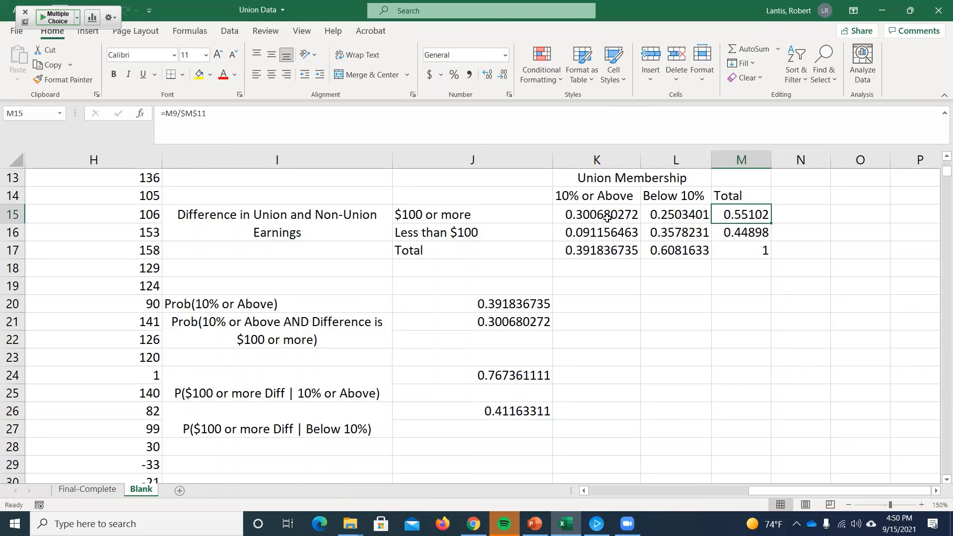
double_click(506, 308)
key("Escape")
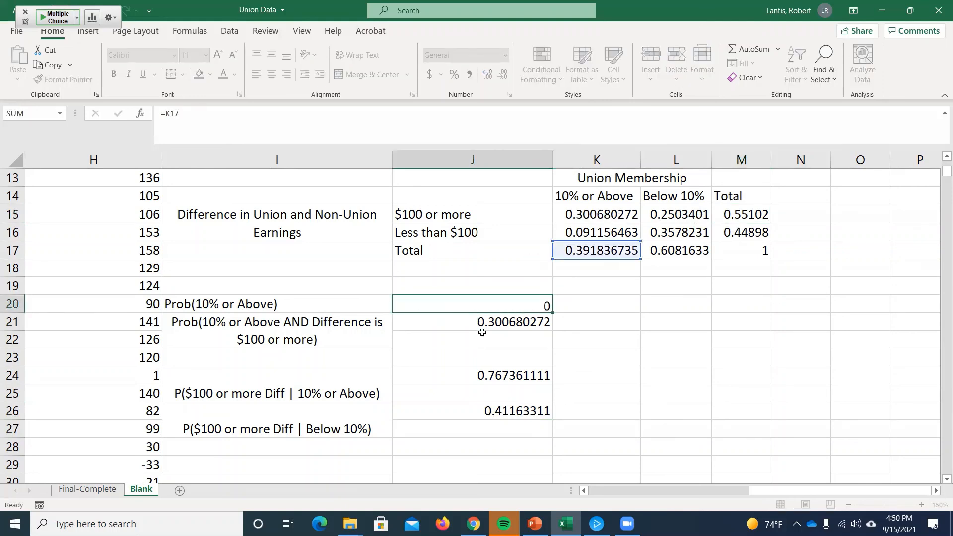
double_click(451, 380)
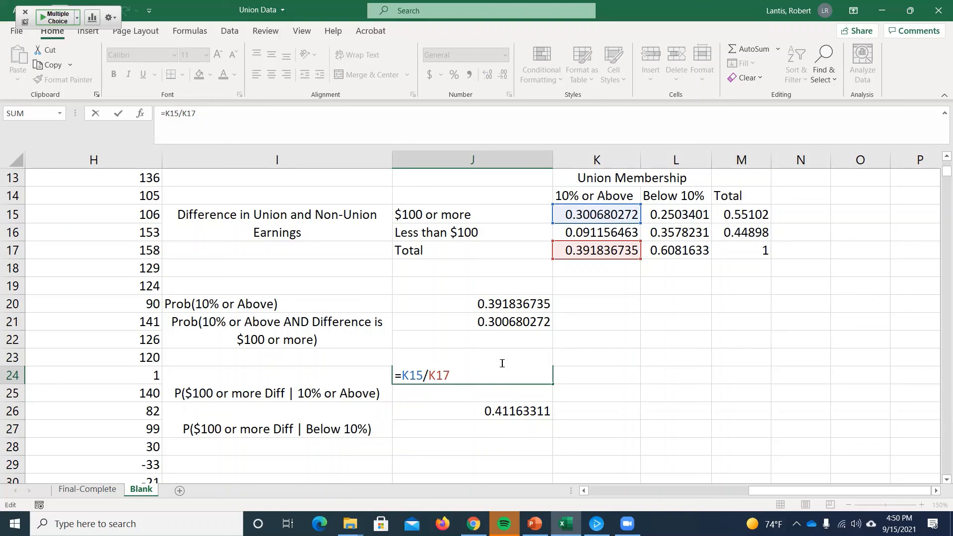
key("Return")
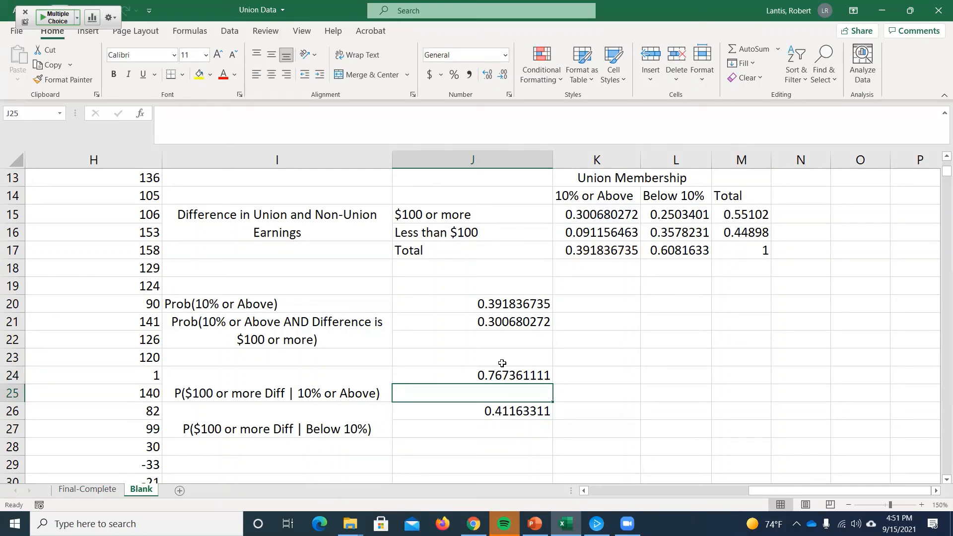
Examine the cell references in L15, the proportion for Below 10% with a difference of $100 or more.
scroll(604, 320, "up", 4)
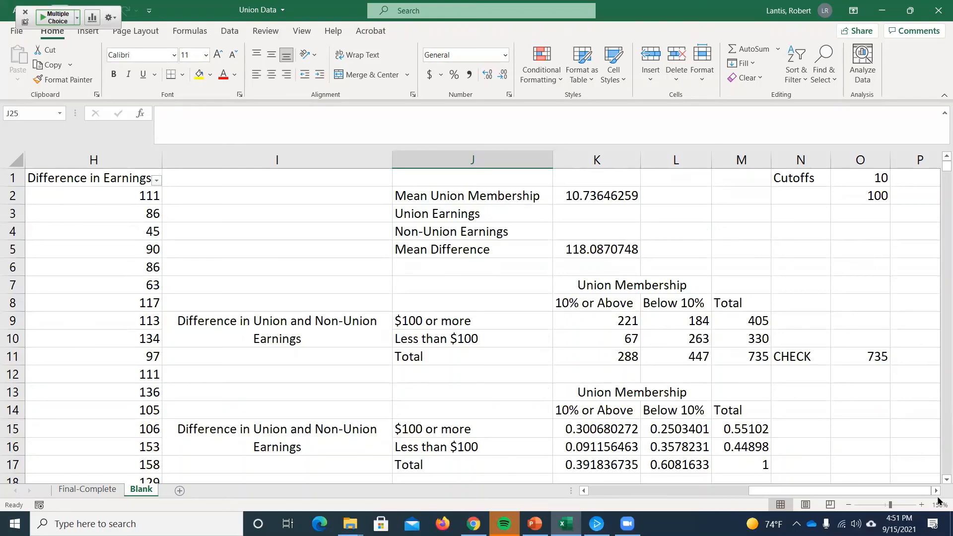
left_click(936, 492)
left_click(936, 491)
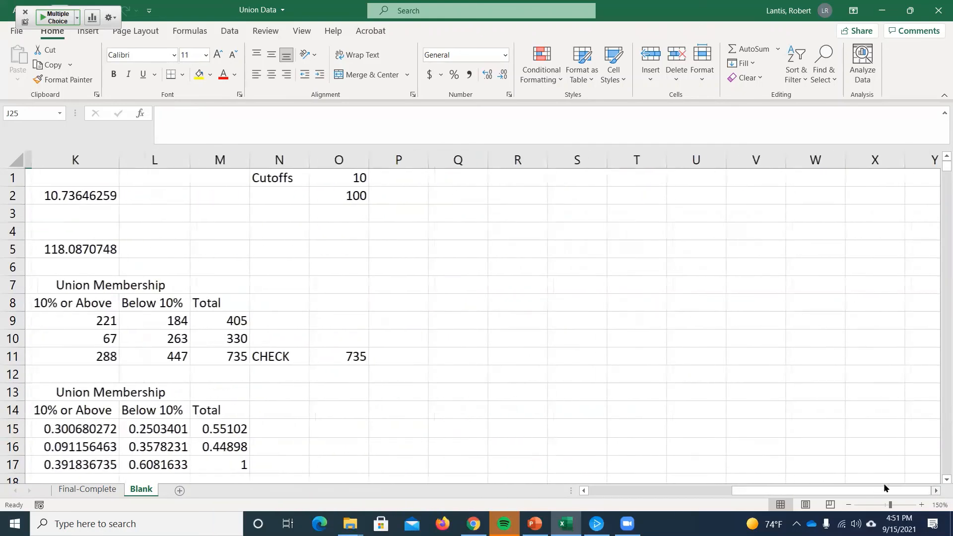
left_click(585, 490)
left_click(585, 489)
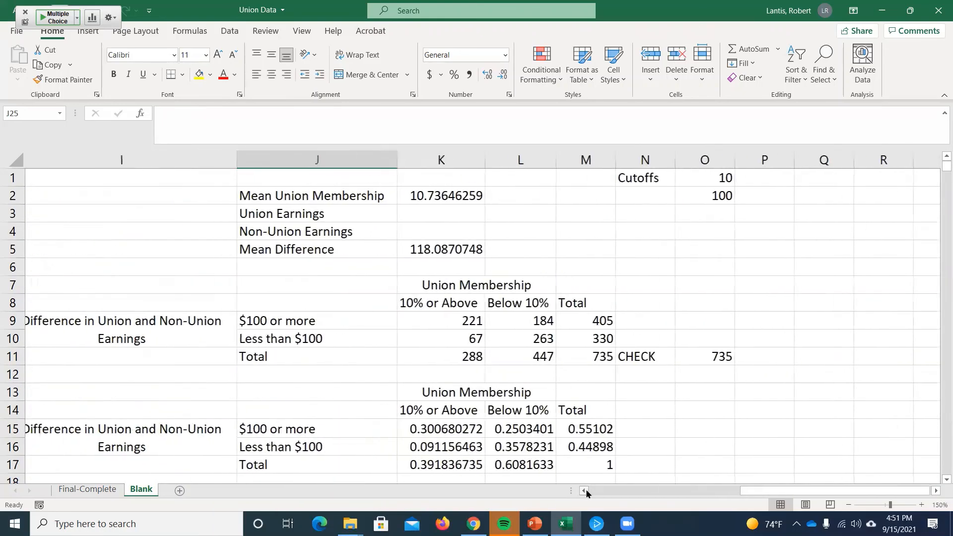
double_click(546, 431)
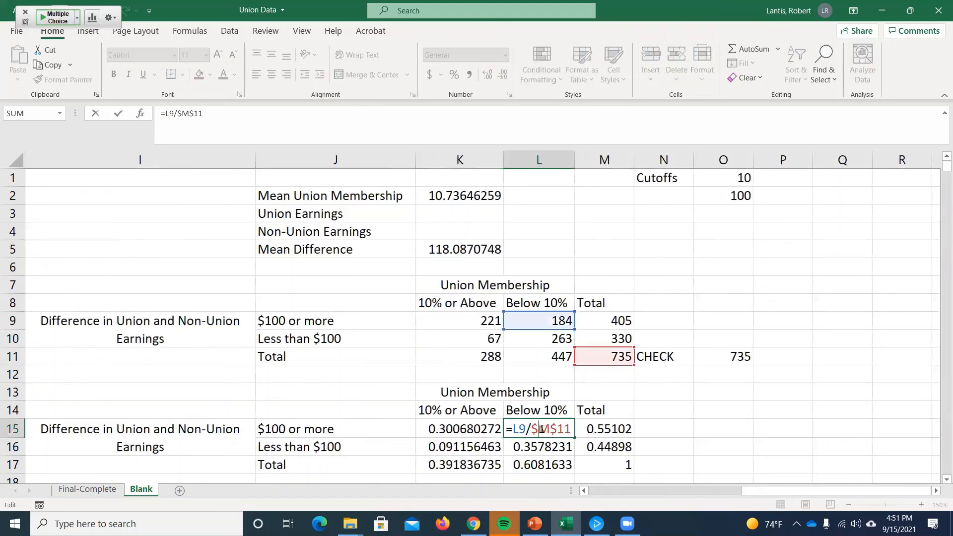
key("Escape")
Try hard-coding 10 and 100 in place of the O1 and O2 references in the COUNTIFS formula in L9.
double_click(537, 323)
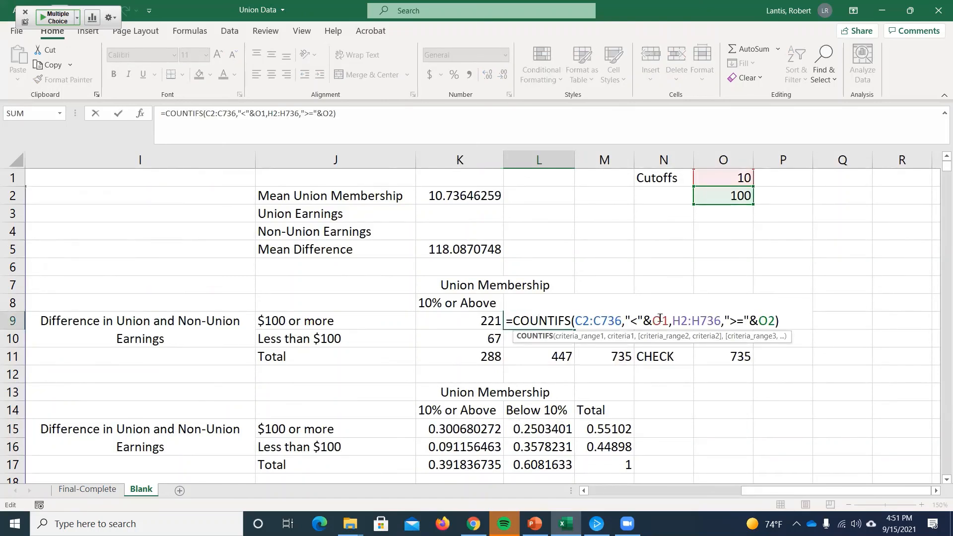
double_click(658, 321)
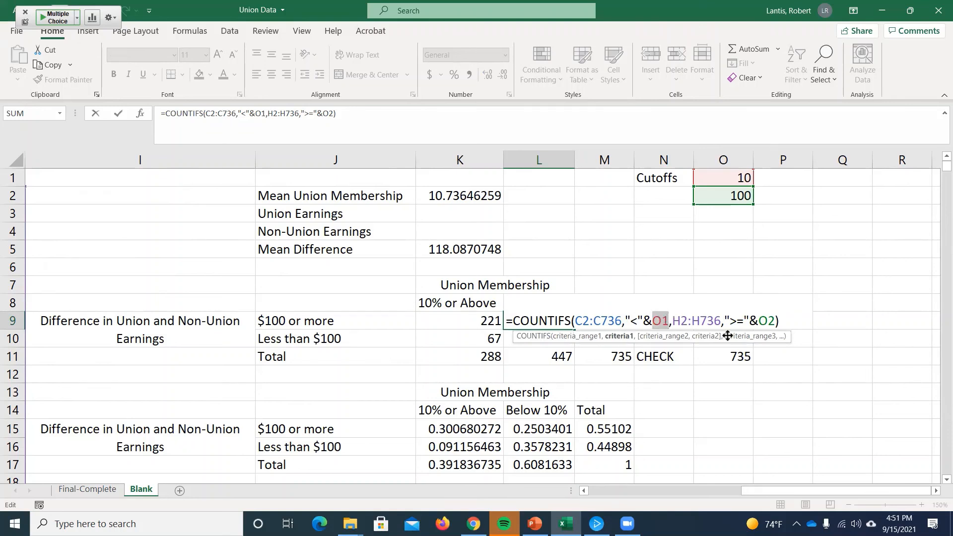
type("10")
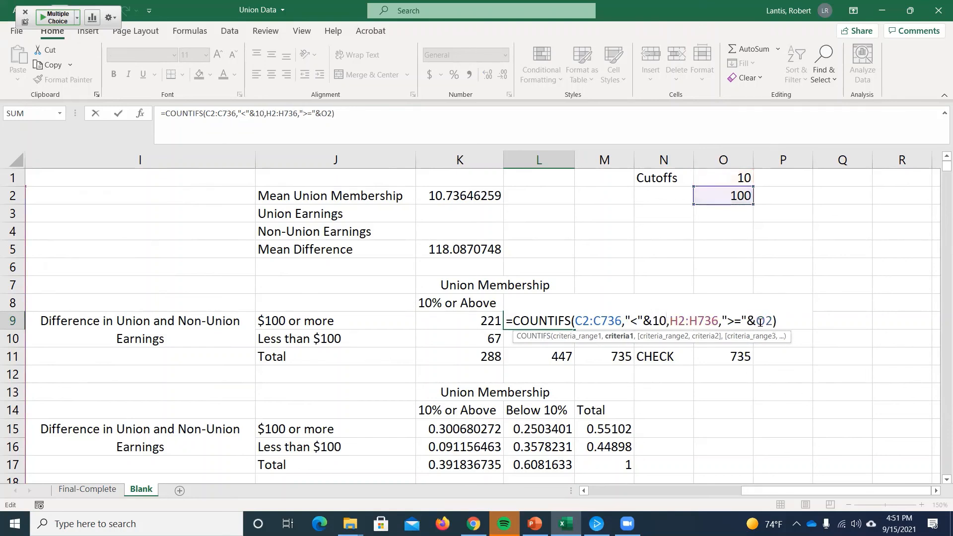
double_click(760, 321)
type("00")
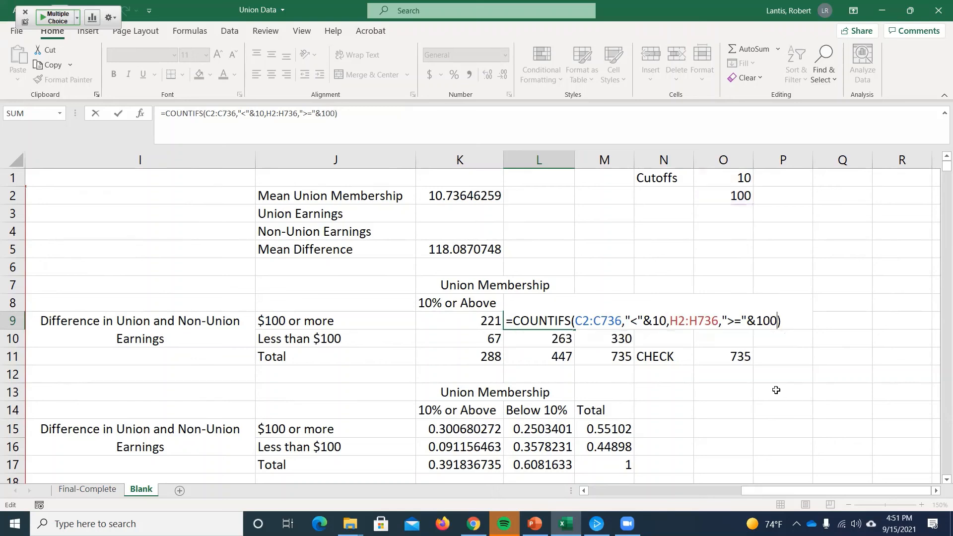
key("Return")
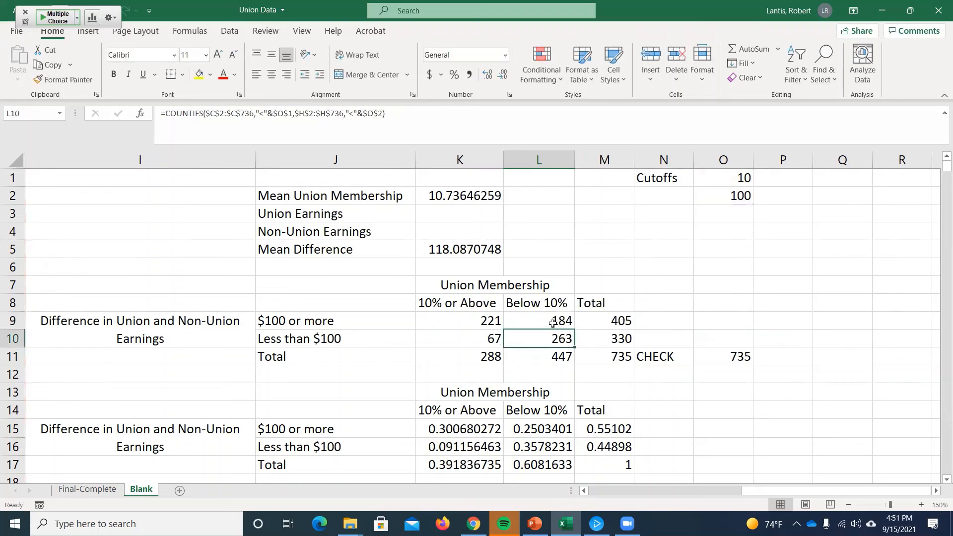
Undo the hard-coded criteria in L9 and review its COUNTIFS references to O1 and O2.
left_click(553, 323)
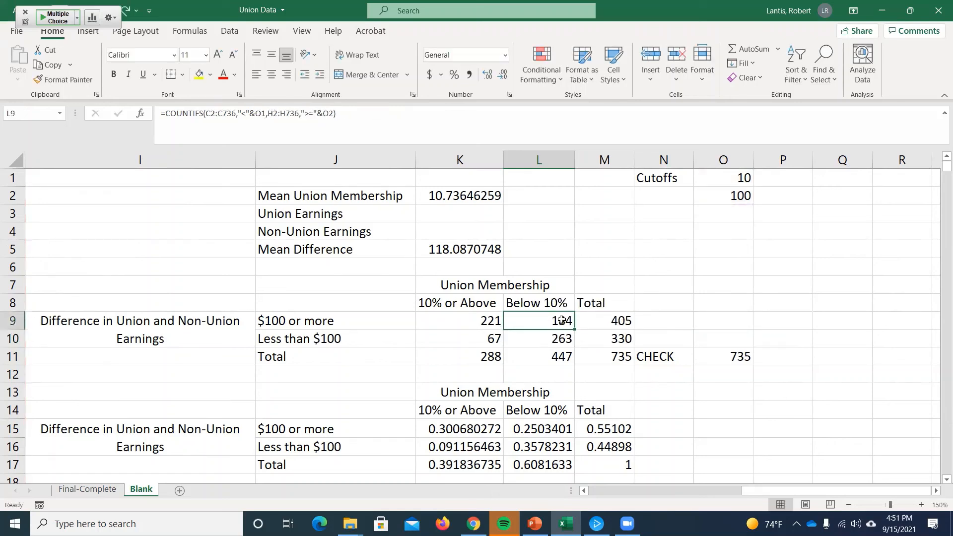
double_click(544, 318)
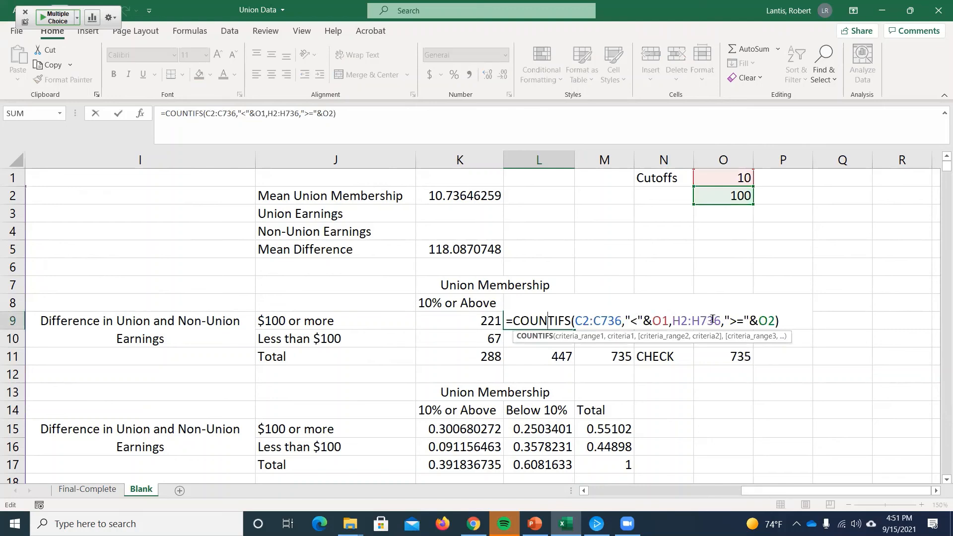
key("Return")
Set the union membership cutoff in O1 to 15 and review both tables and the probabilities below them.
left_click(730, 181)
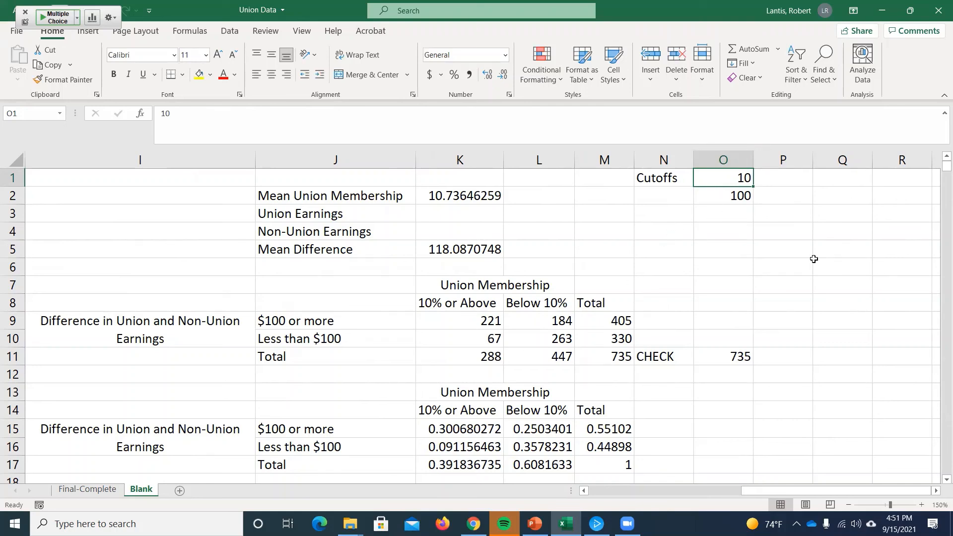
type("15")
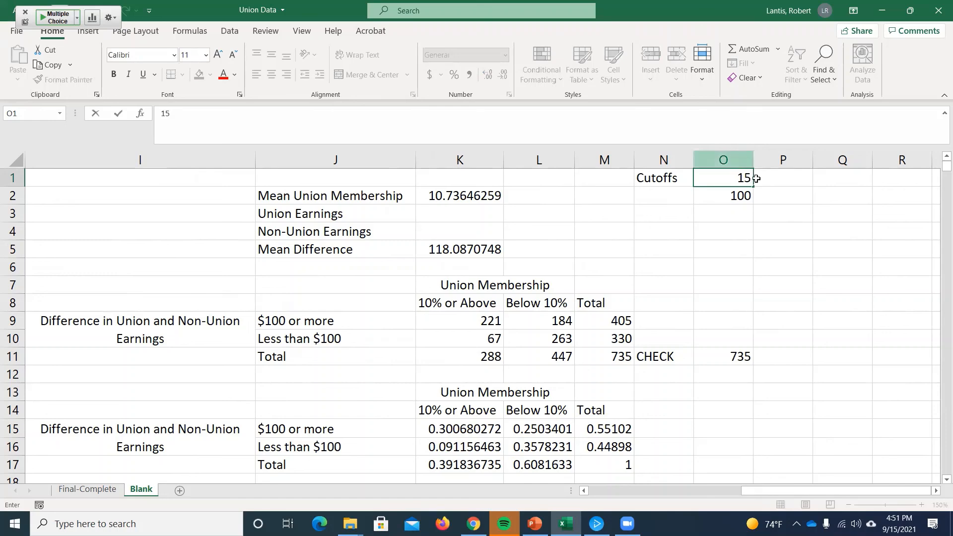
key("Return")
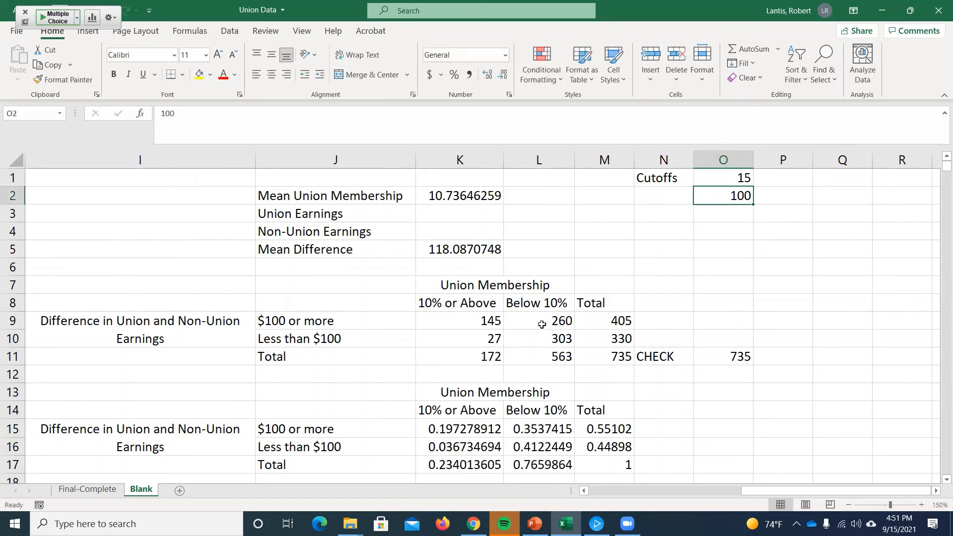
scroll(529, 325, "down", 1)
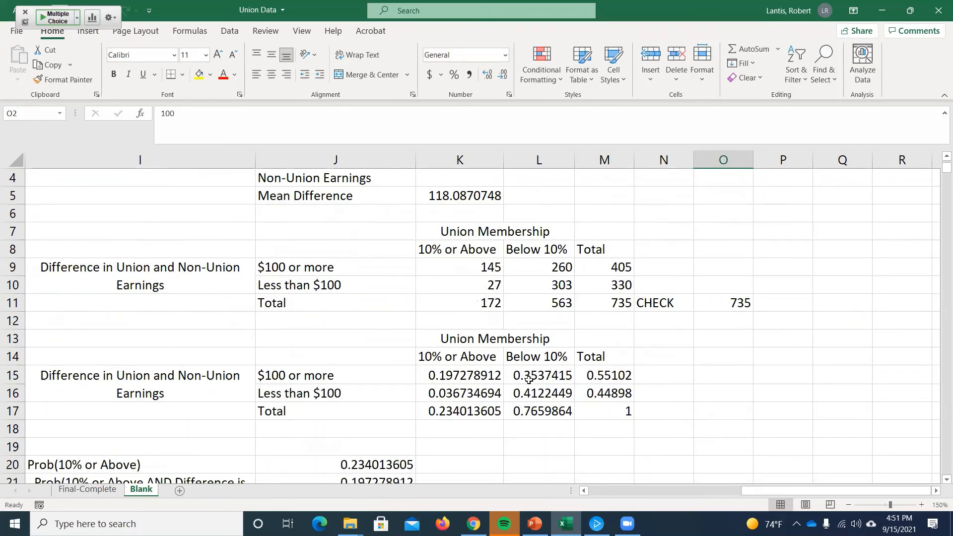
scroll(494, 391, "down", 3)
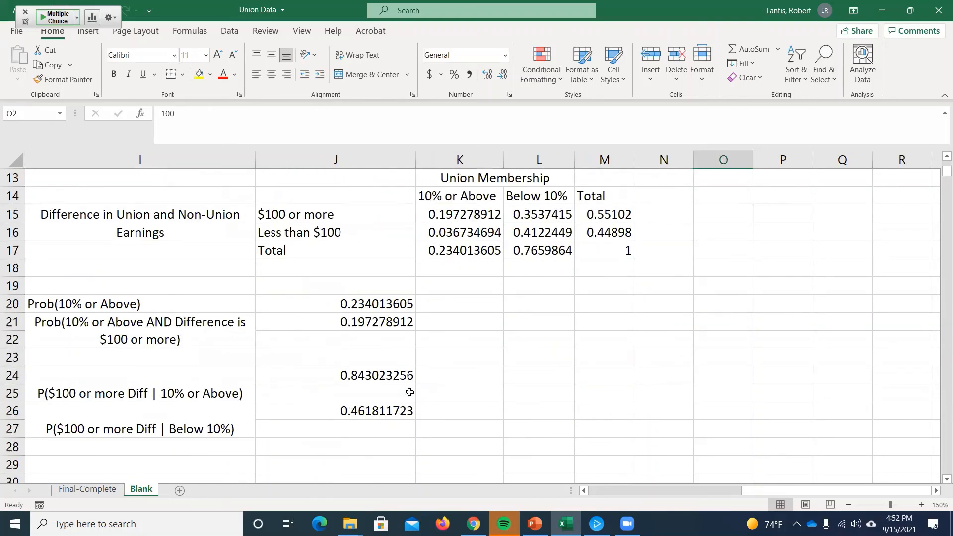